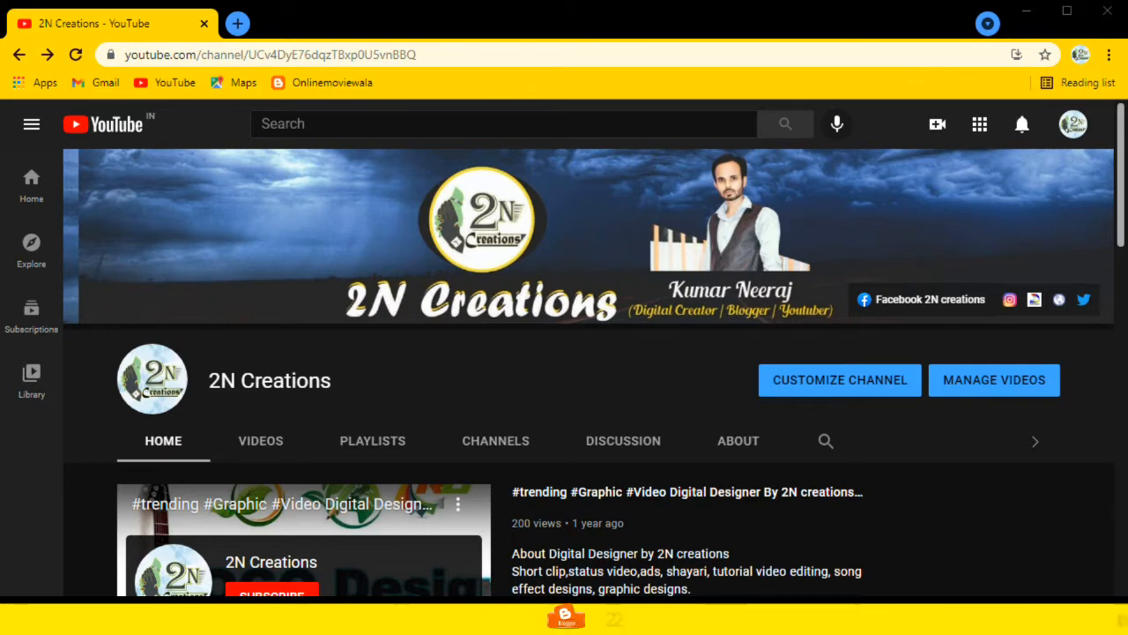
Step: Switch to Tally and open the Stock Category creation screen from the masters list
key(alt+Tab)
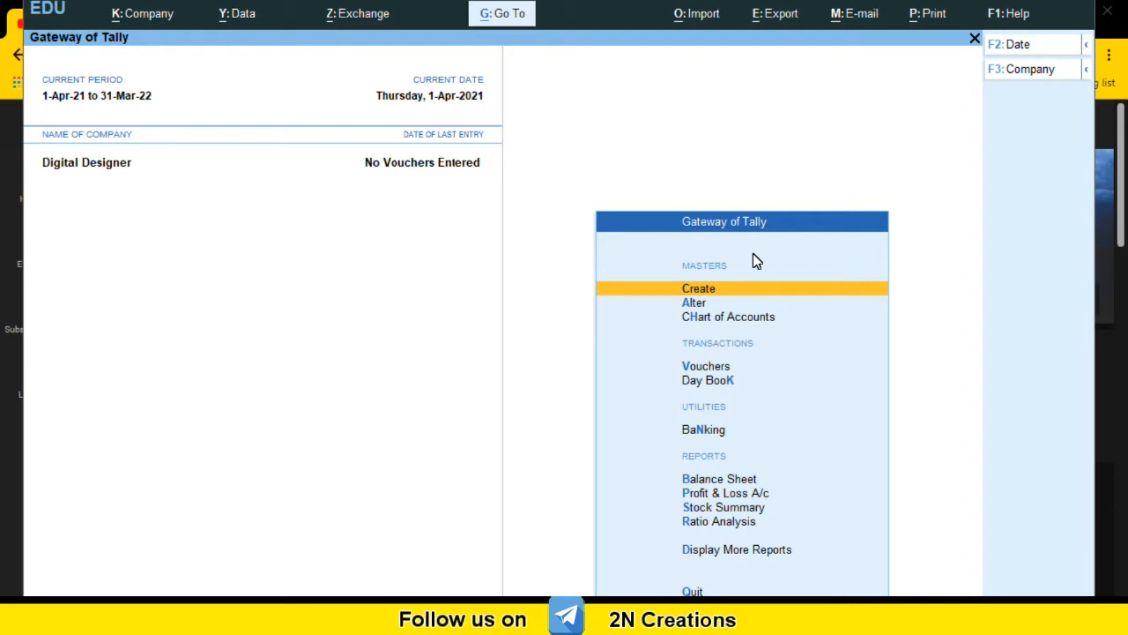
key(Return)
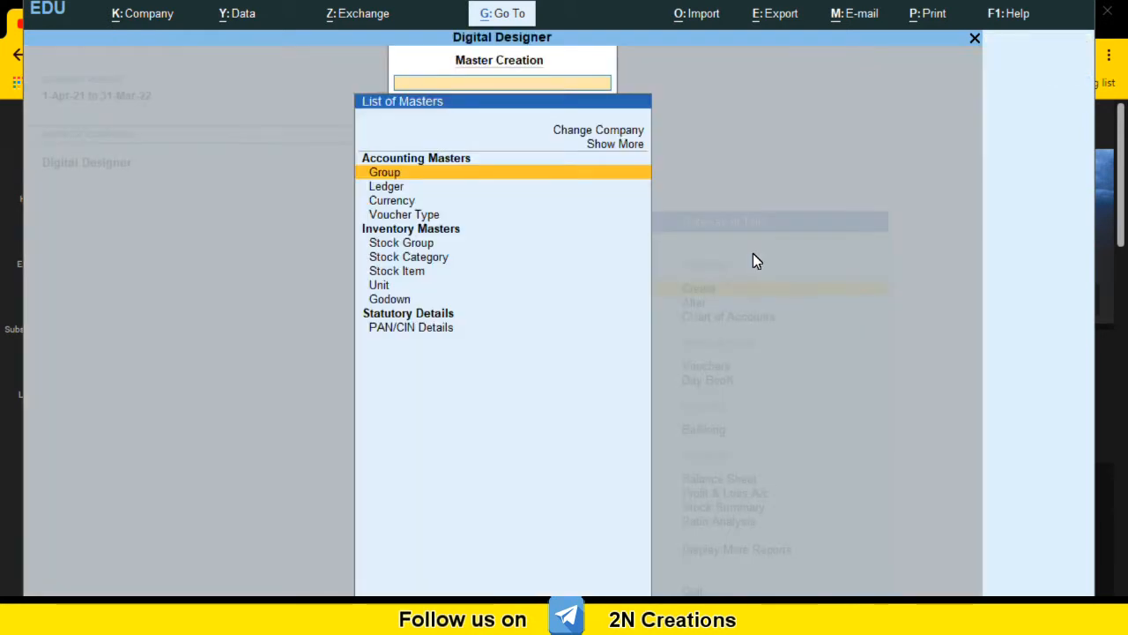
key(Down)
key(Down)
key(Down)
key(Down)
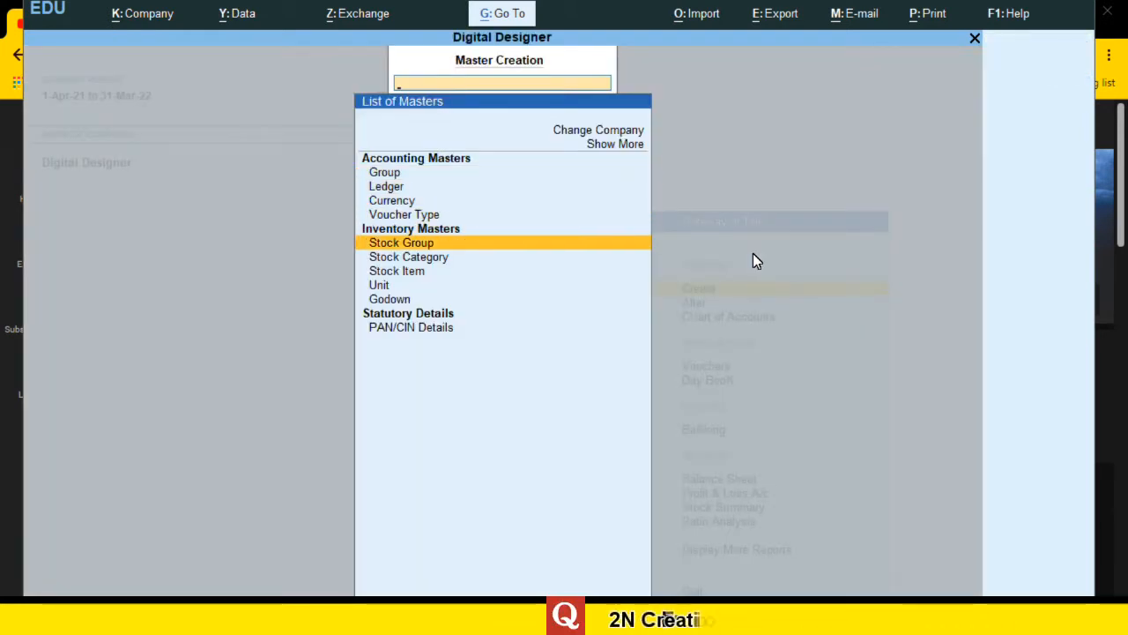
key(Down)
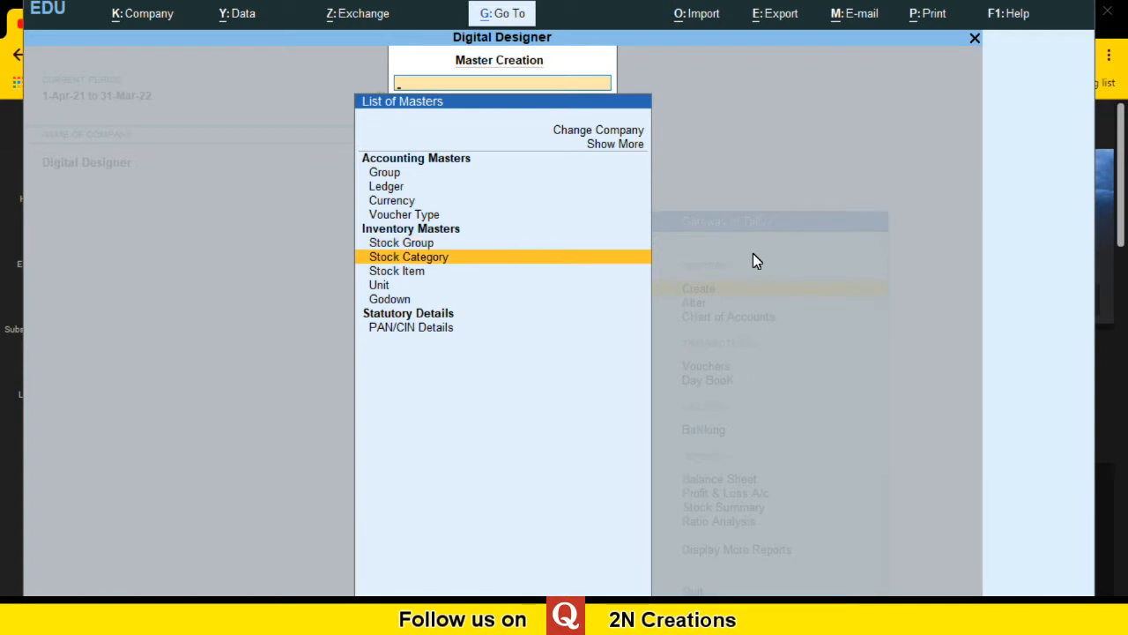
key(Return)
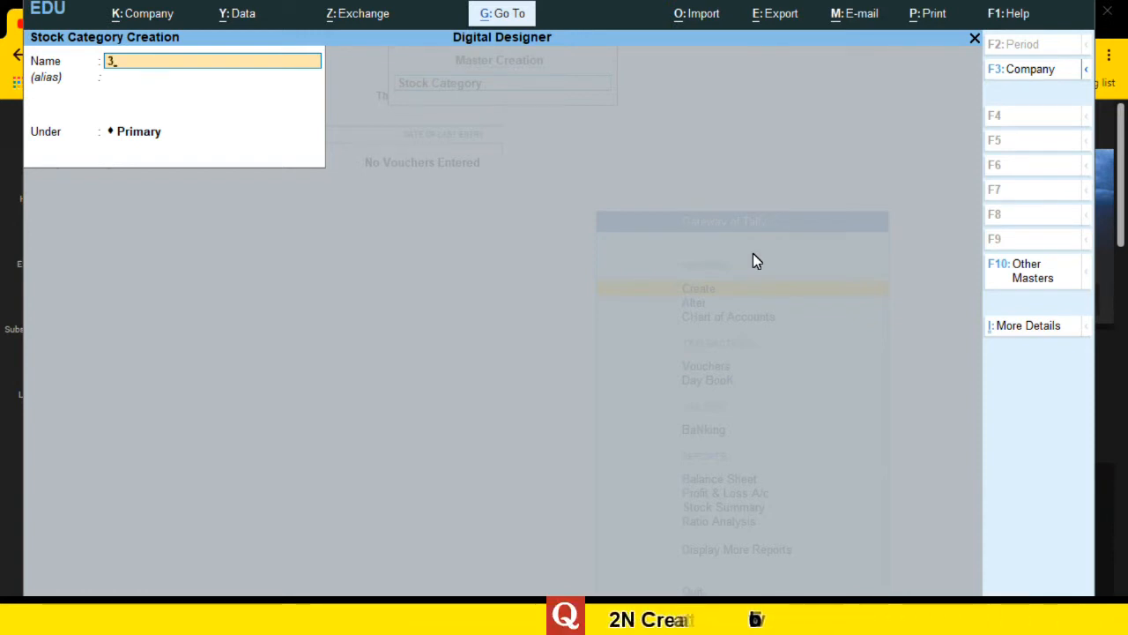
Step: Create a stock category named 4 GB /32 GB under Primary and accept it
text(4)
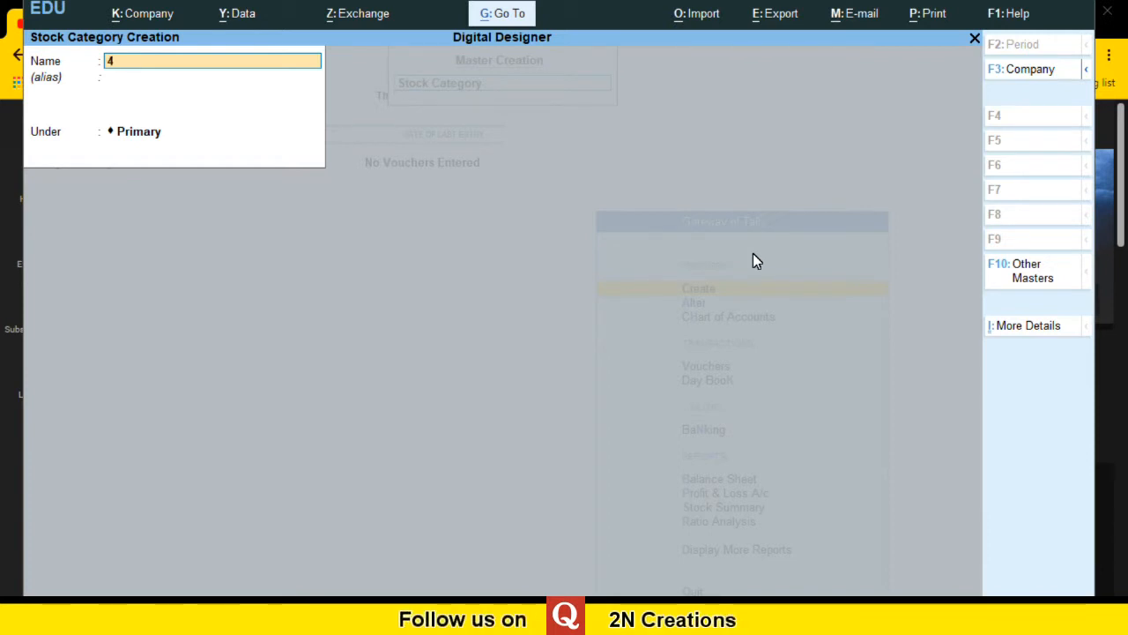
text( GB /32 G)
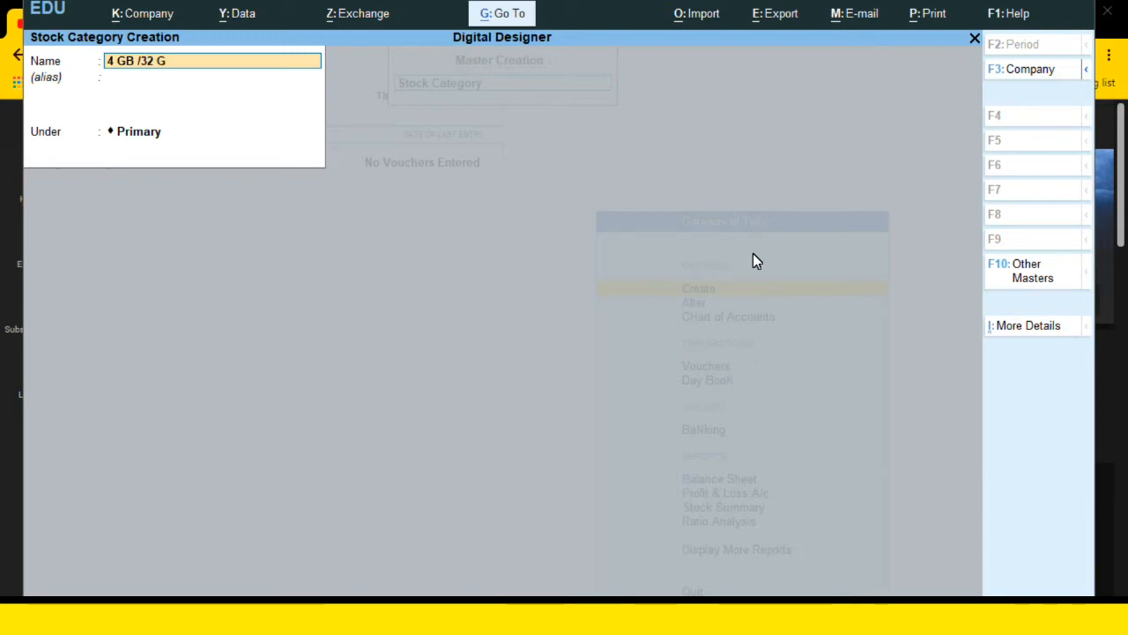
text(B)
key(Return)
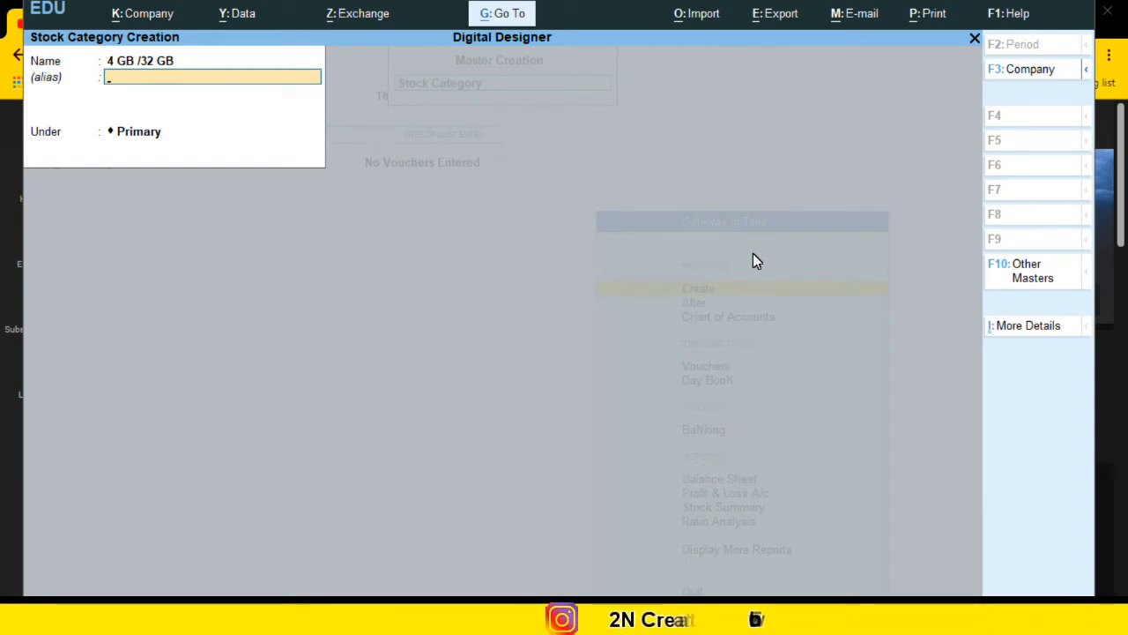
key(Return)
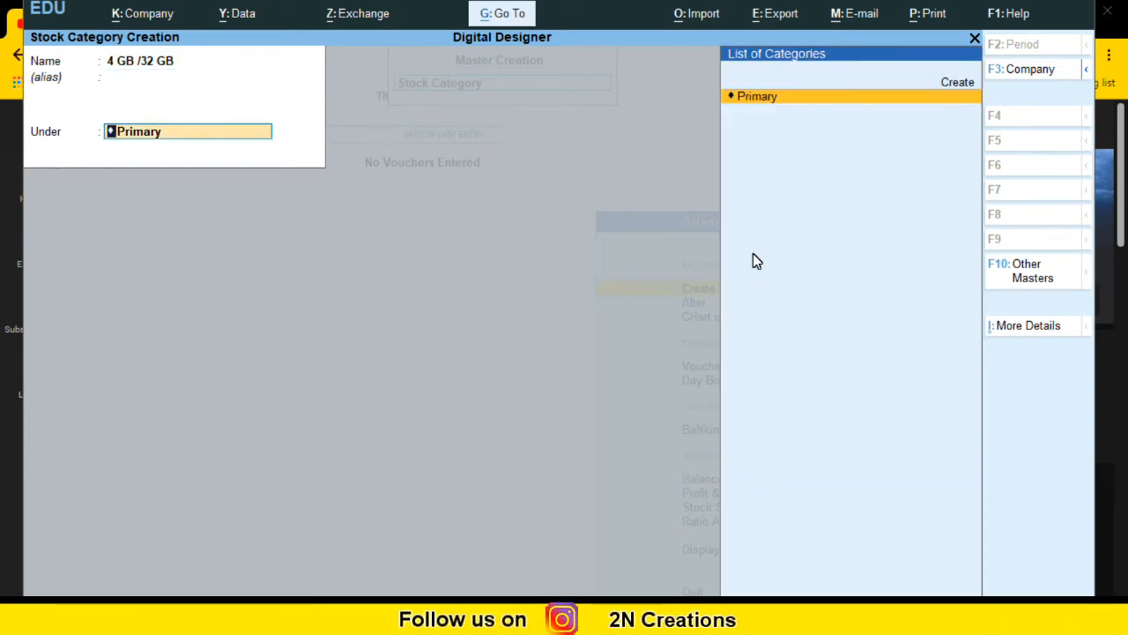
key(Return)
key(Return)
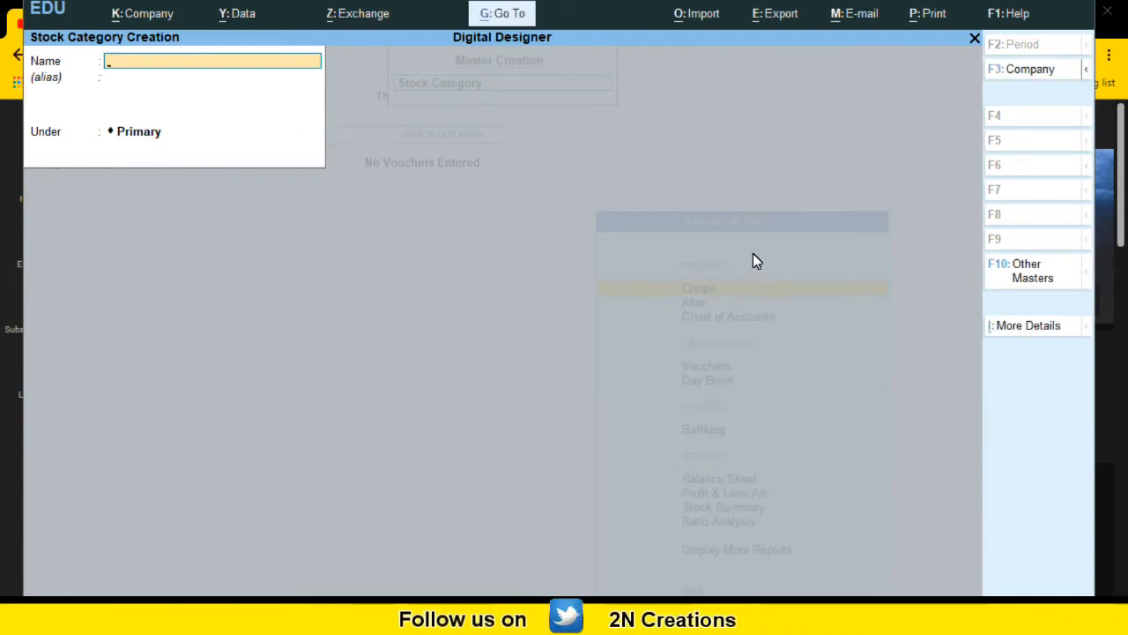
Step: Create a stock category named 4 GB / 64 GB under Primary and accept it
text(4 GB /)
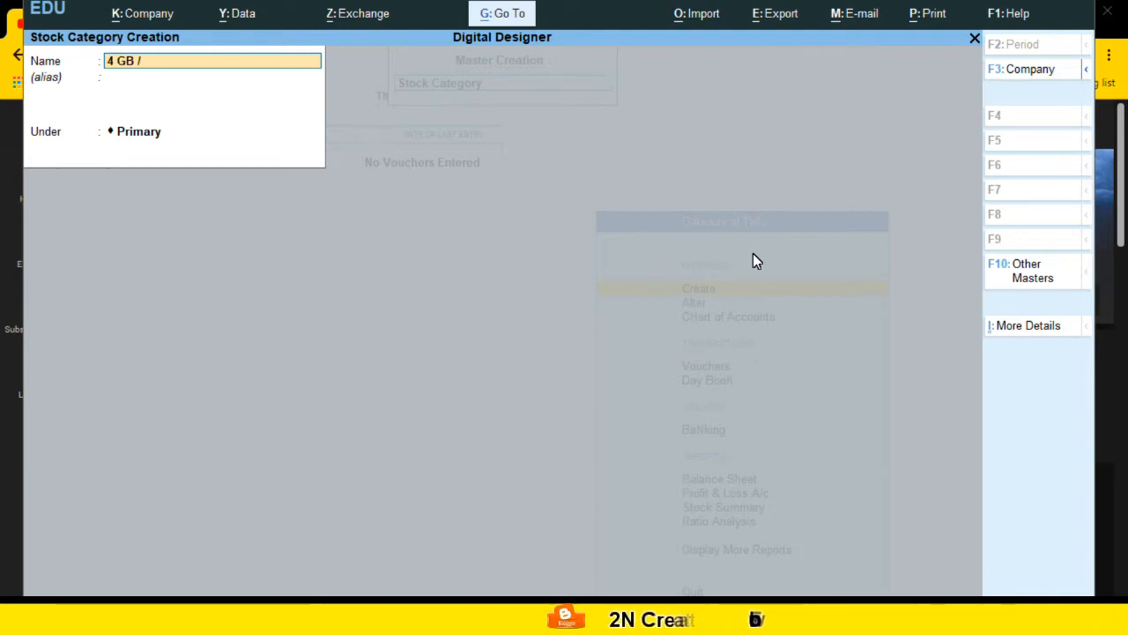
text( 64 GB)
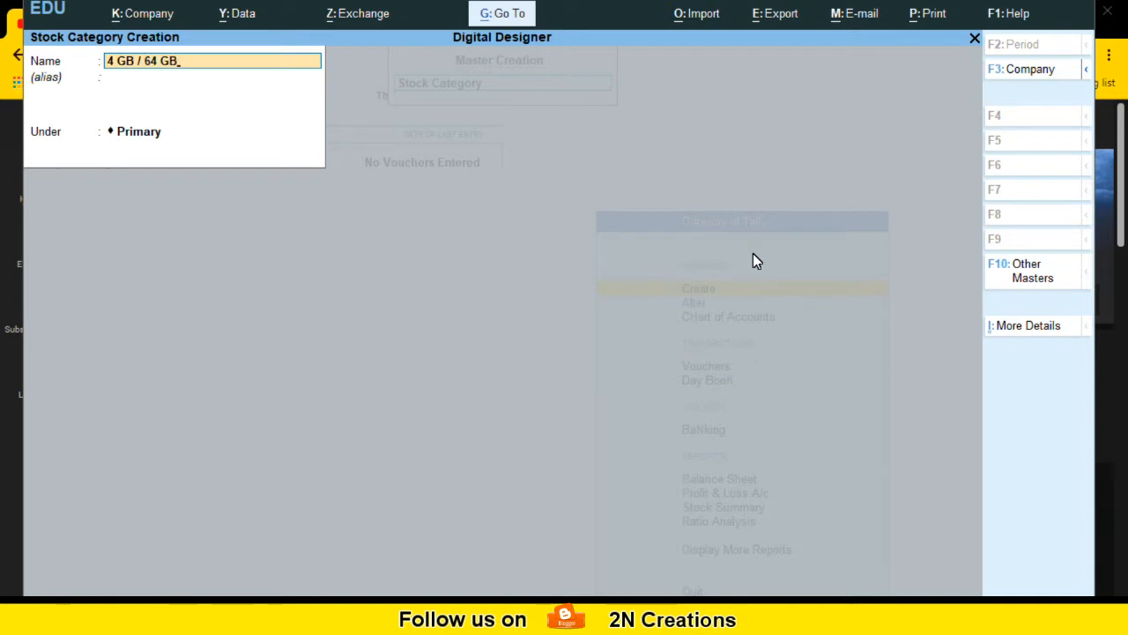
key(Return)
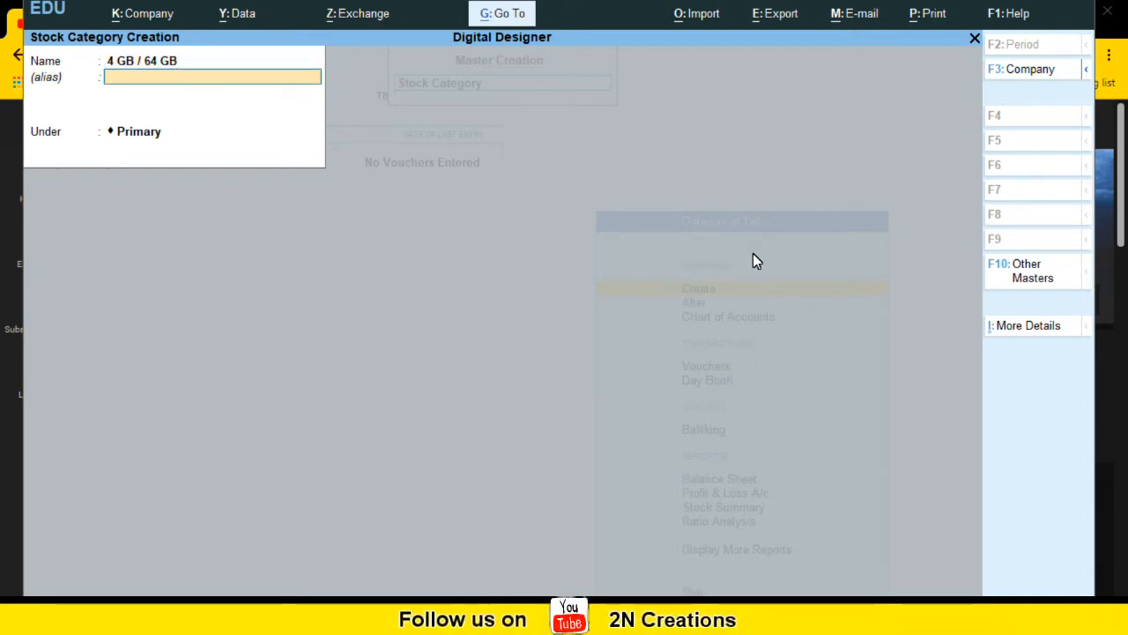
key(Return)
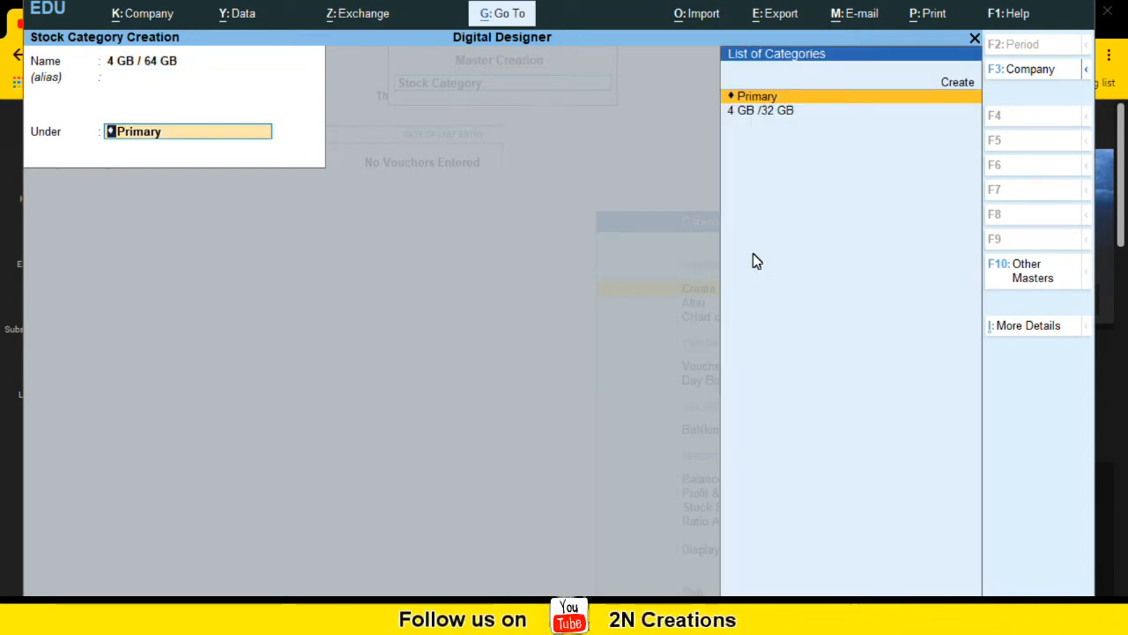
key(Return)
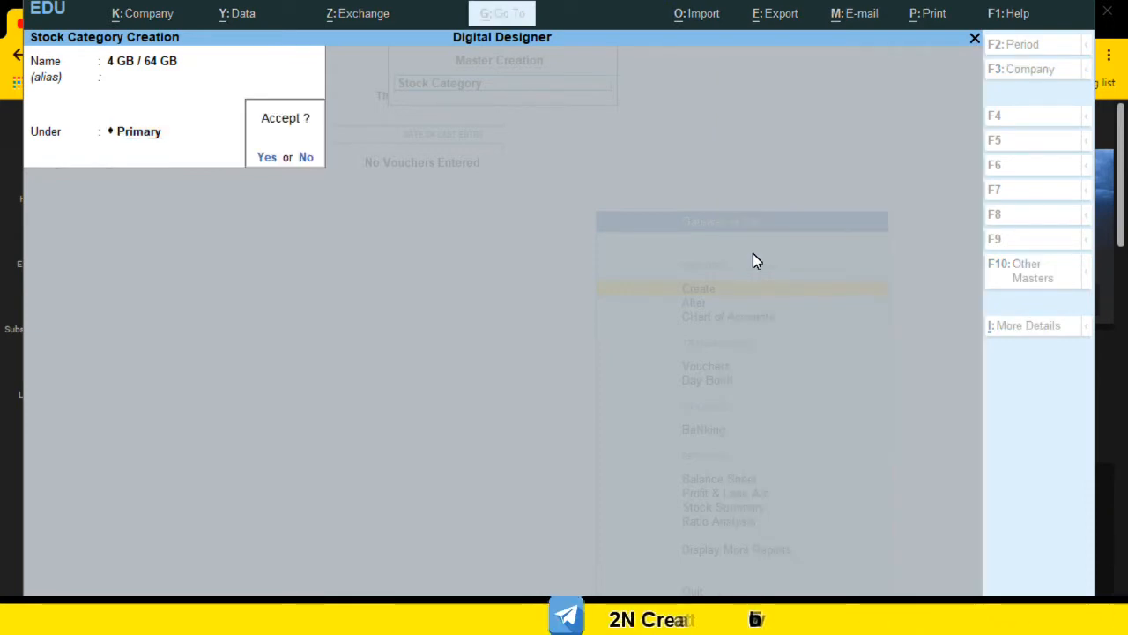
key(Return)
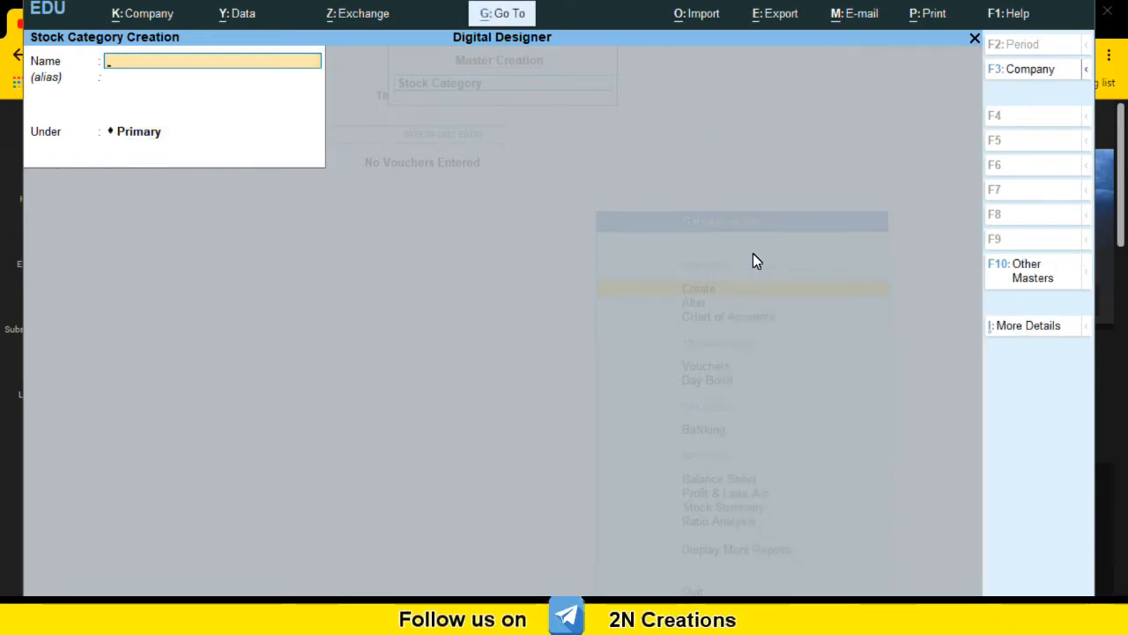
Step: Create a stock category named 6GB/ 128 GB under Primary and accept it
text(6GB/)
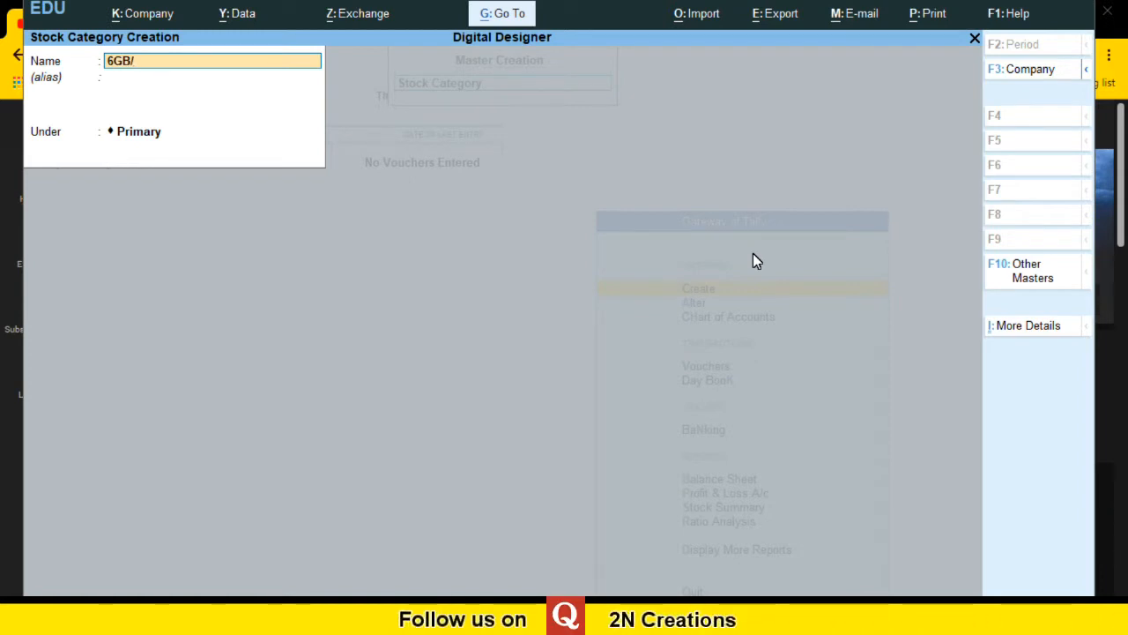
text( 6)
key(BackSpace)
text(1)
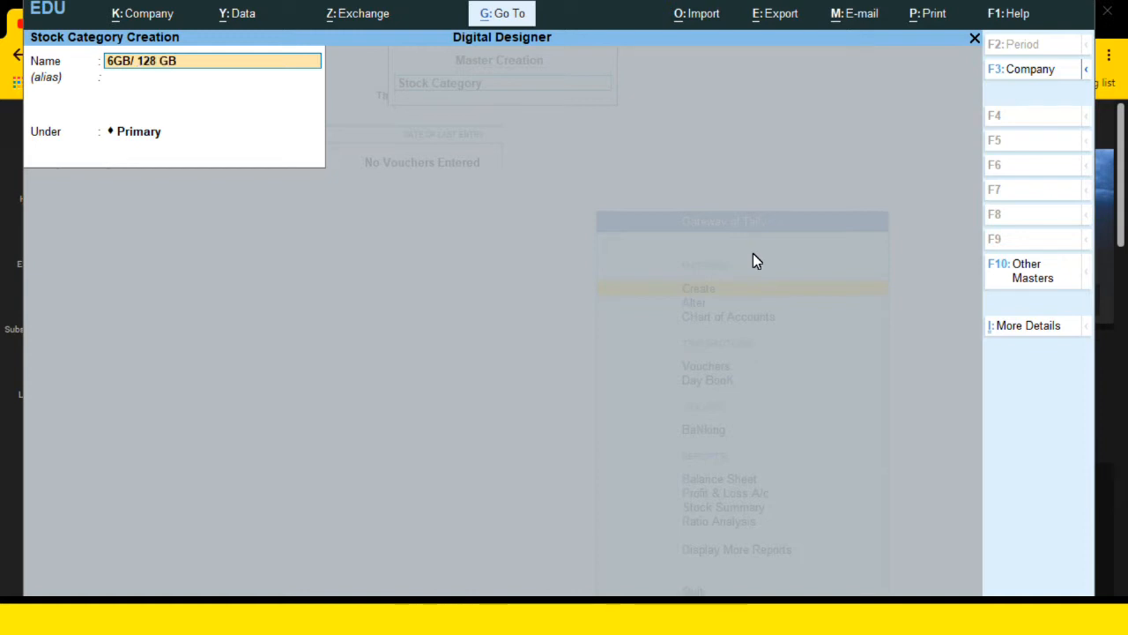
text(28 GB)
key(Return)
key(Return)
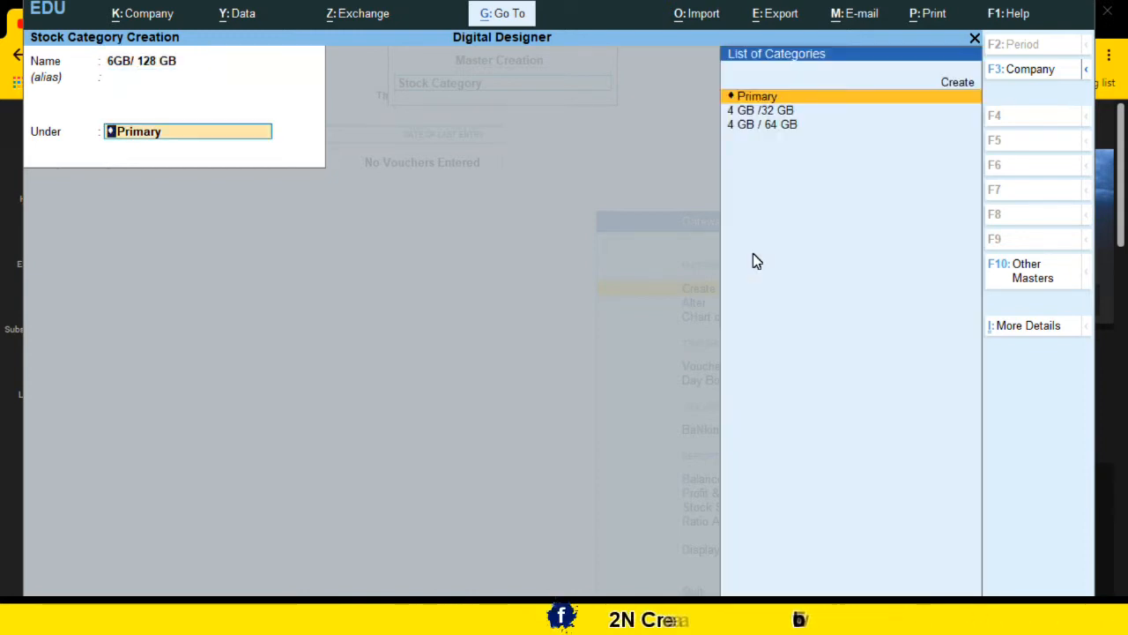
key(Return)
key(Return)
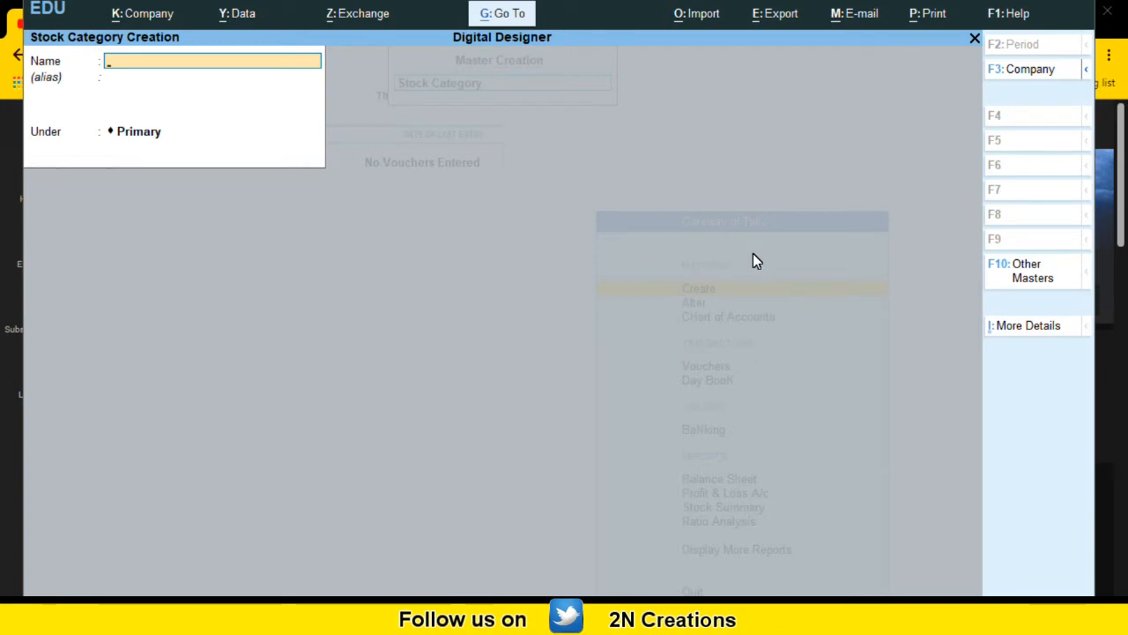
Step: Create a stock category named WHITE under Primary and accept it
text(WHITE)
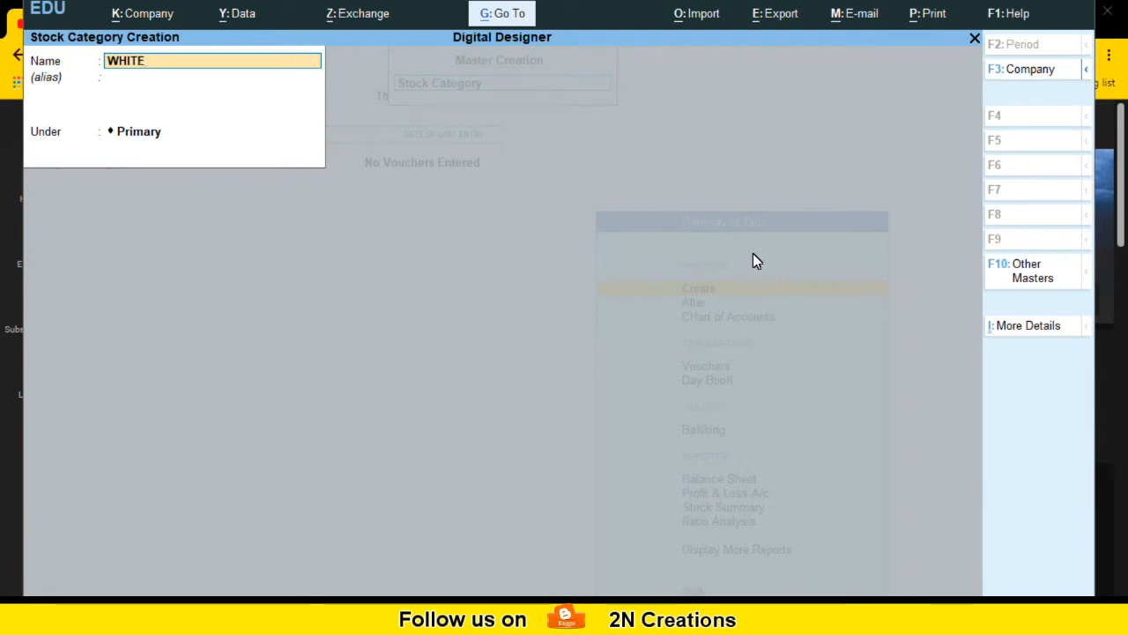
key(Return)
key(Return)
key(Return)
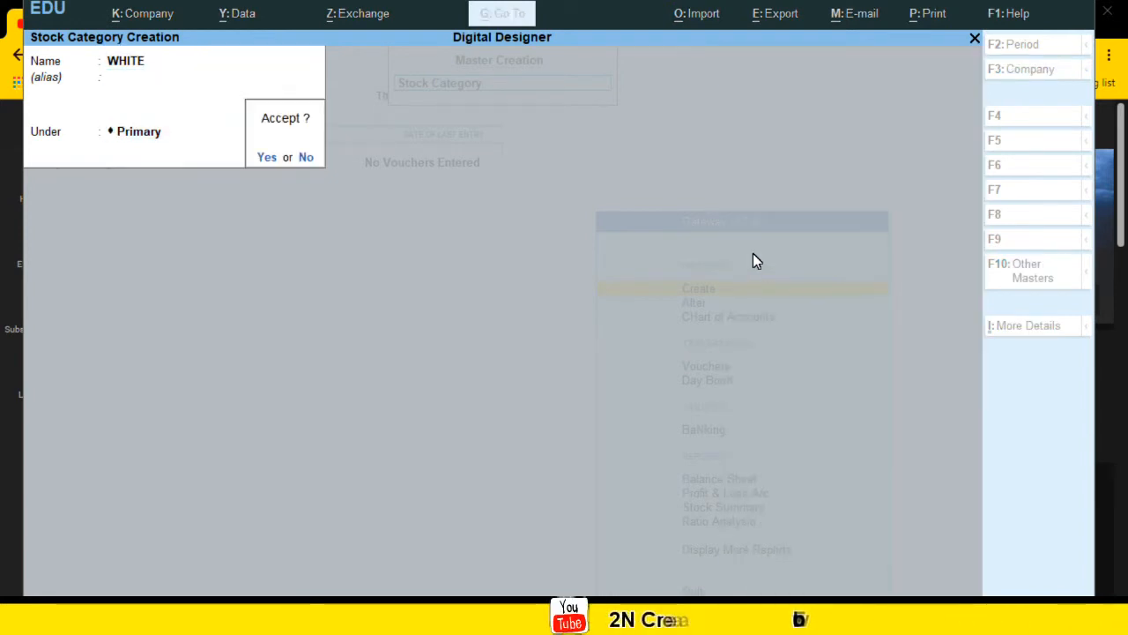
key(Return)
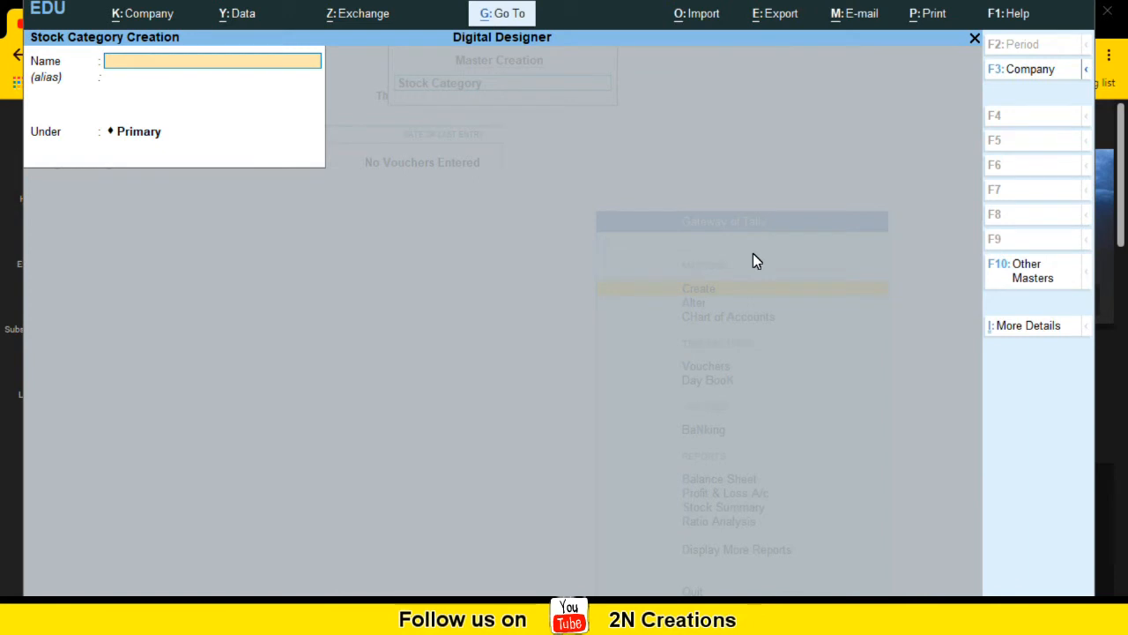
Step: Create a stock category named RED under Primary and accept it
text(RED)
key(Return)
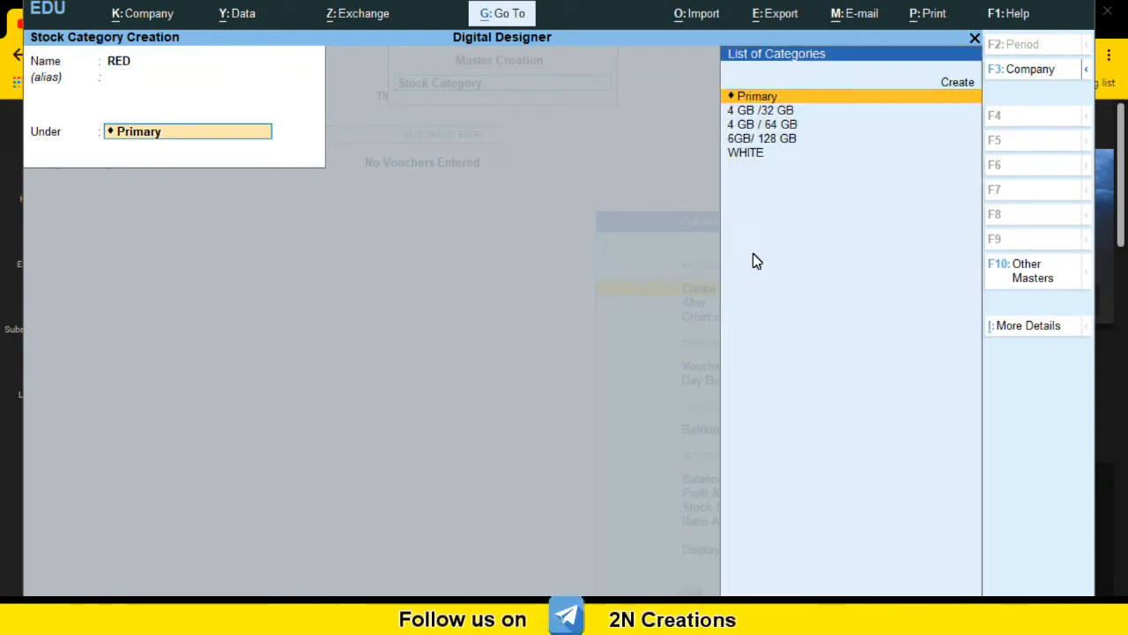
key(Return)
Step: Create a stock category named BLUE under Primary and accept it
key(Return)
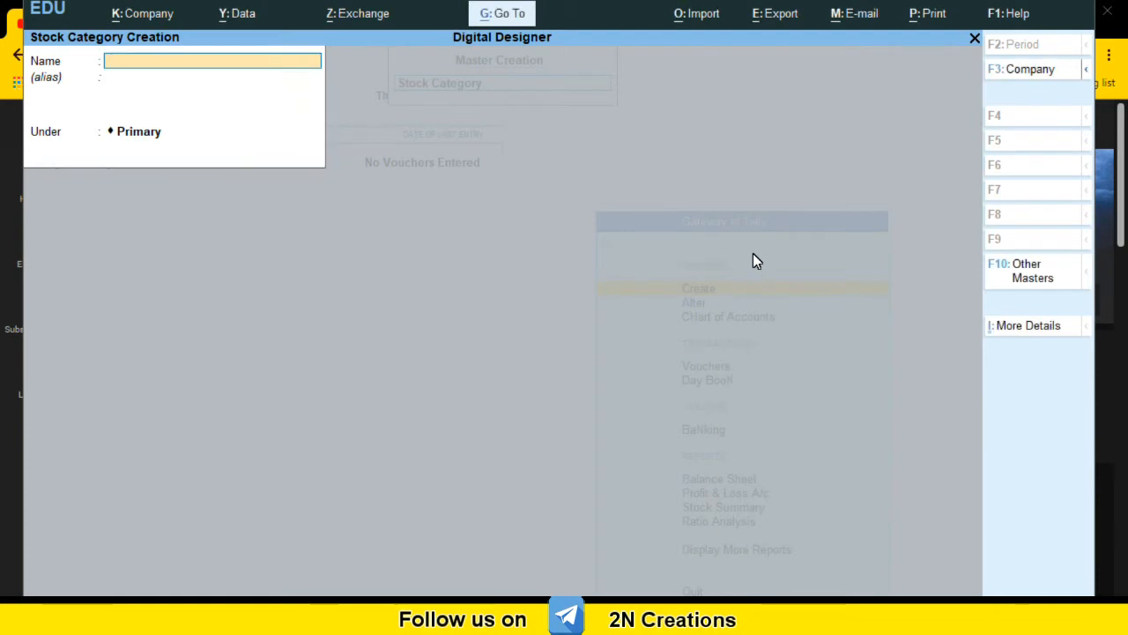
text(BLUE)
key(Return)
key(Return)
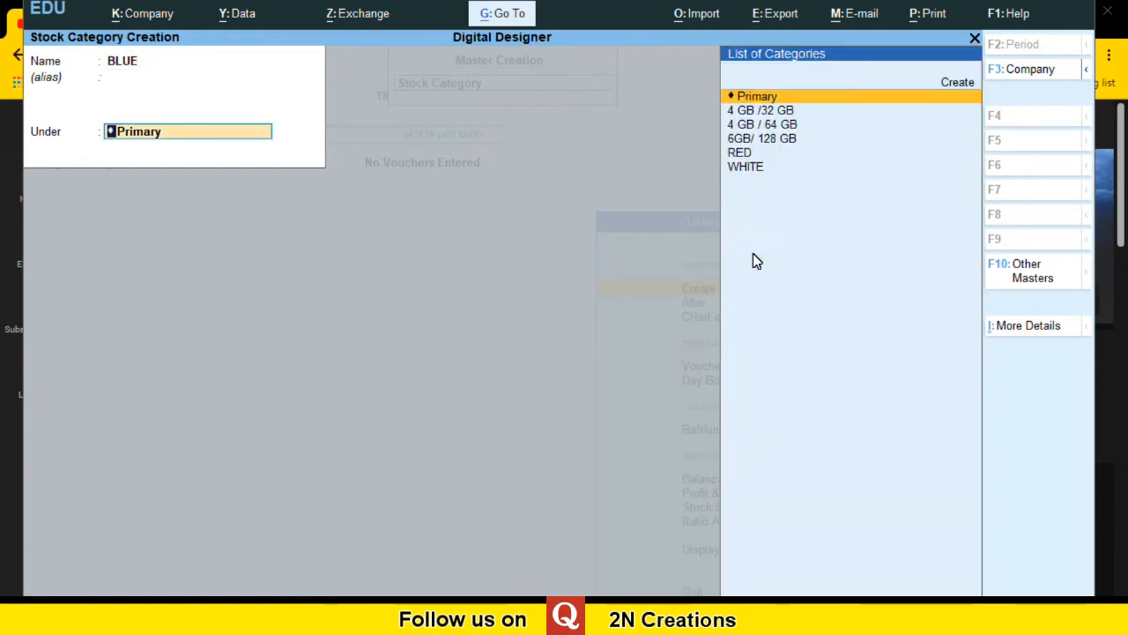
key(Return)
key(Return)
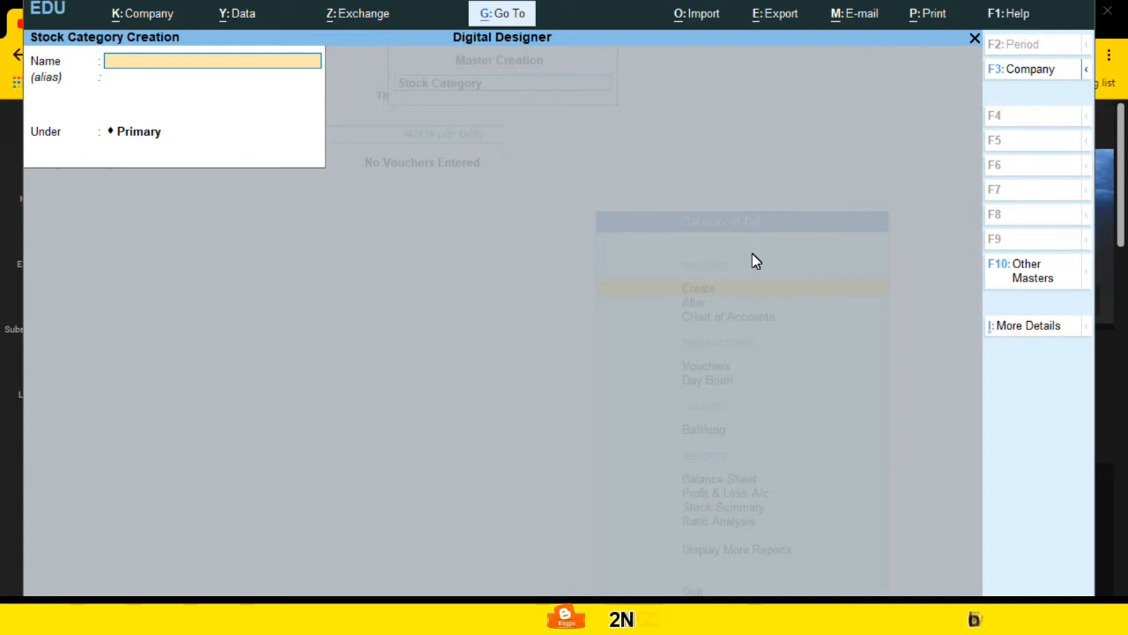
Step: Create a stock category named 1 TON under Primary and accept it
text(1 TON)
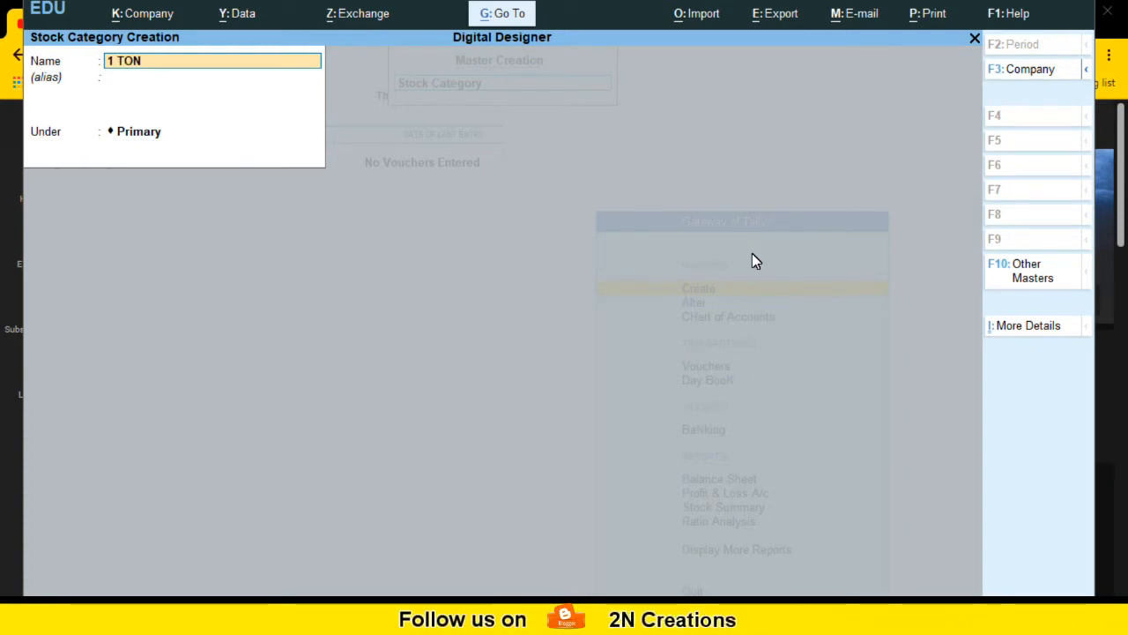
key(Return)
key(Return)
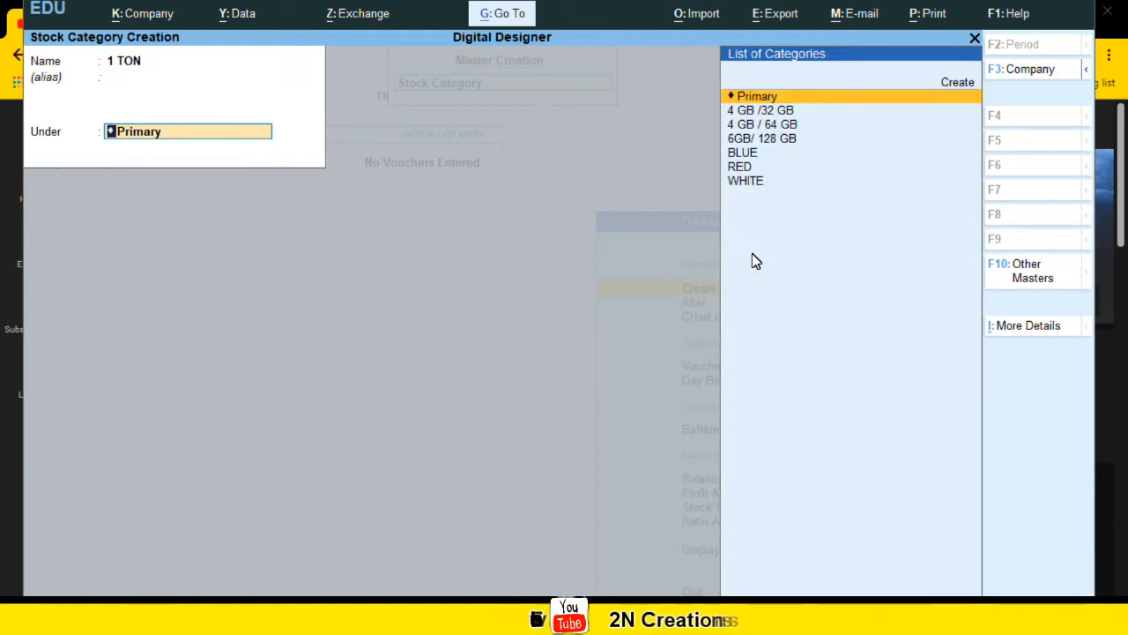
key(Return)
key(Return)
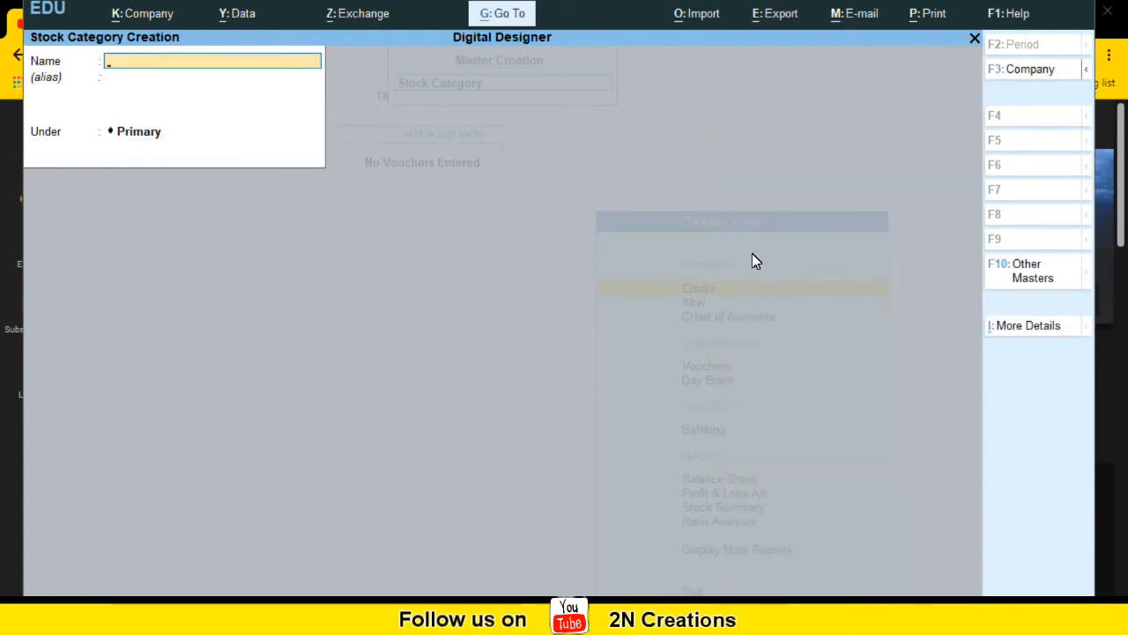
Step: Create a stock category named 1.5 TON under Primary and accept it
text(1.)
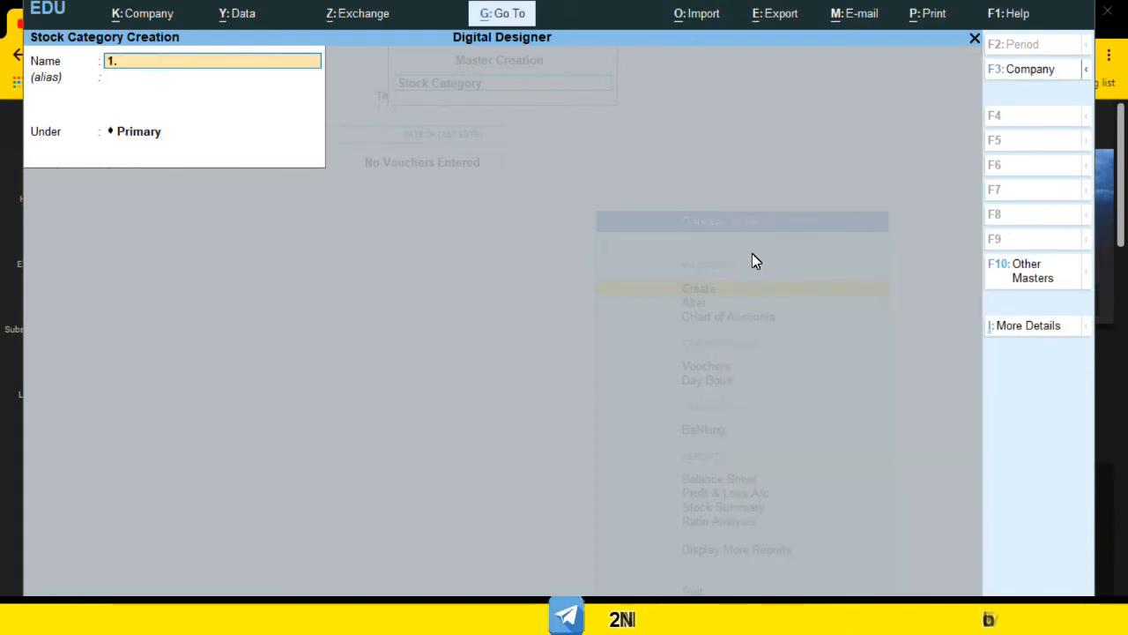
text(5 TOB)
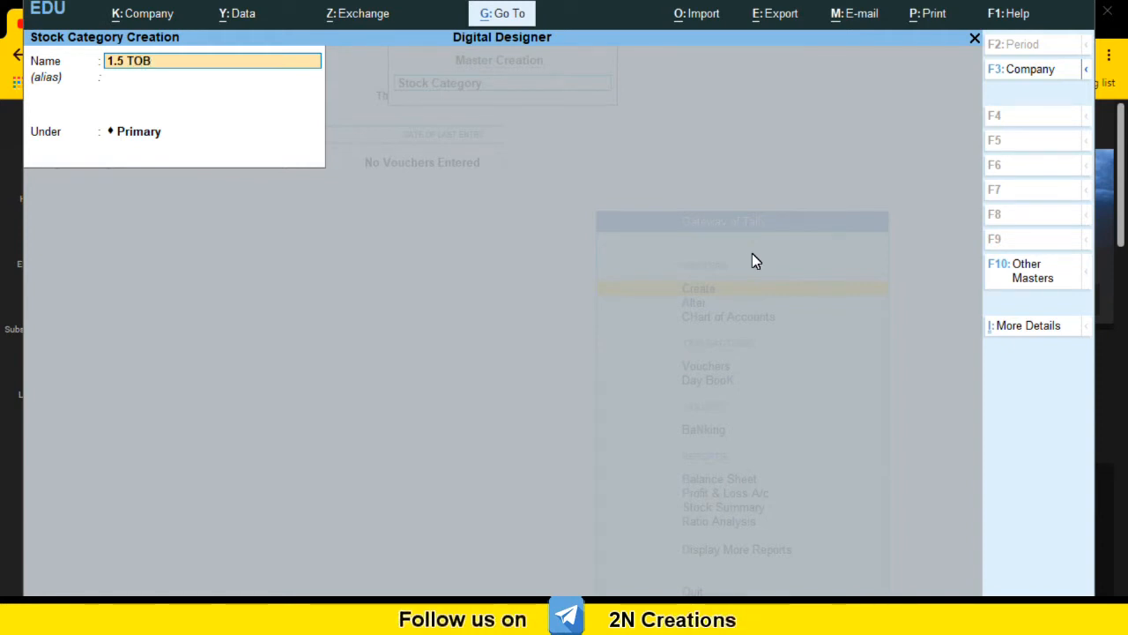
text(N)
key(Return)
key(Return)
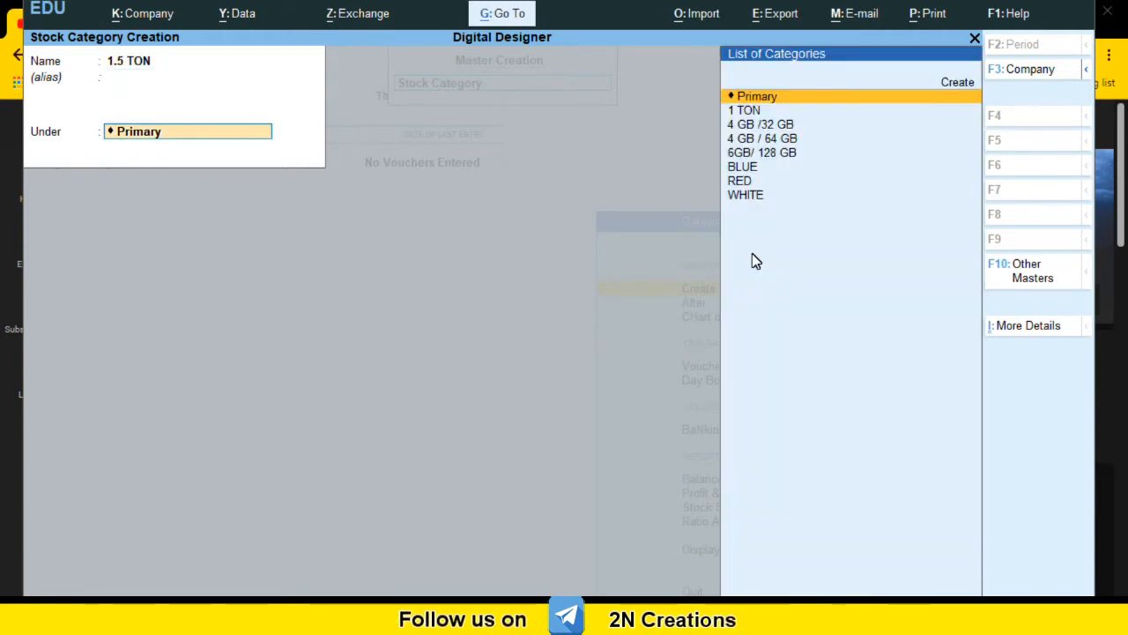
key(Return)
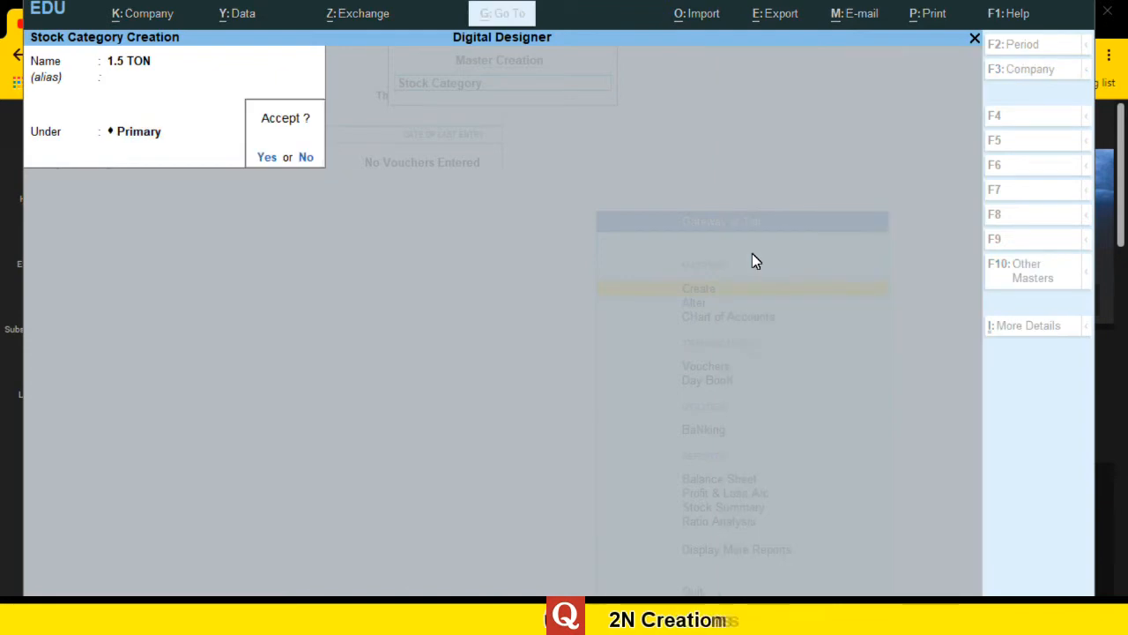
key(Return)
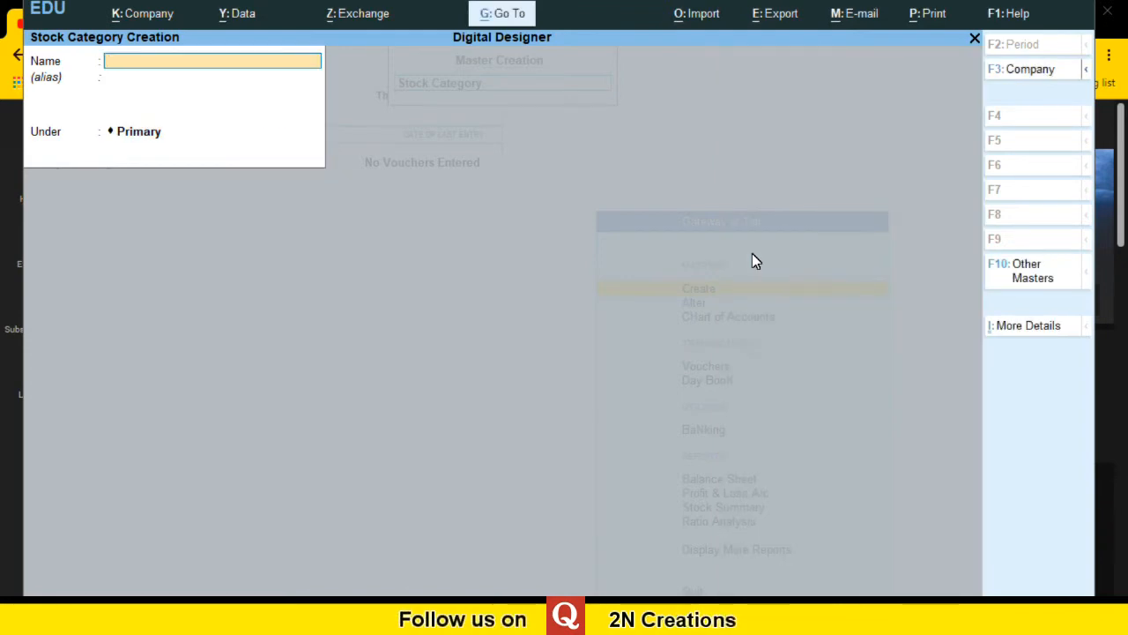
Step: Create a stock category named 2 TON under Primary and accept it
text(2 TON)
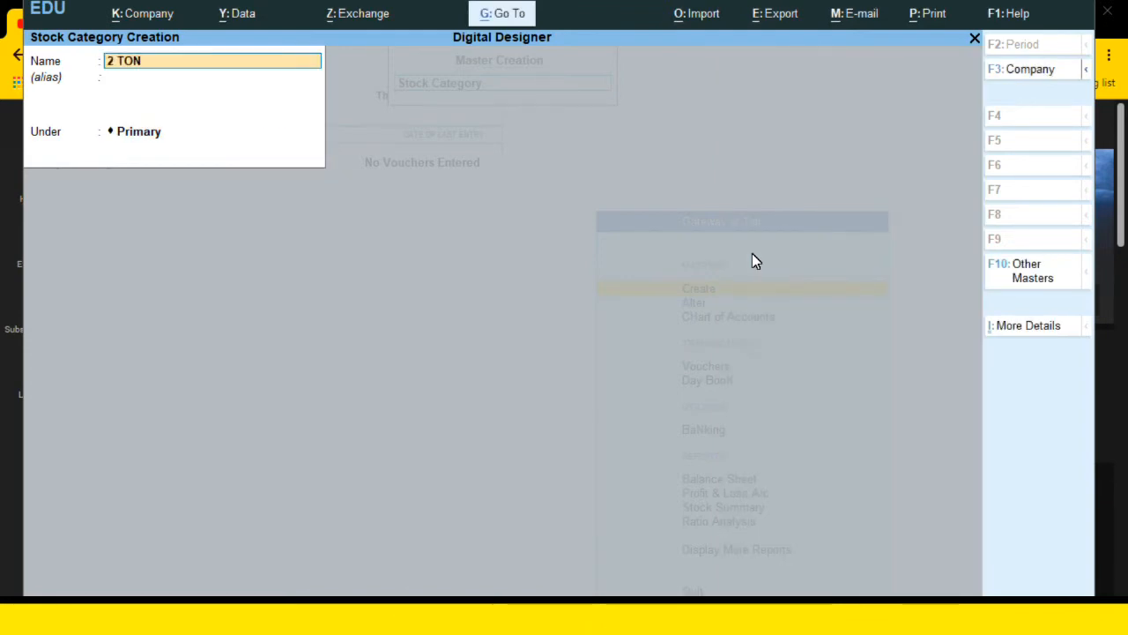
key(Return)
key(Return)
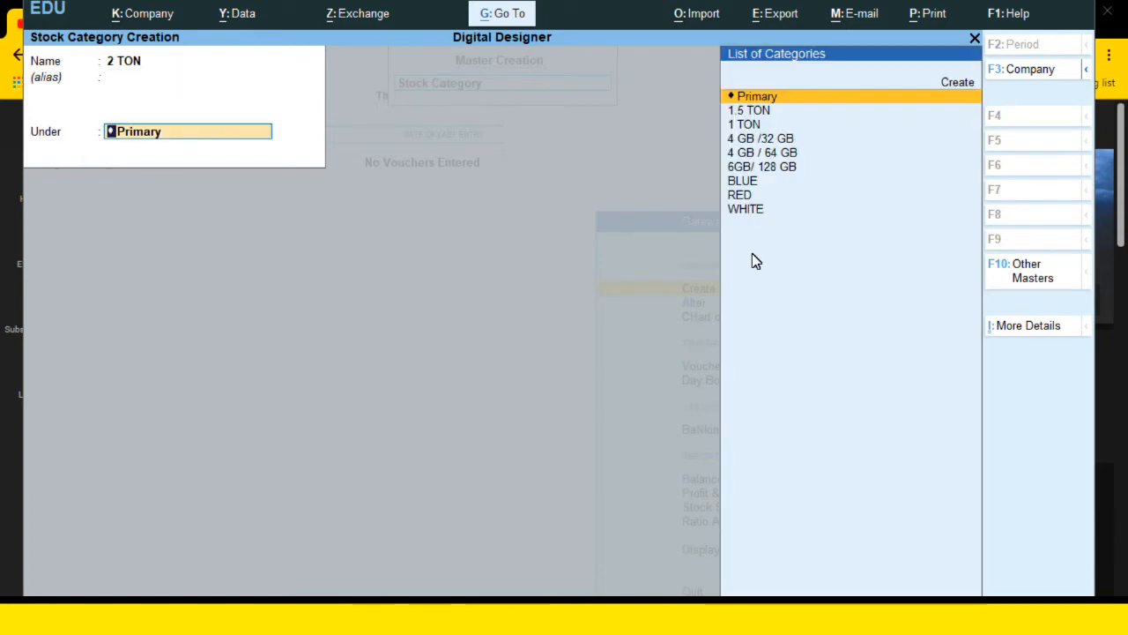
key(Return)
key(Return)
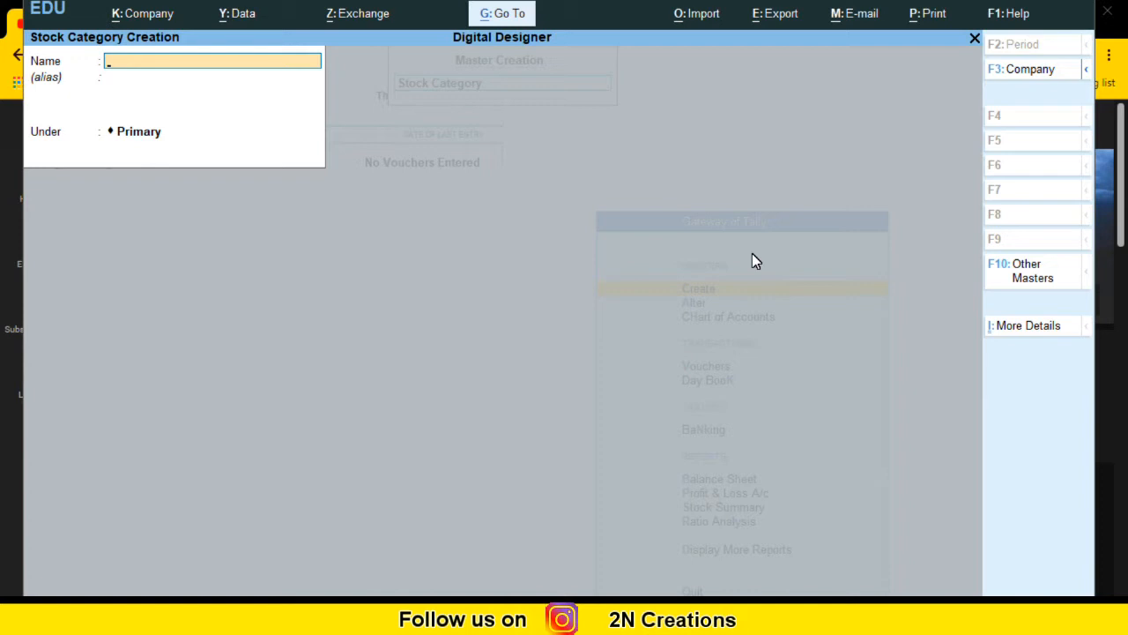
Step: Create a stock category named 16 MEGA PIXEL under Primary and accept it
text(1)
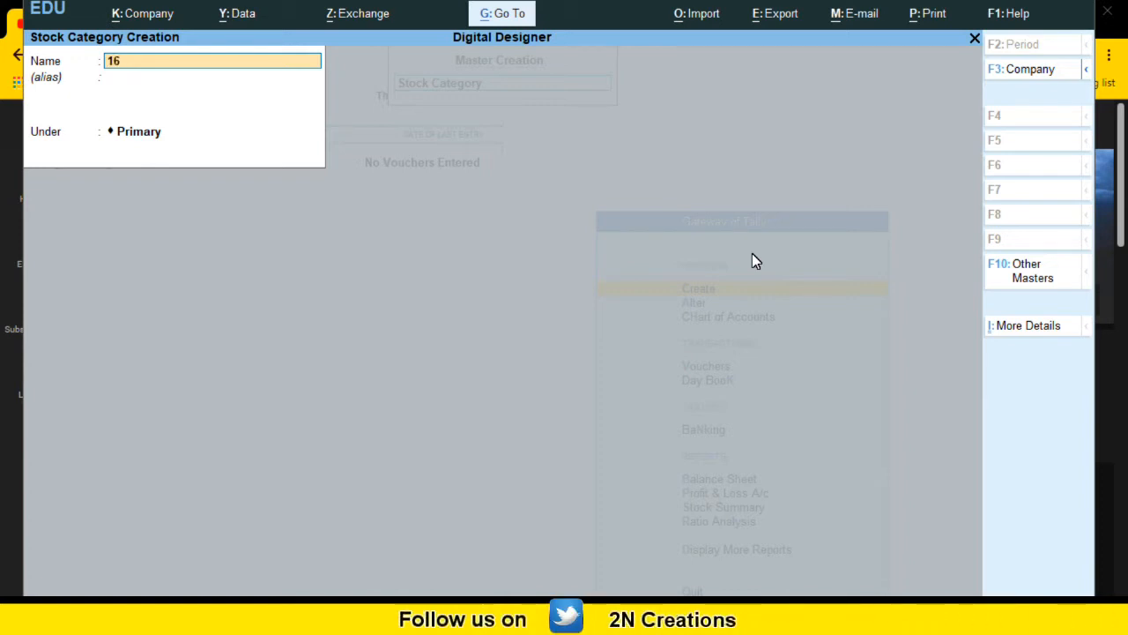
text(6 M)
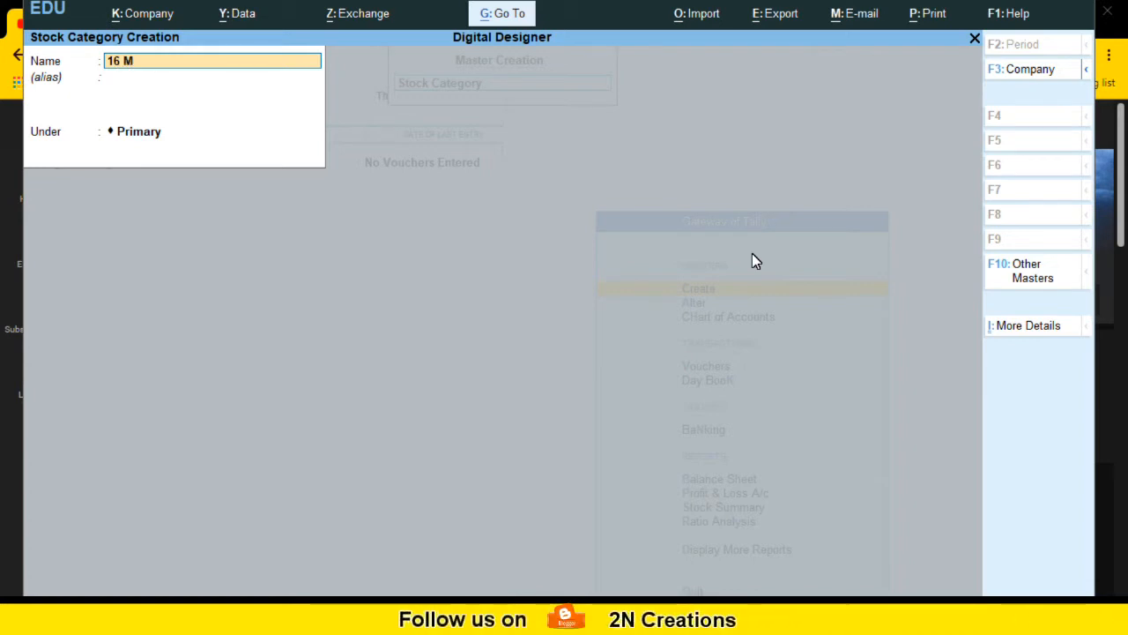
text(EGA PIXEL)
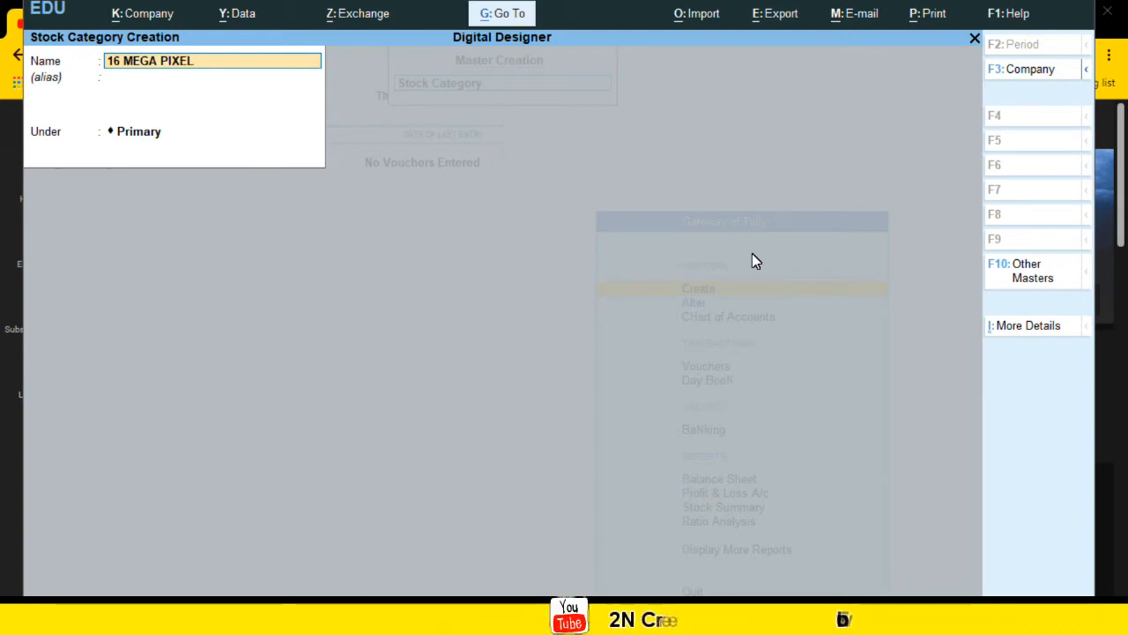
key(Return)
key(Return)
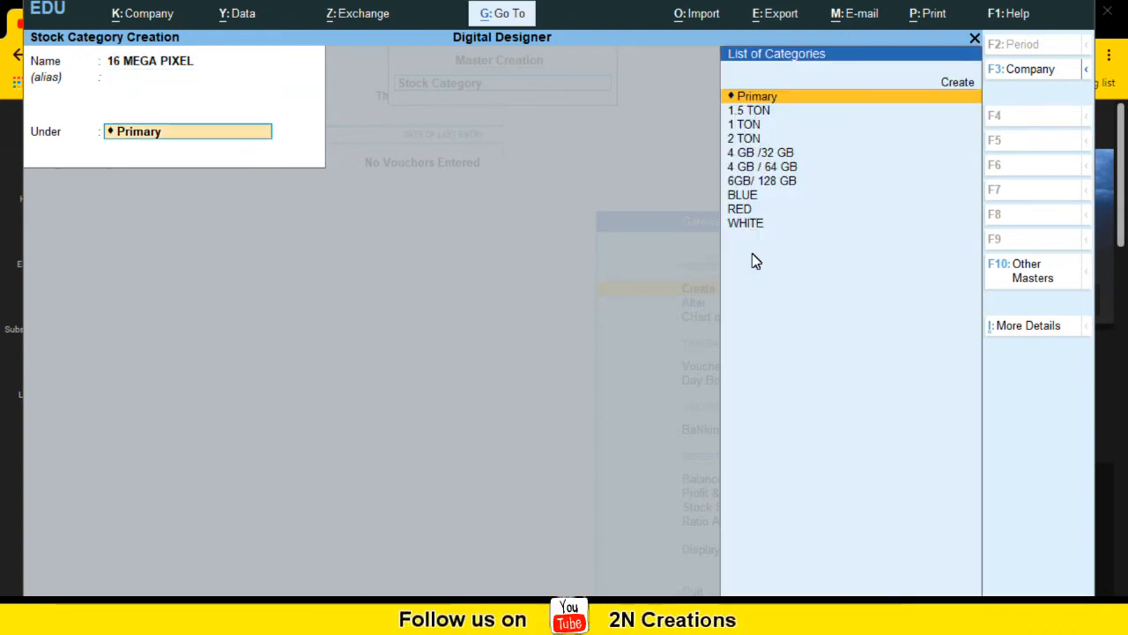
key(Return)
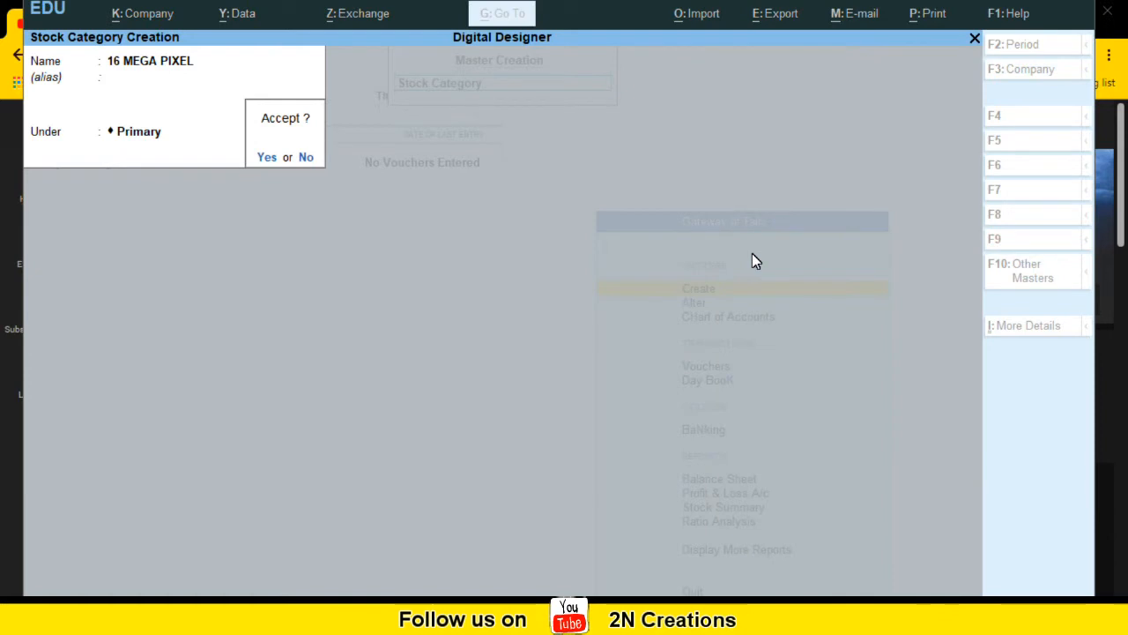
key(Return)
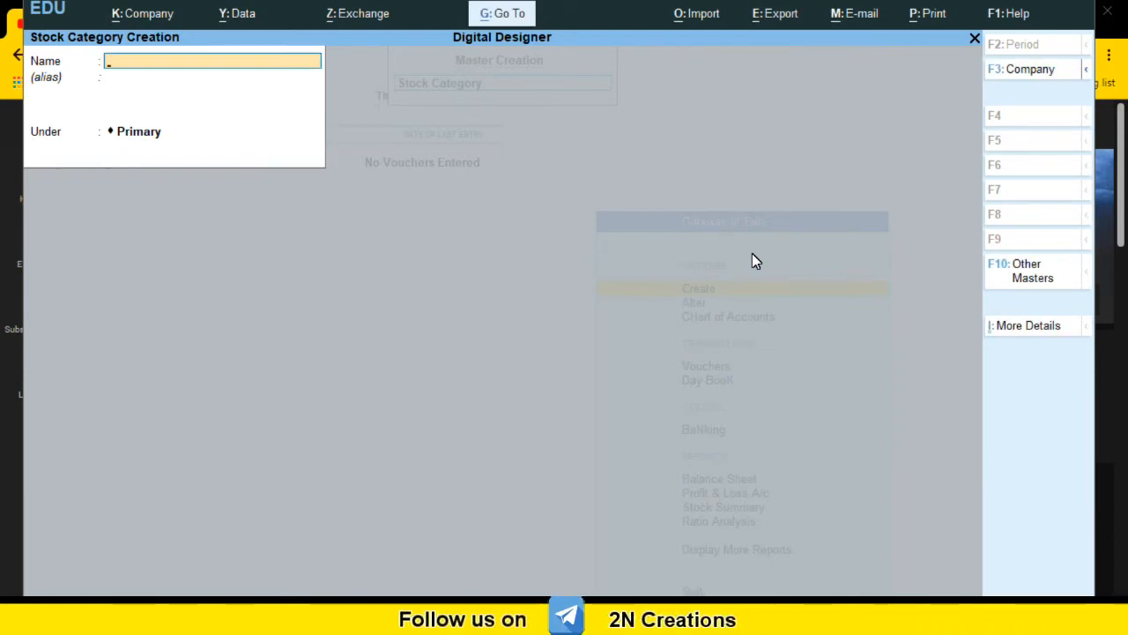
Step: Create a stock category named 64 MEGA PIXEL under Primary and accept it
text(64 MEGA PIXEL)
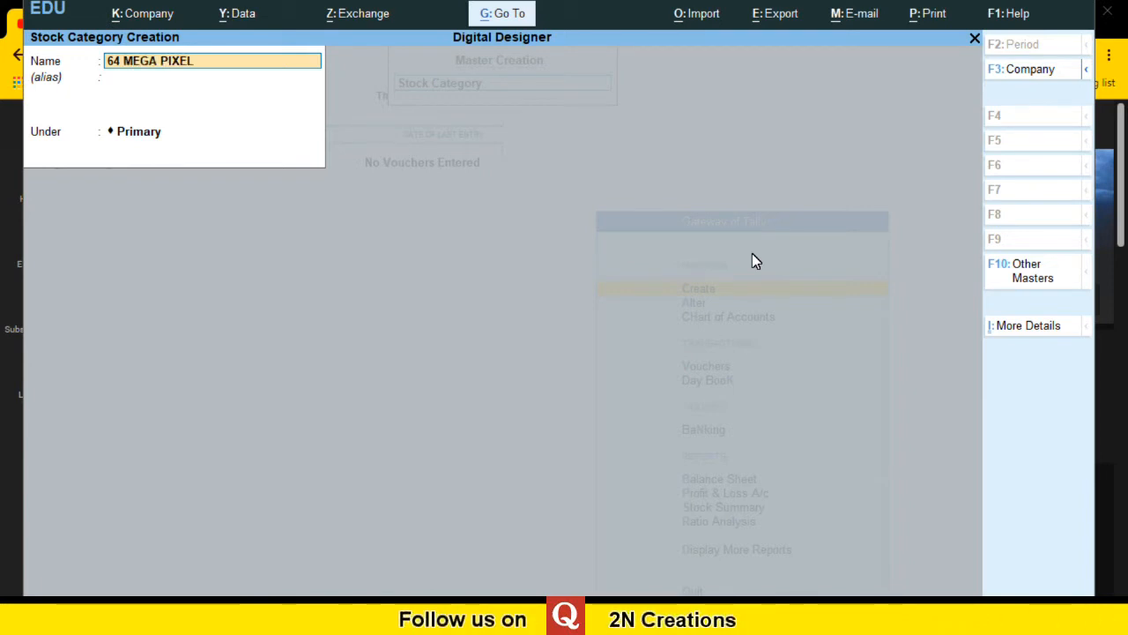
key(Return)
key(Return)
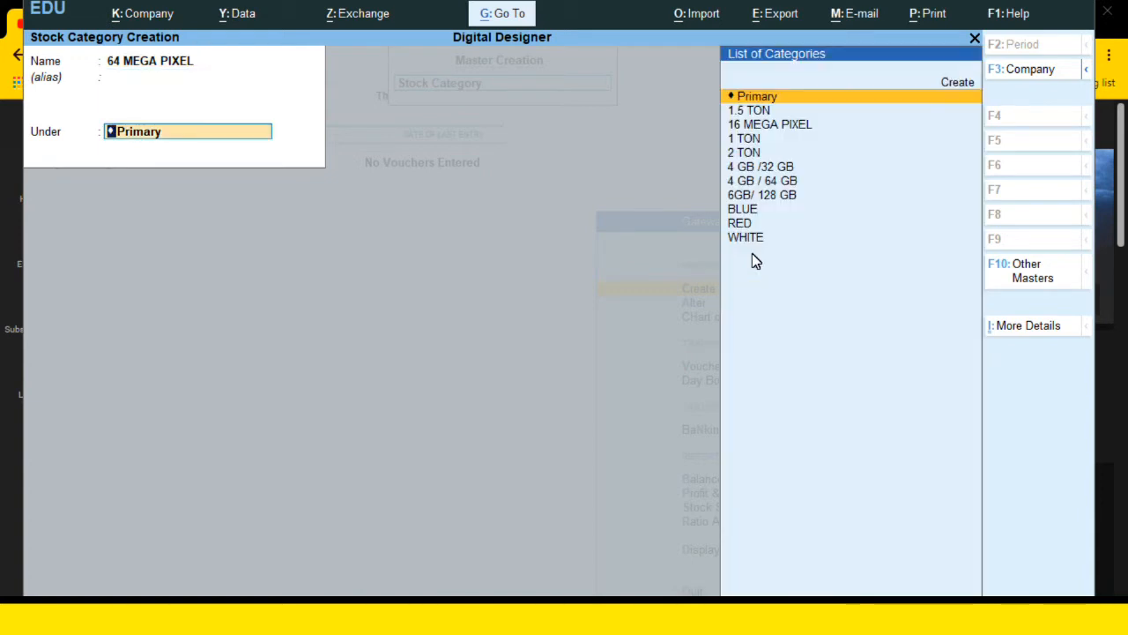
key(Return)
key(Return)
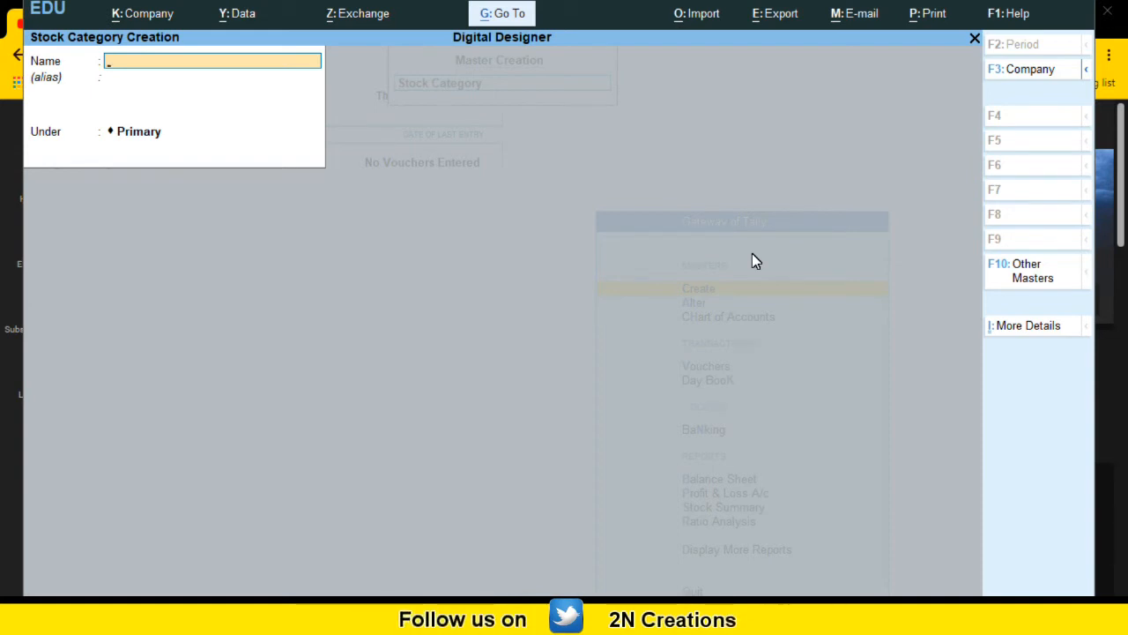
Step: Create a stock category named GERMS CLEAN under Primary and accept it
text(GNER)
key(BackSpace)
key(BackSpace)
key(BackSpace)
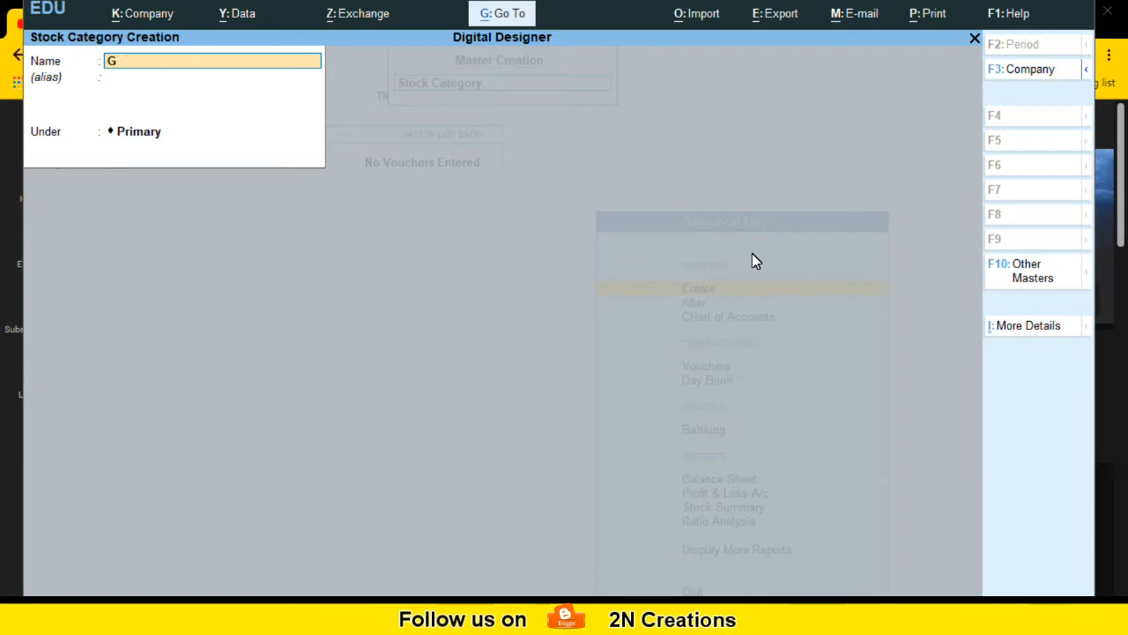
text(ERMS)
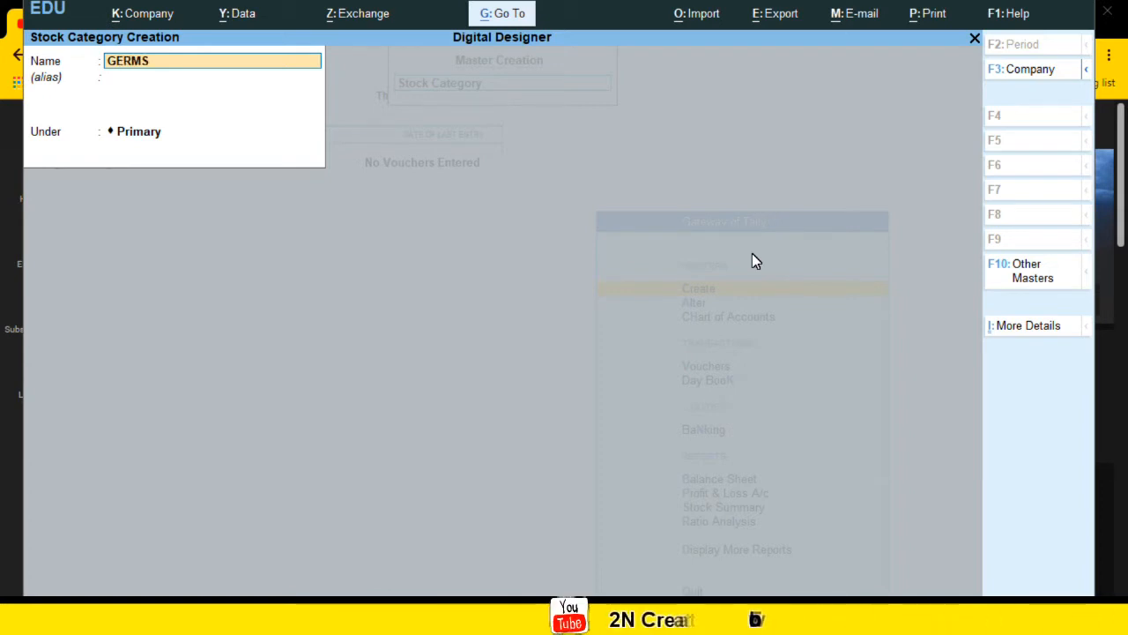
text( CLEAM)
key(BackSpace)
text(N)
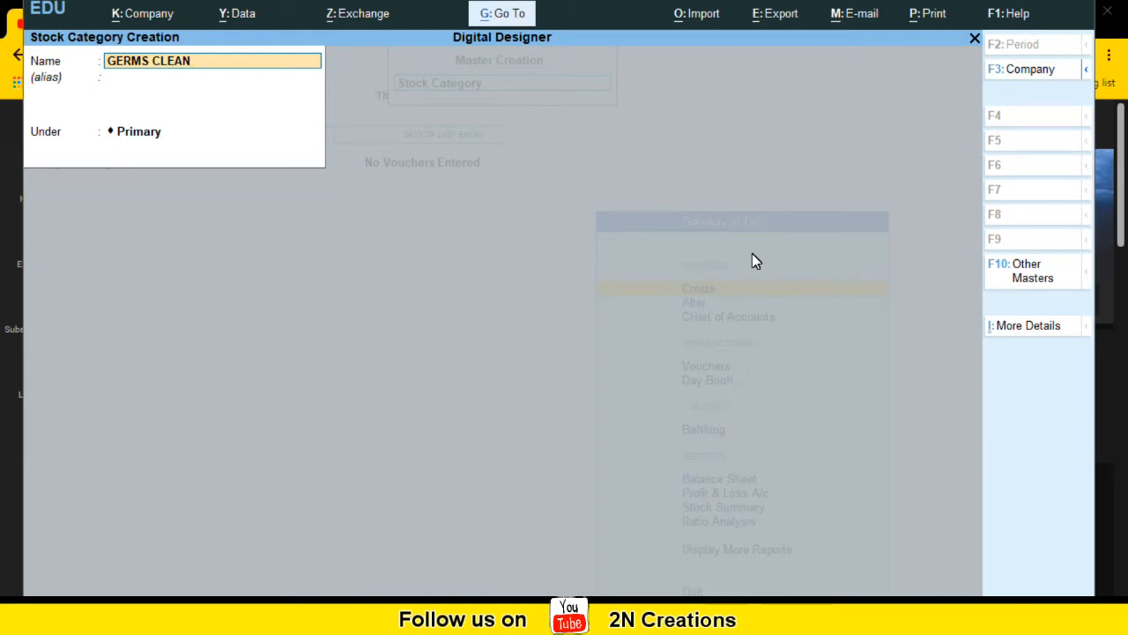
key(Return)
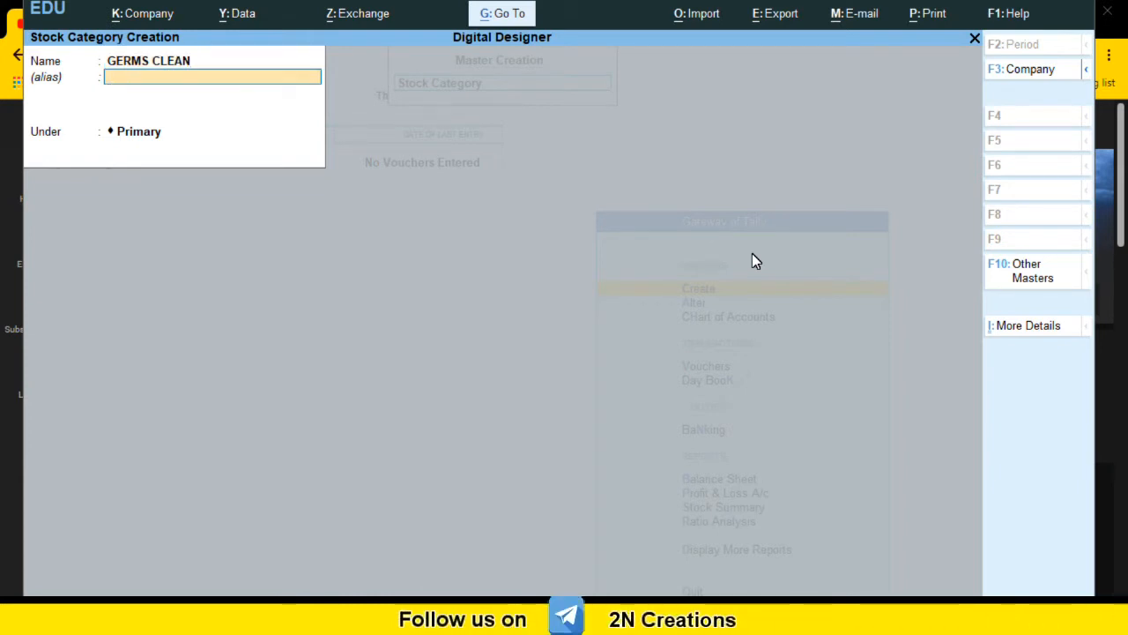
key(Return)
key(Return)
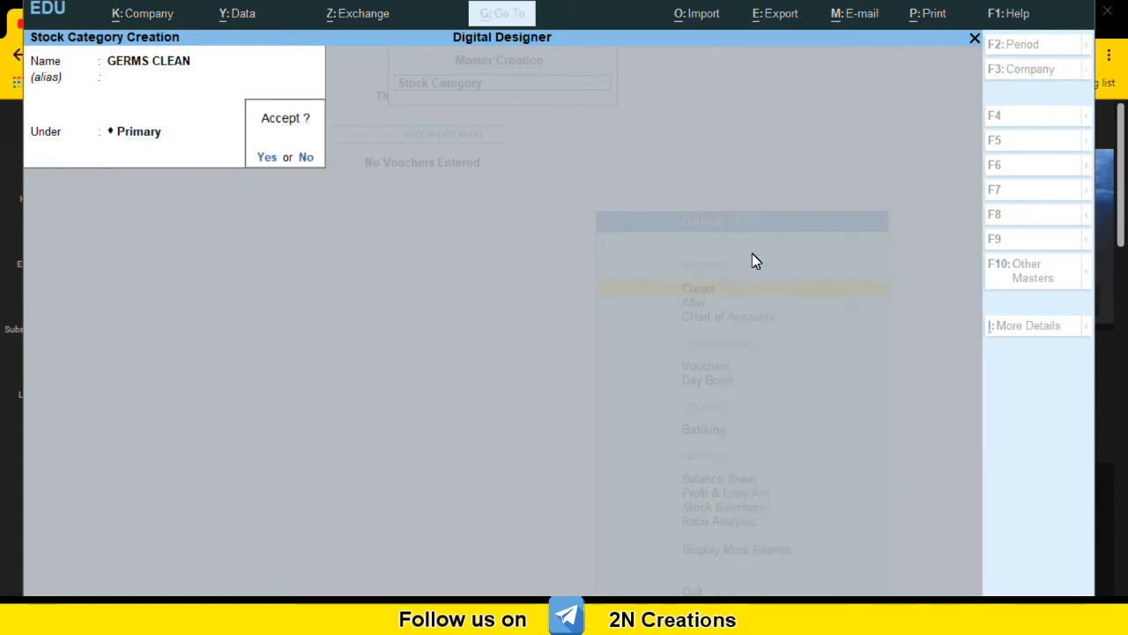
key(Return)
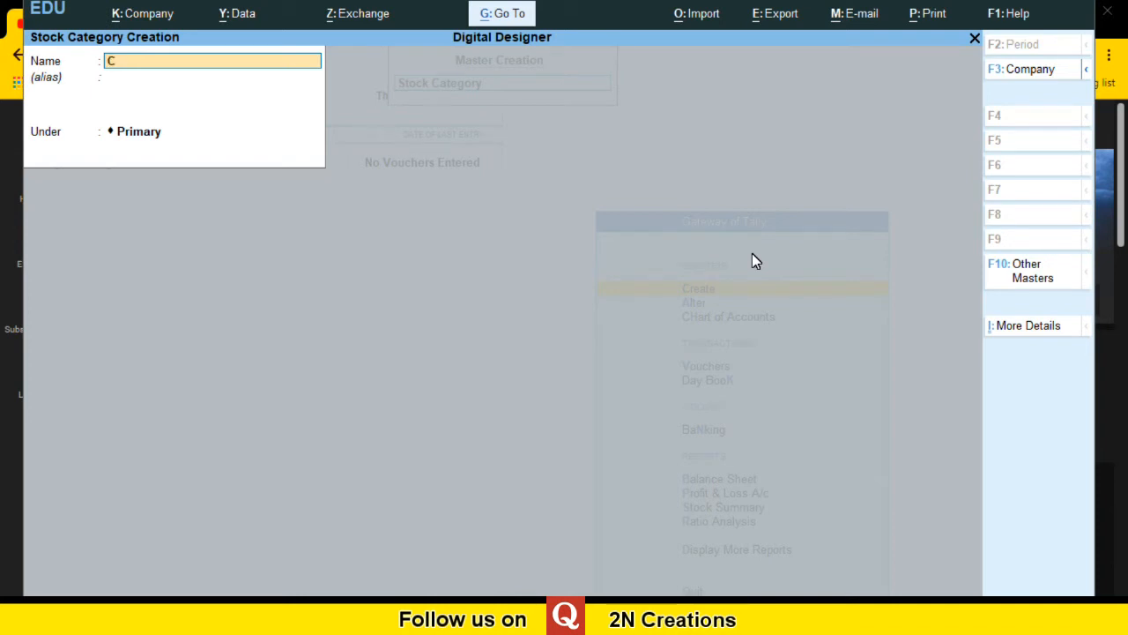
Step: Create a stock category named COOL under Primary and accept it
text(OOL)
key(Return)
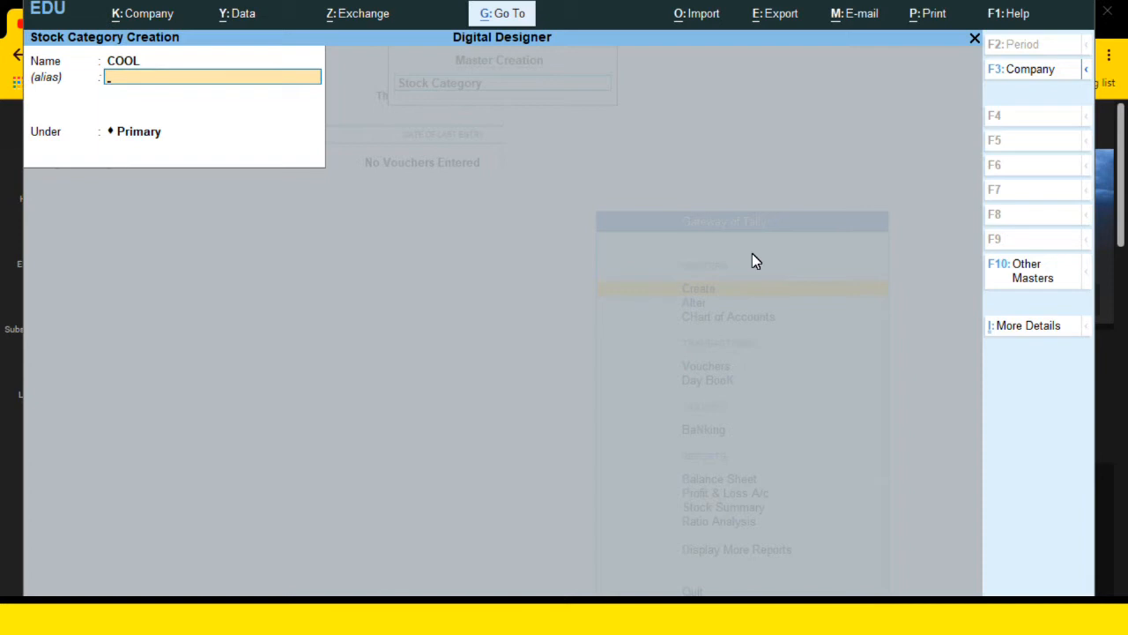
key(Return)
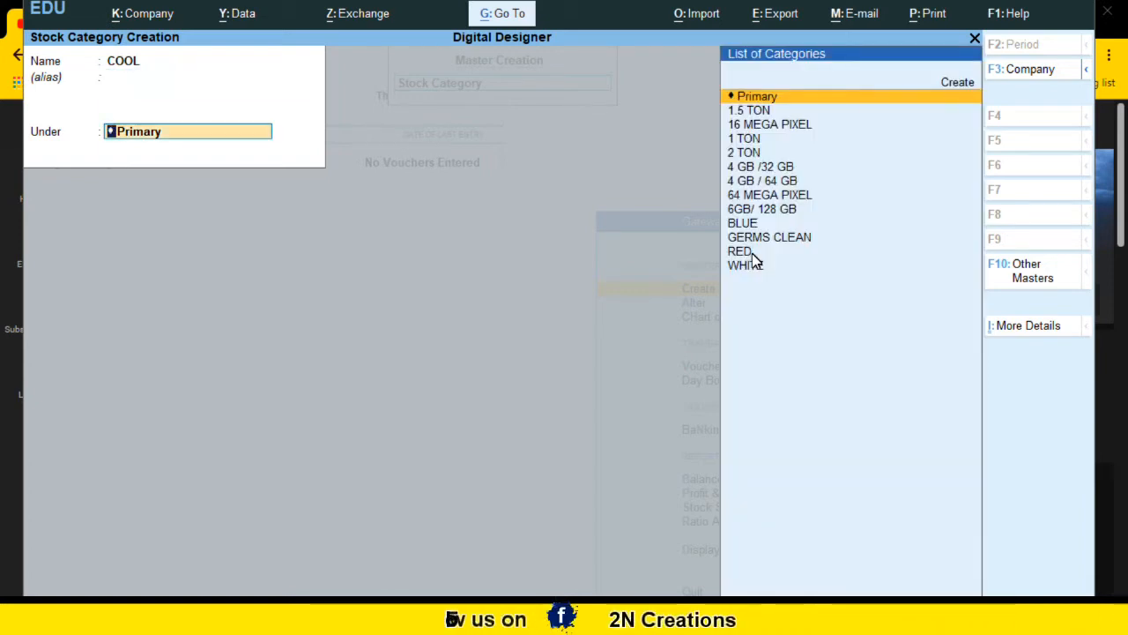
key(Return)
key(Return)
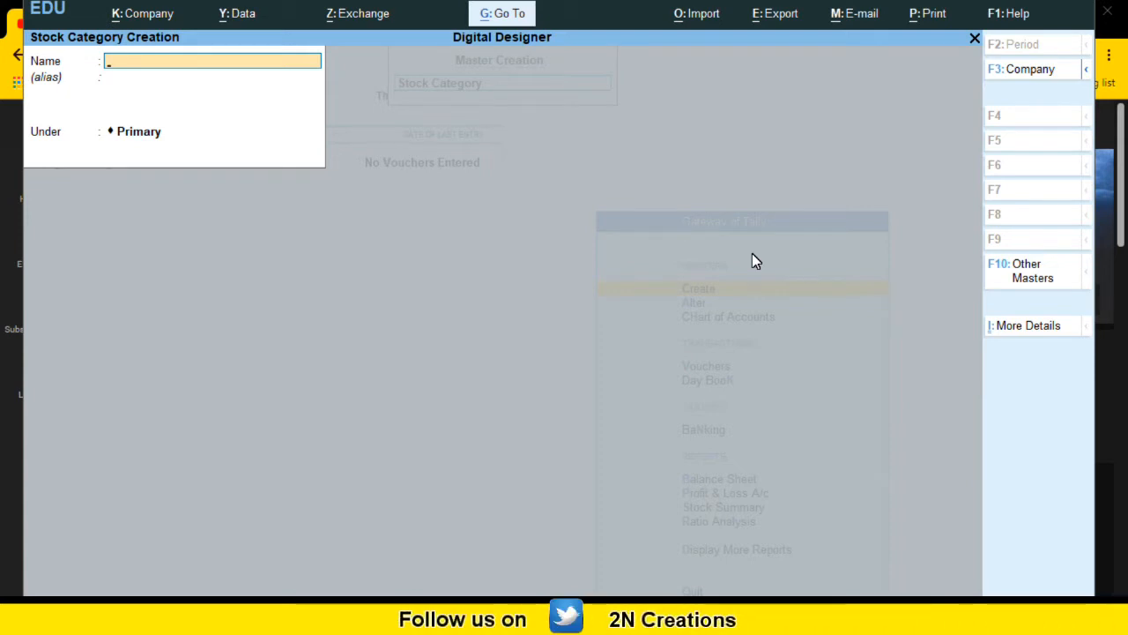
Step: Create a stock category named WHITE BEAUTY under Primary and accept it
text(HIT)
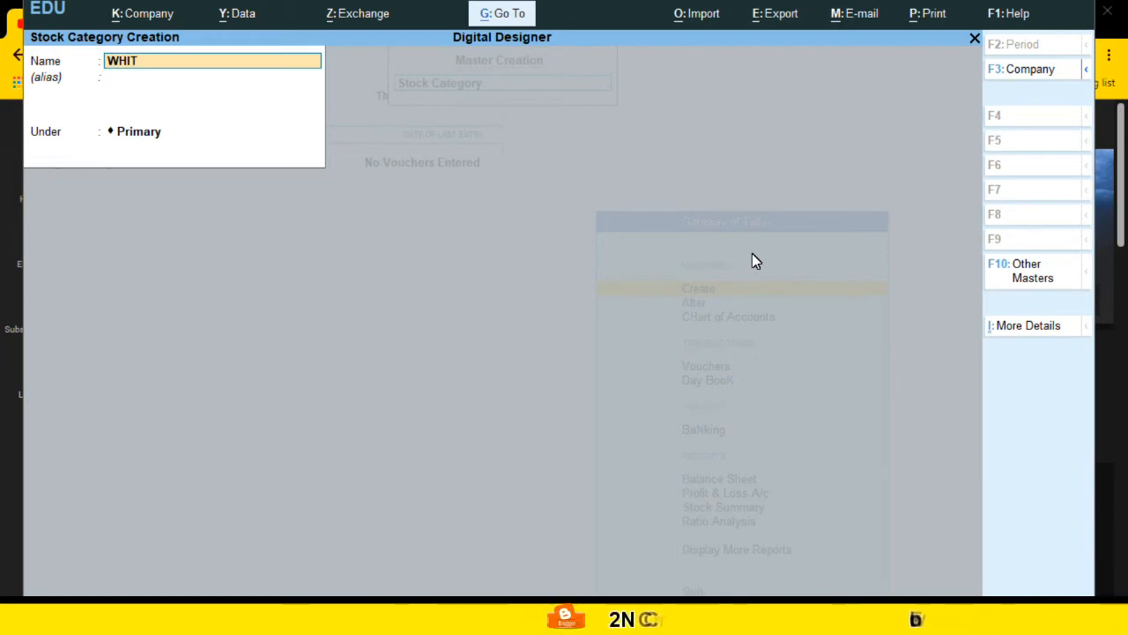
text(E BEAUTY)
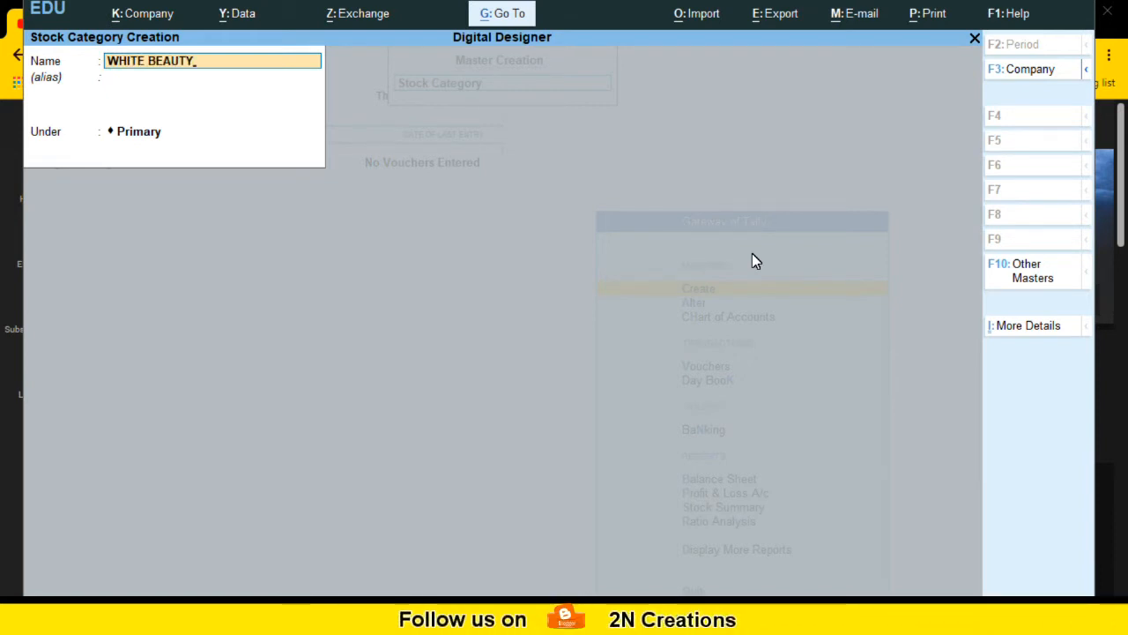
key(Return)
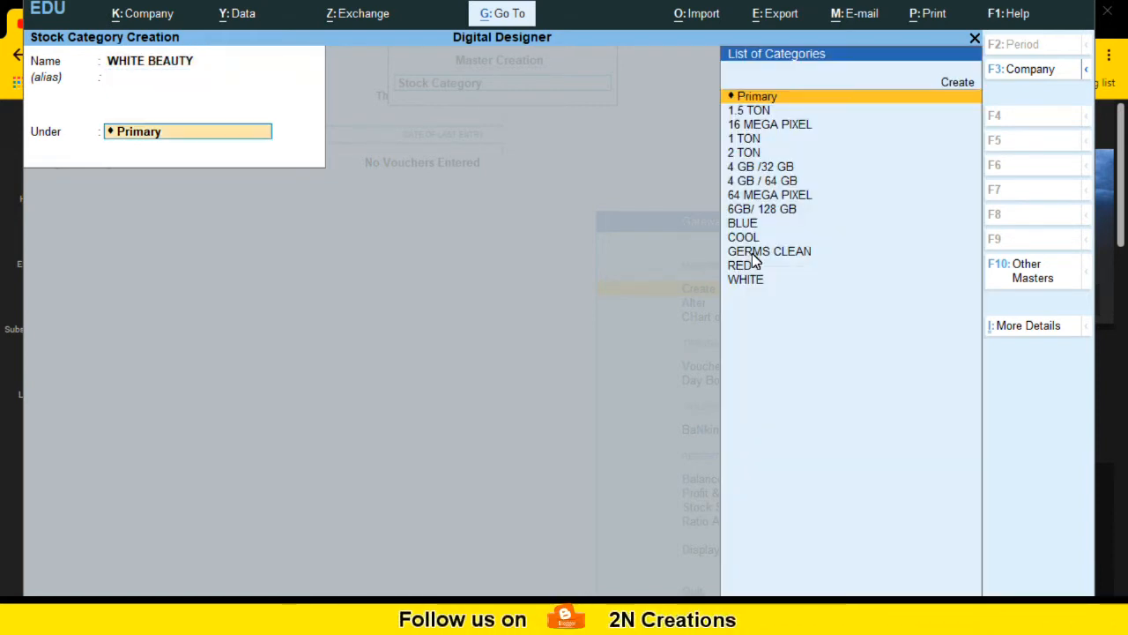
key(Return)
key(Return)
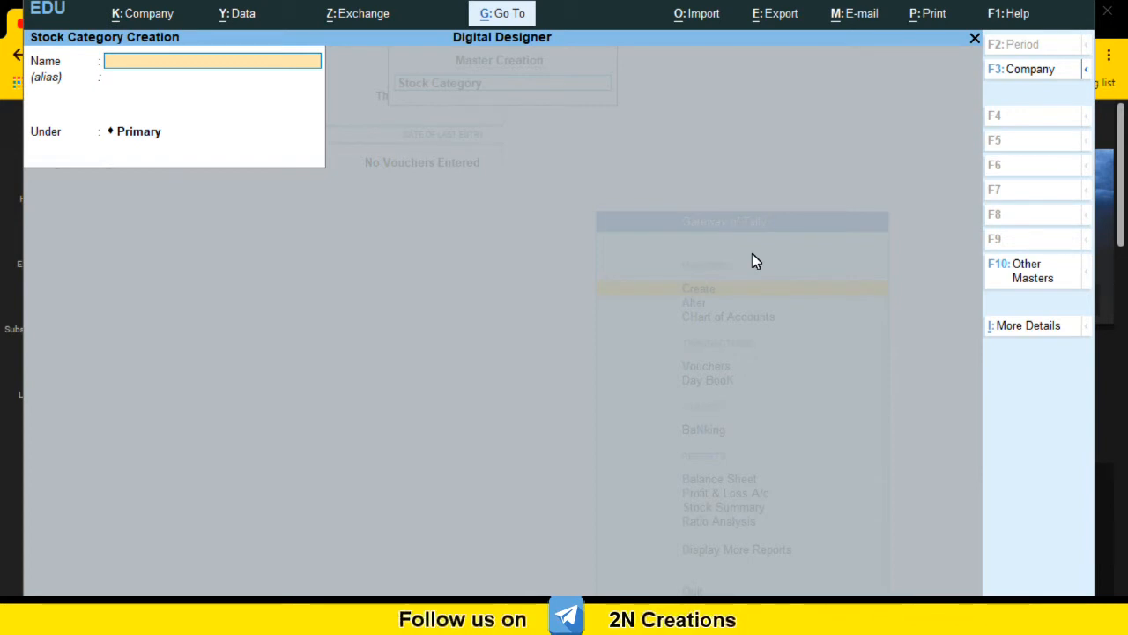
Step: Create a stock category named COLD under Primary and accept it
text(OLD)
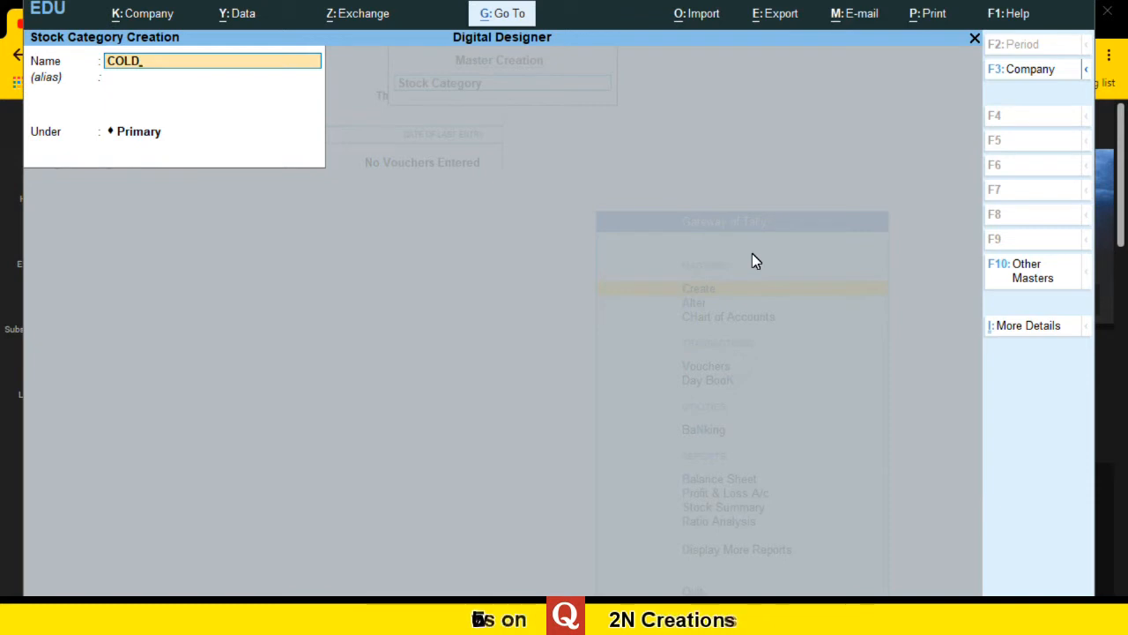
key(Return)
key(Return)
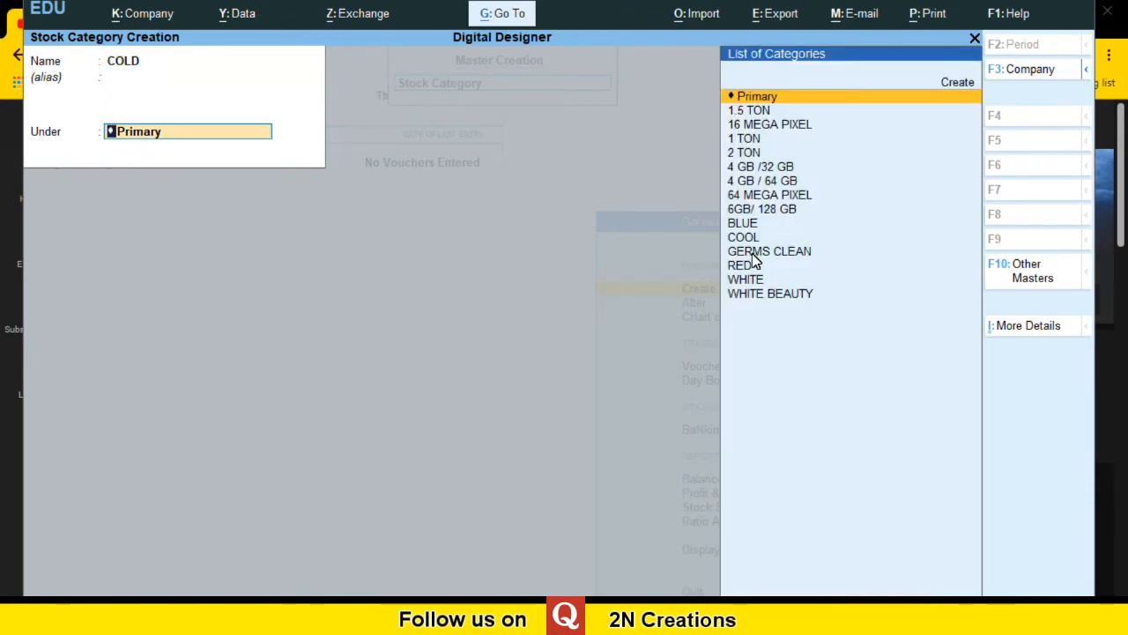
key(Return)
key(Return)
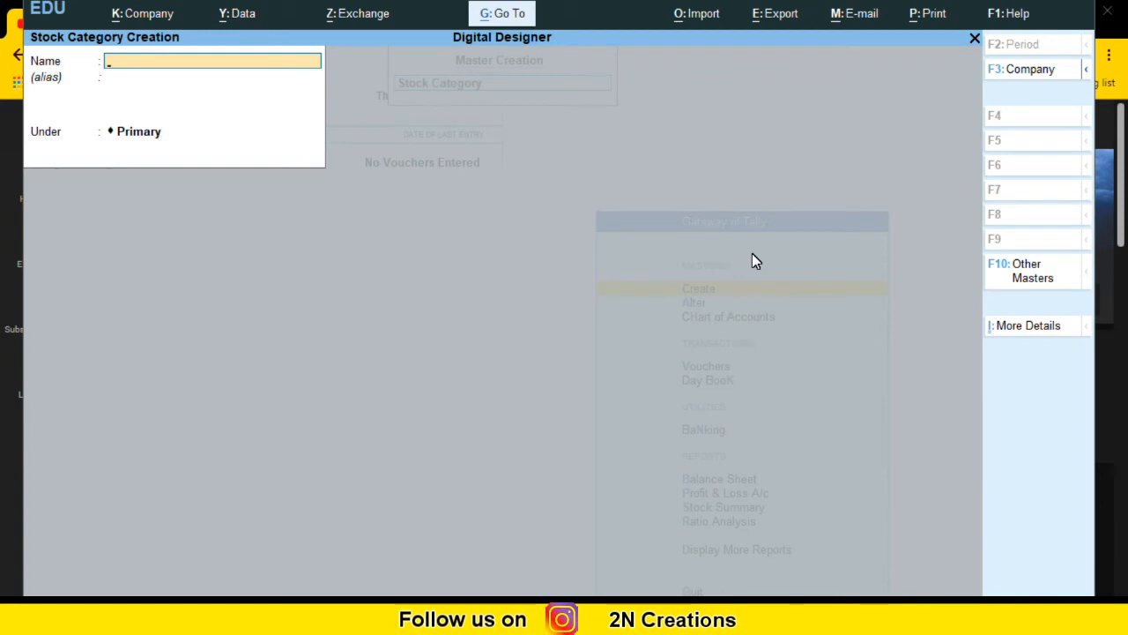
Step: Create a stock category named ANTI HAIR FALL under Primary and accept it
text(HAIR FALL)
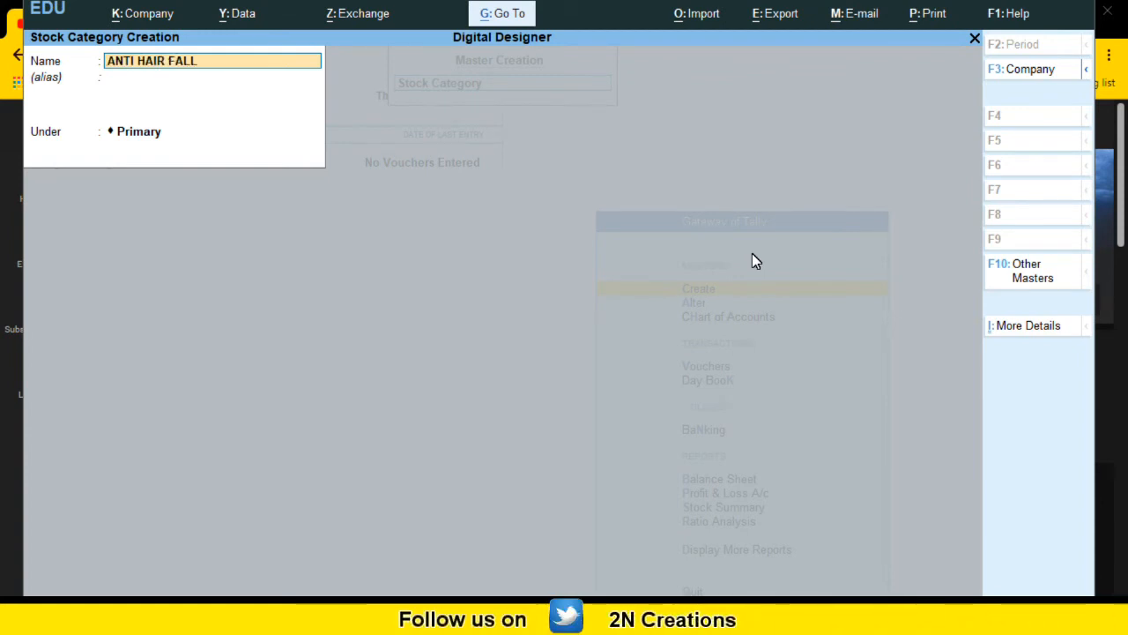
key(Return)
key(Return)
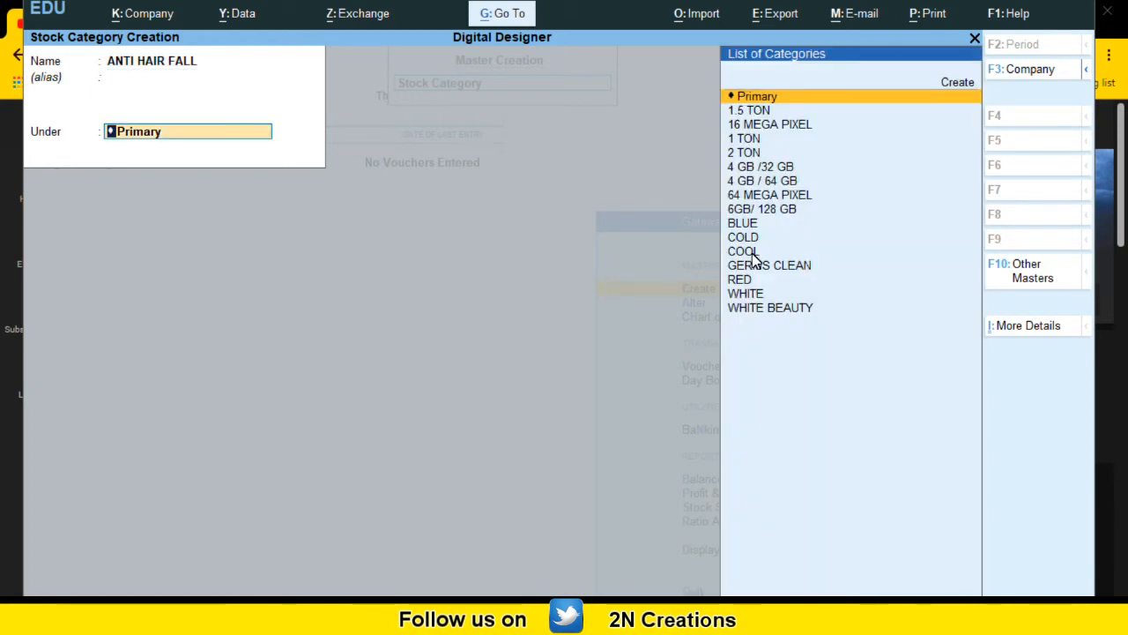
key(Return)
key(Return)
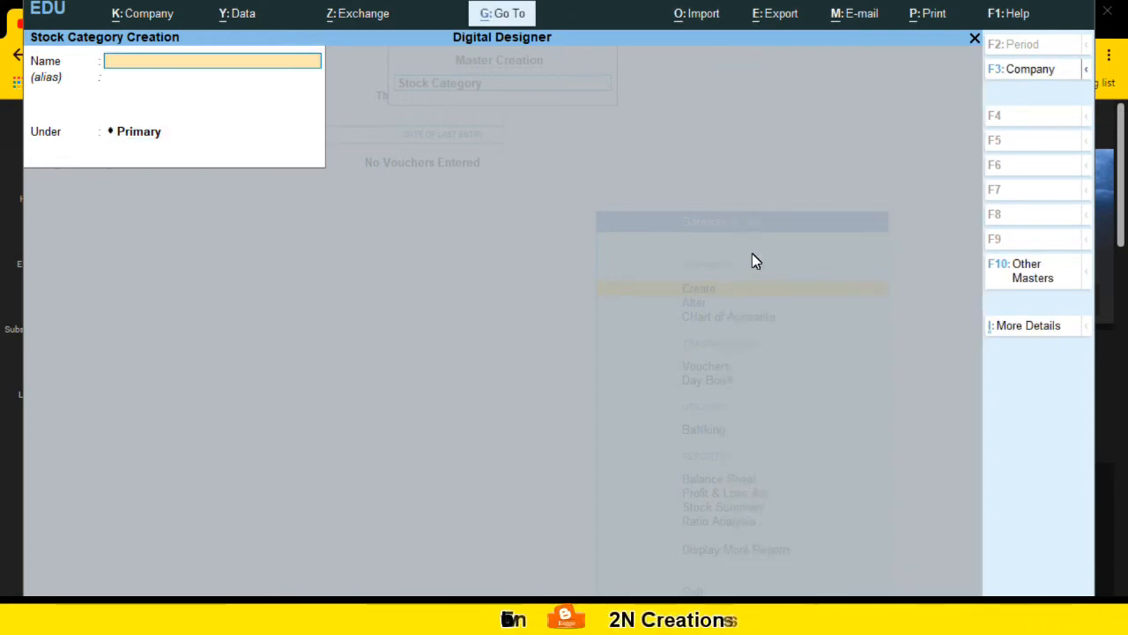
Step: Create a stock category named ANTI DANDRUFF under Primary, accept it, and leave category creation
text(A)
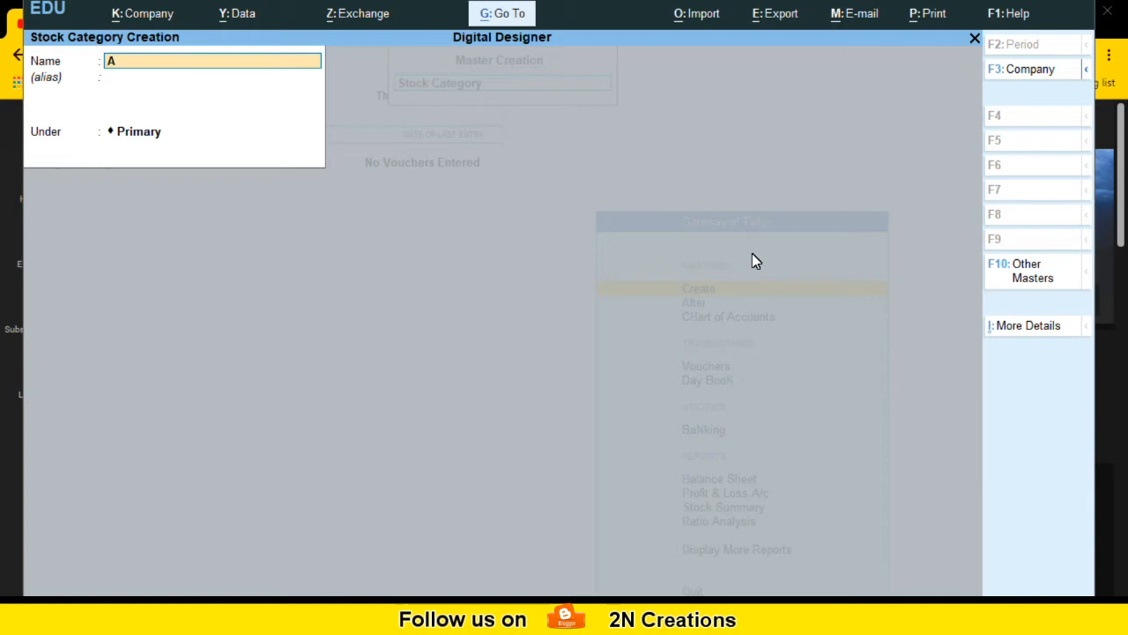
text(NTI DA)
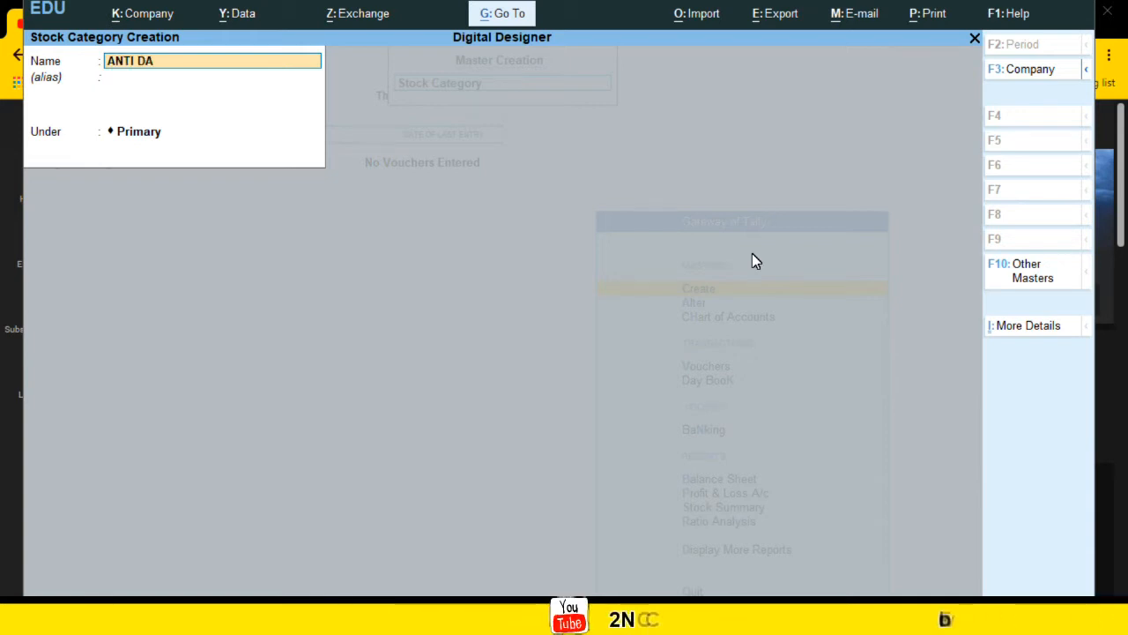
text(NDRUFF)
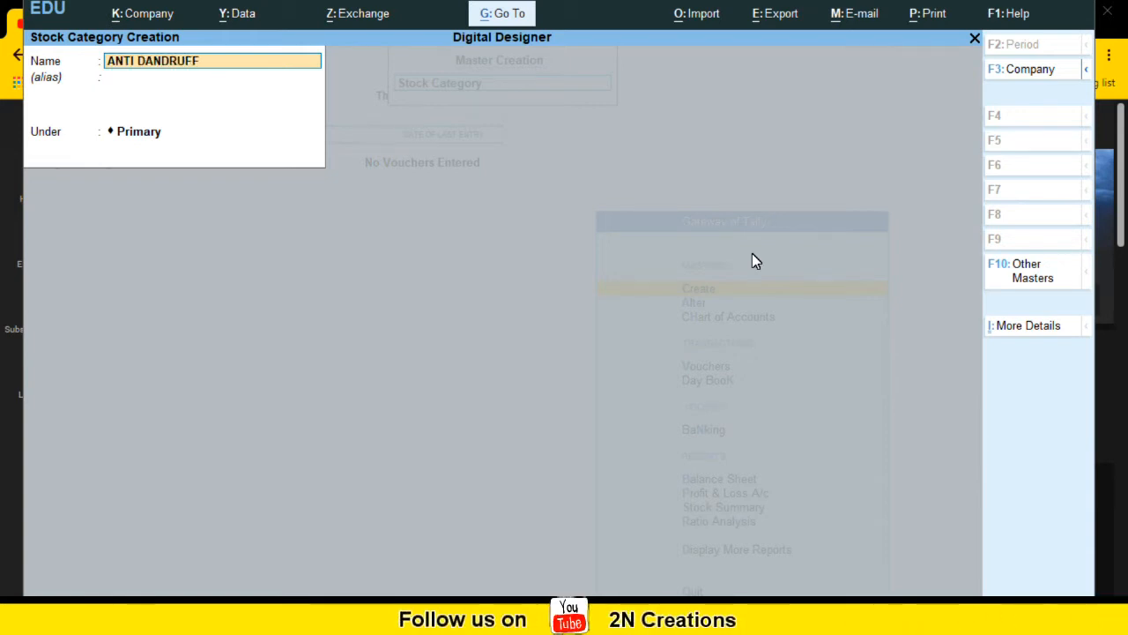
key(Return)
key(Return)
key(Return)
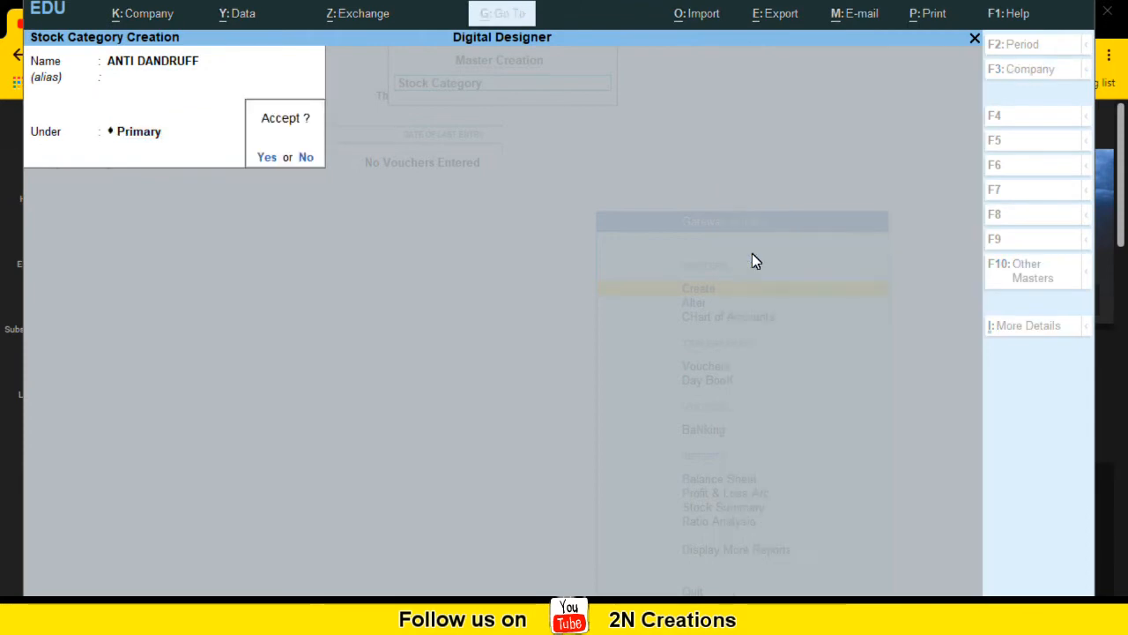
key(Return)
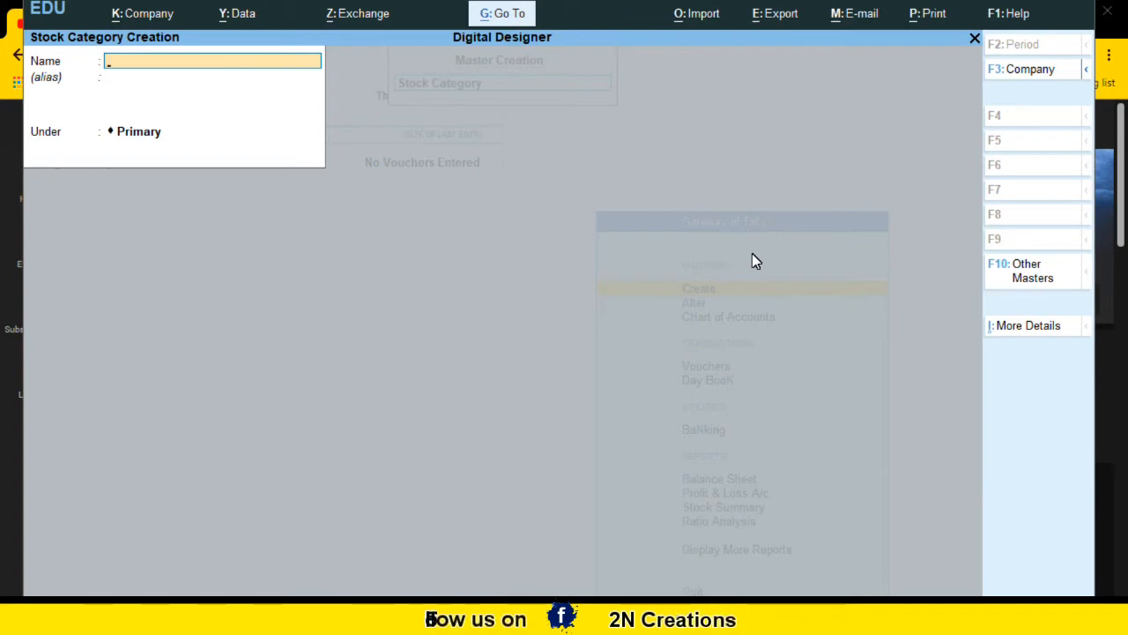
key(Escape)
key(y)
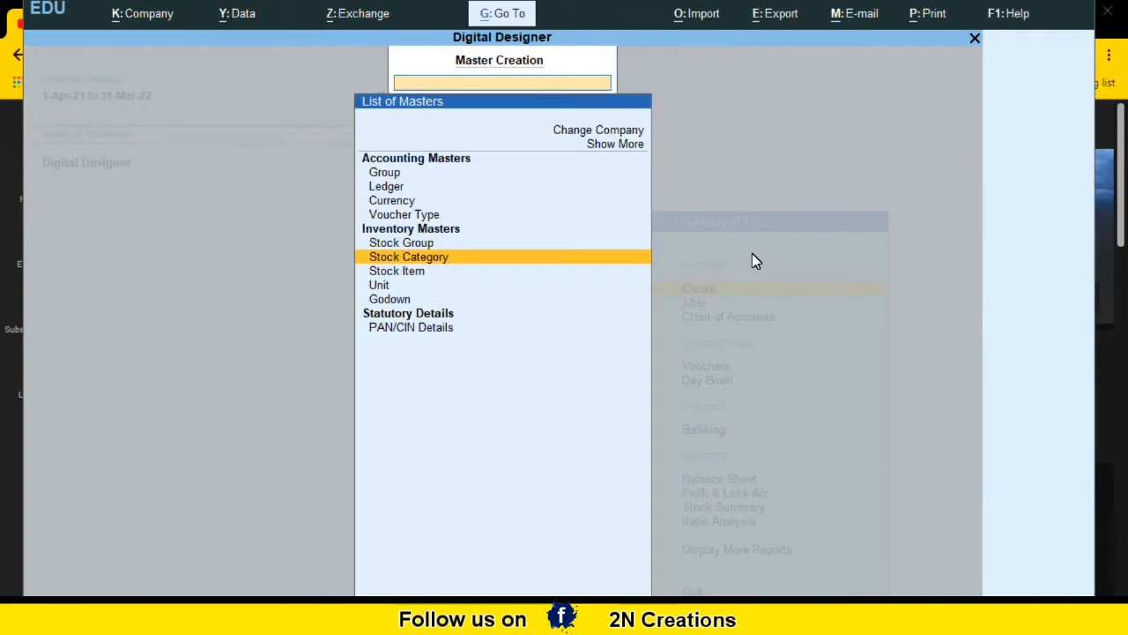
key(Escape)
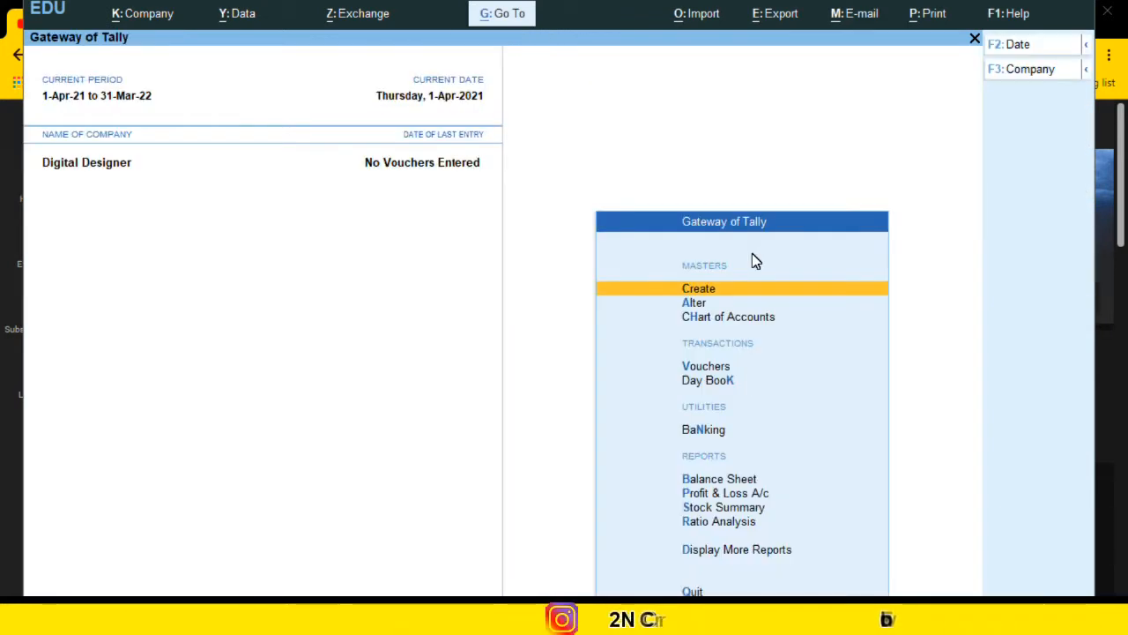
Step: Open the list of stock categories for alteration and look through the existing categories
key(Down)
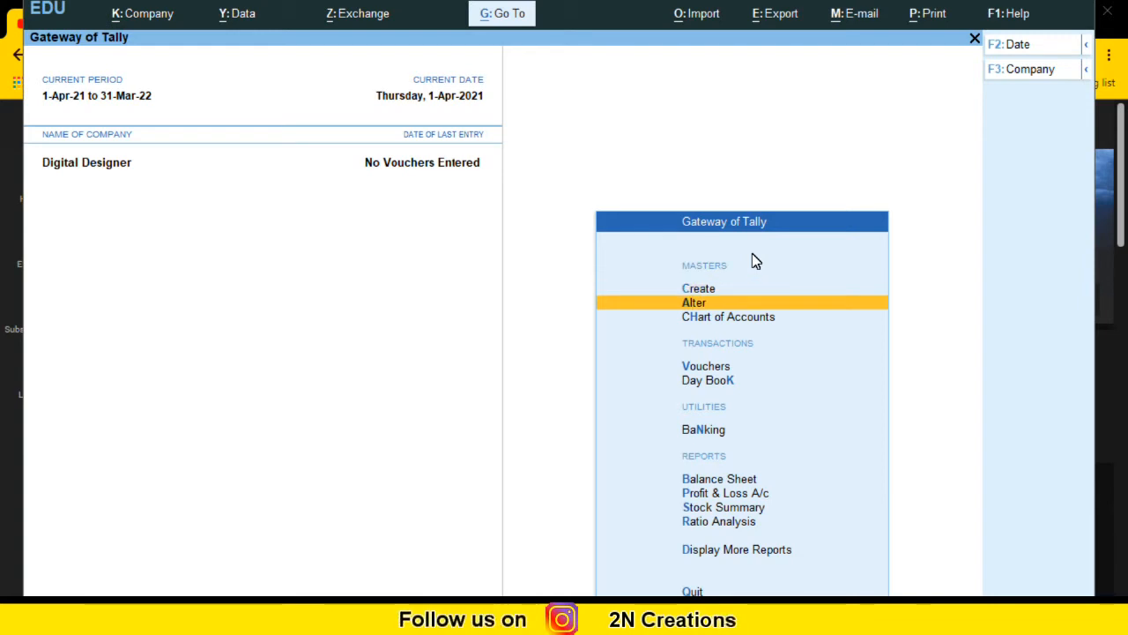
key(Return)
key(Down)
key(Down)
key(Down)
key(Down)
key(Down)
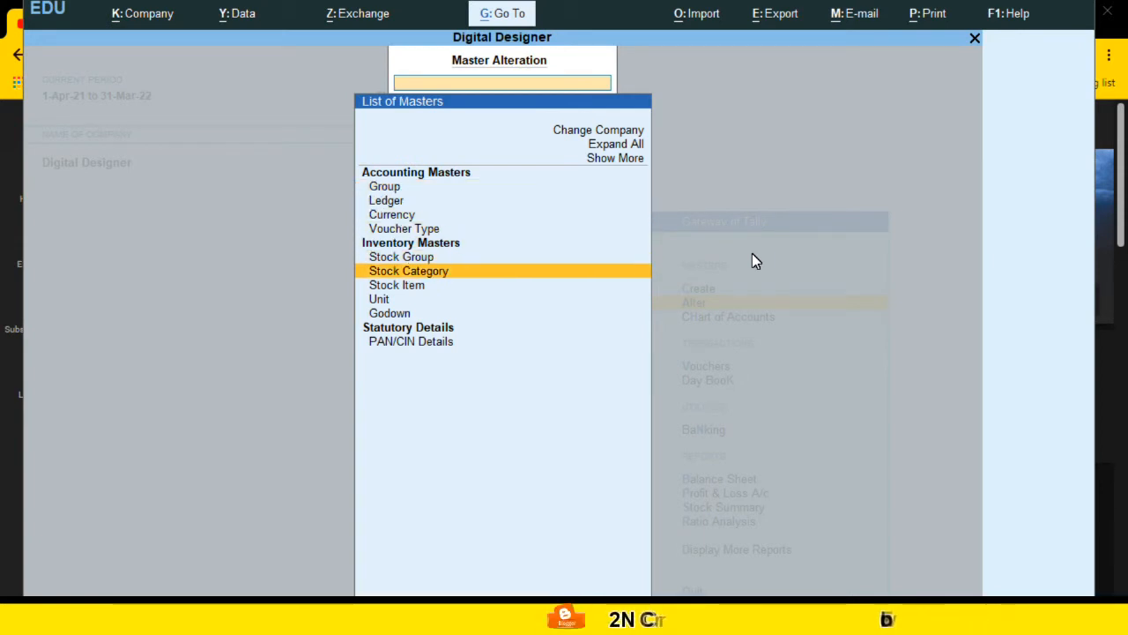
key(Return)
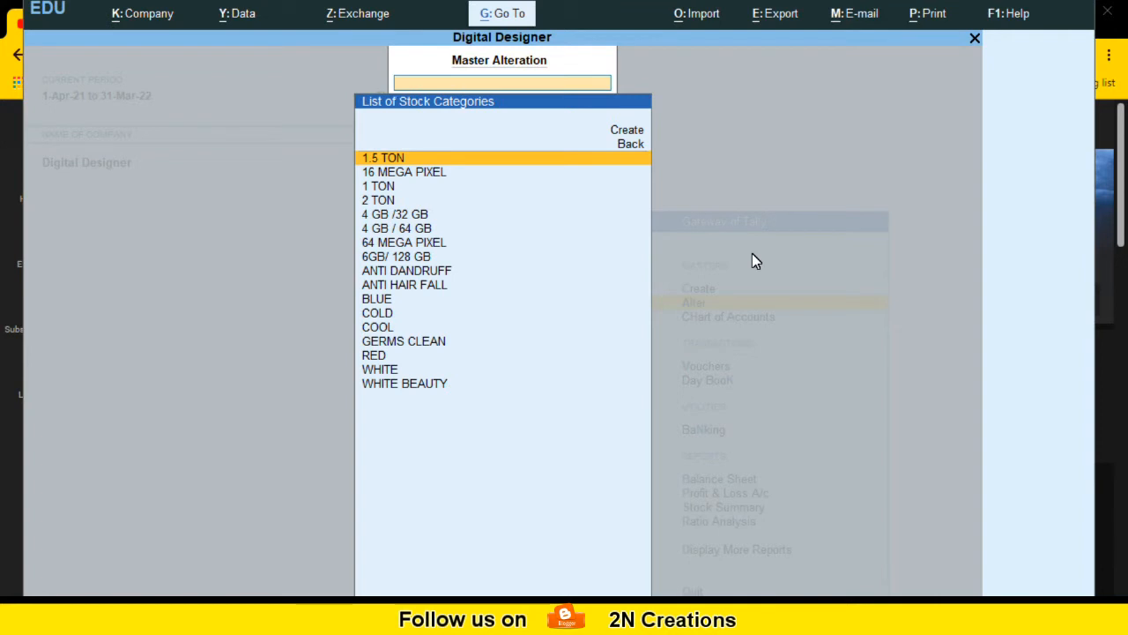
key(Down)
key(Down)
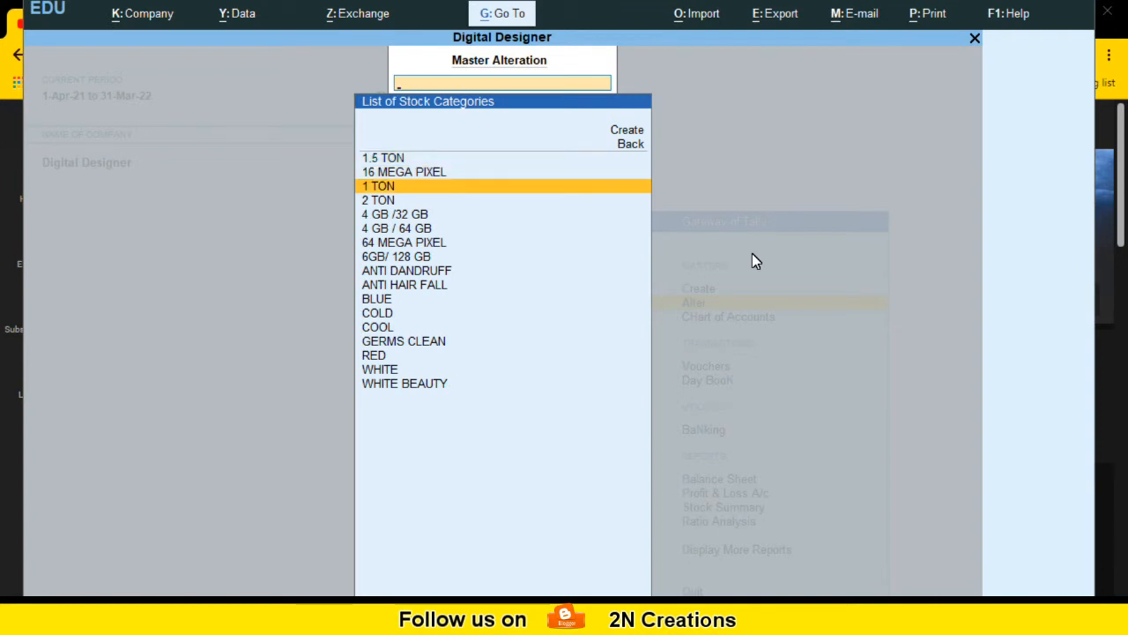
key(Down)
key(Down)
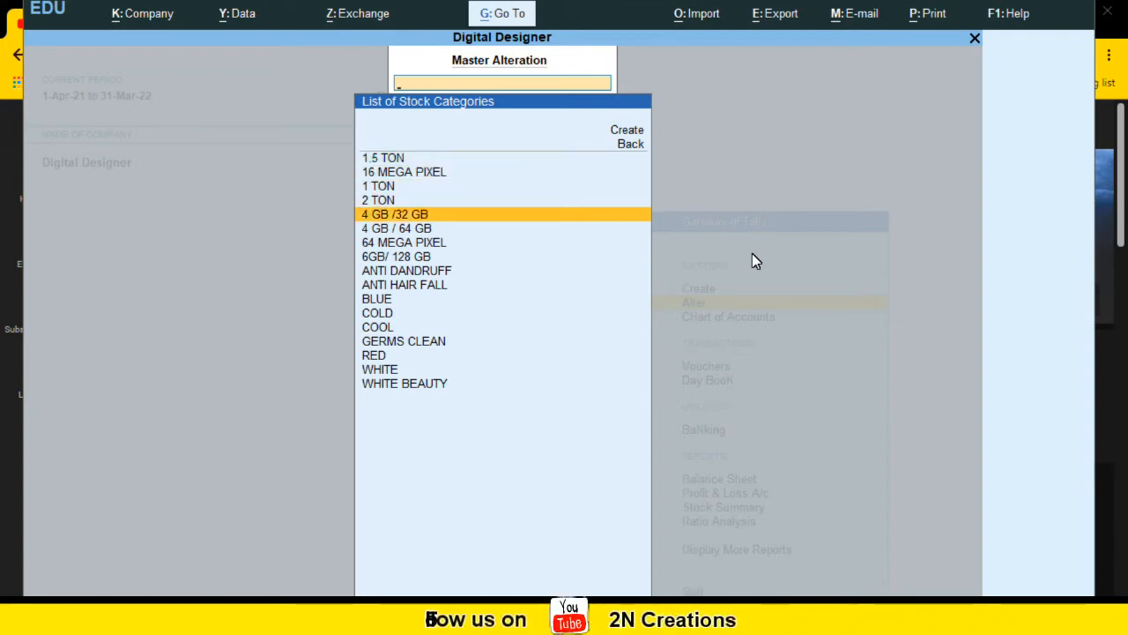
key(Down)
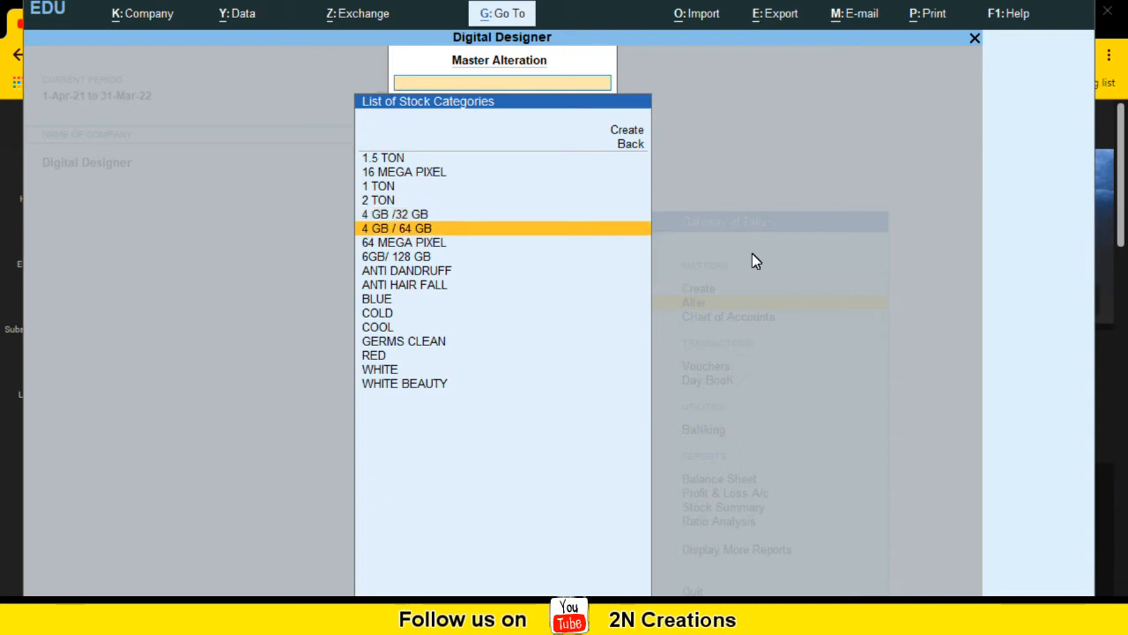
key(Down)
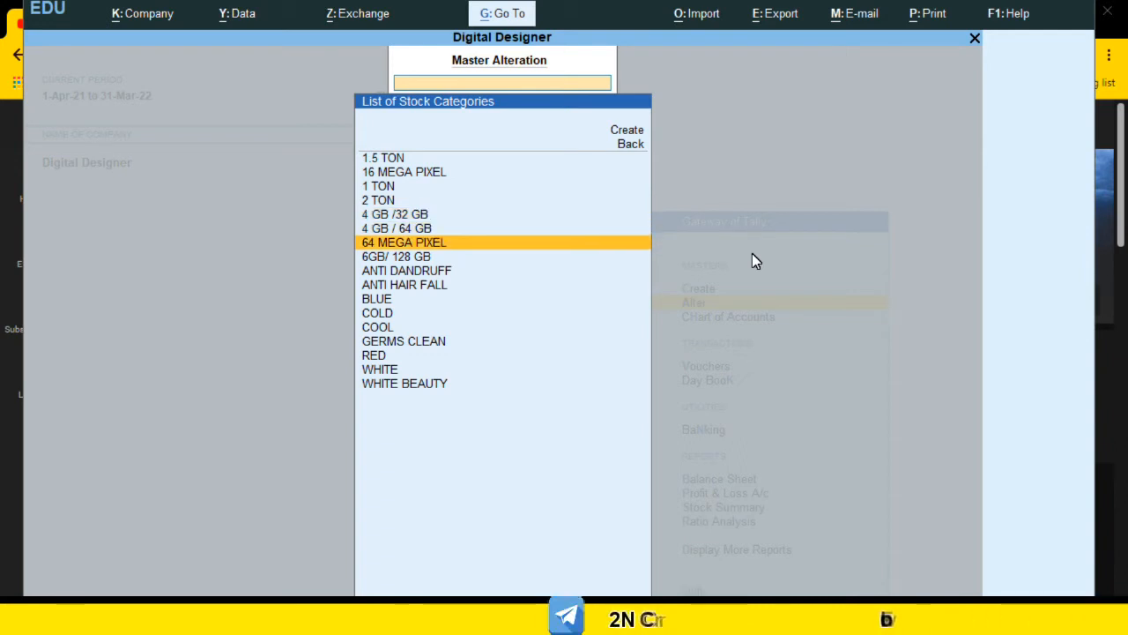
key(Down)
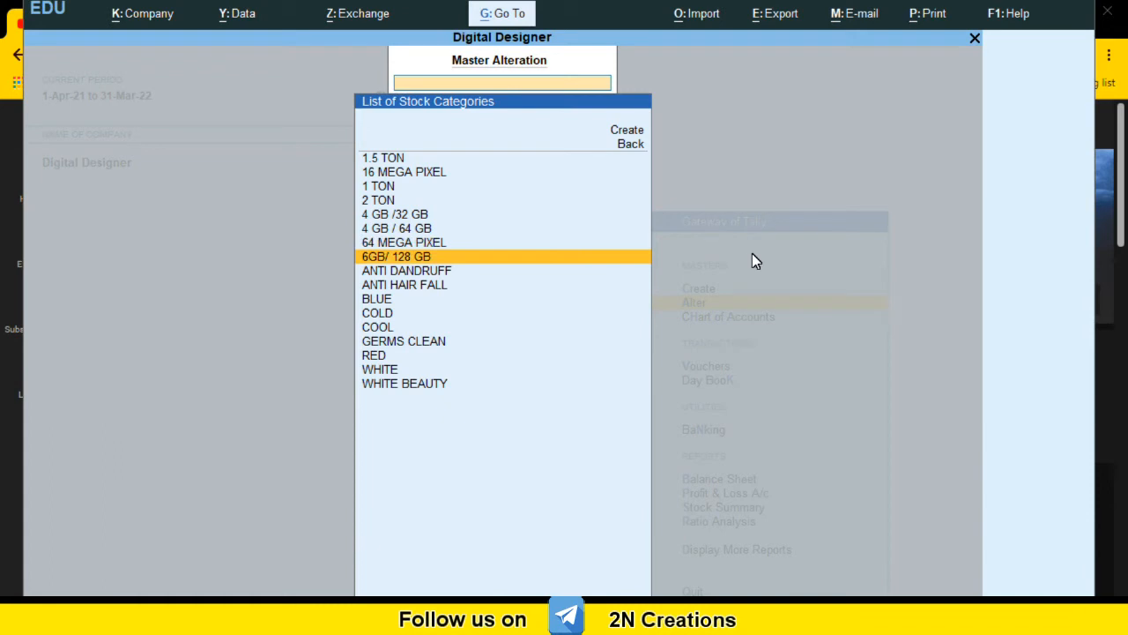
key(Down)
key(Down)
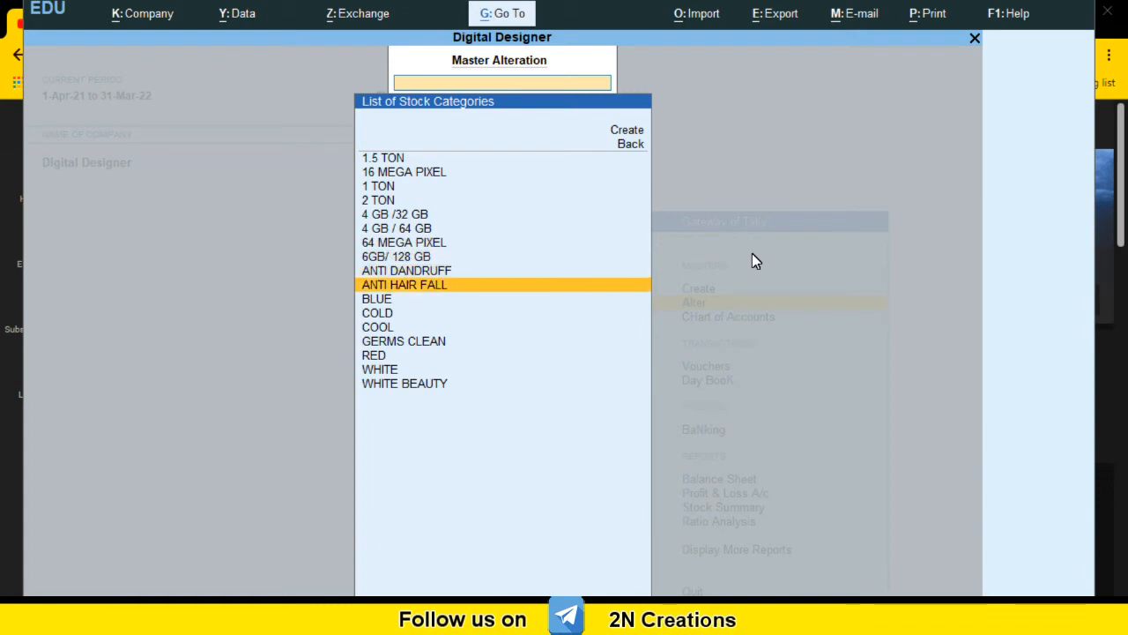
key(Down)
key(Down)
key(Down)
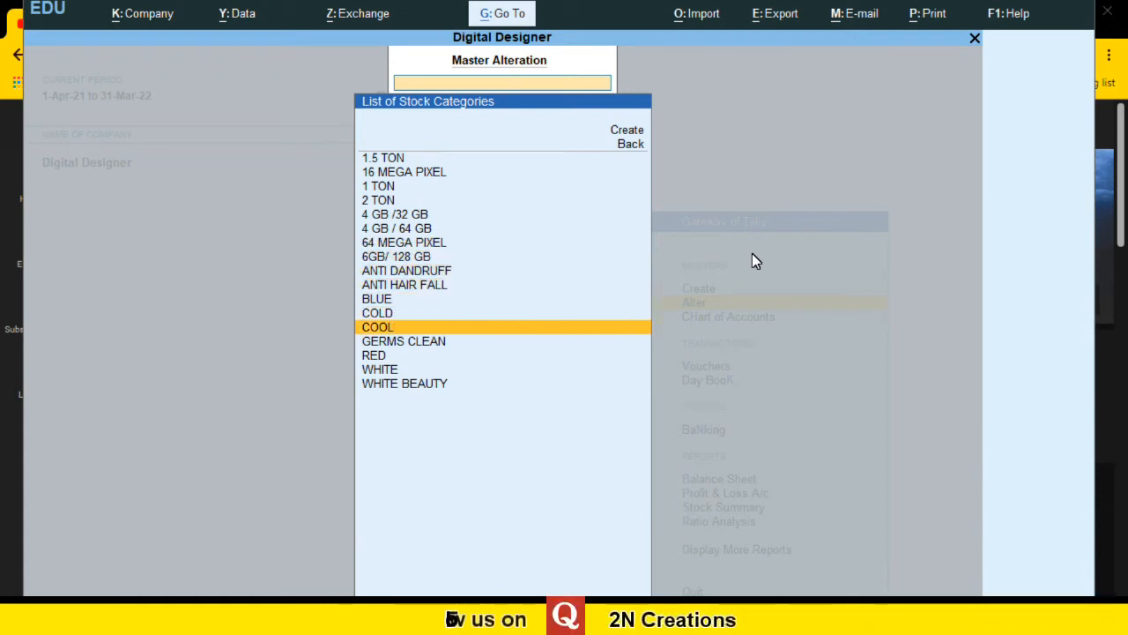
key(Up)
key(Down)
key(Down)
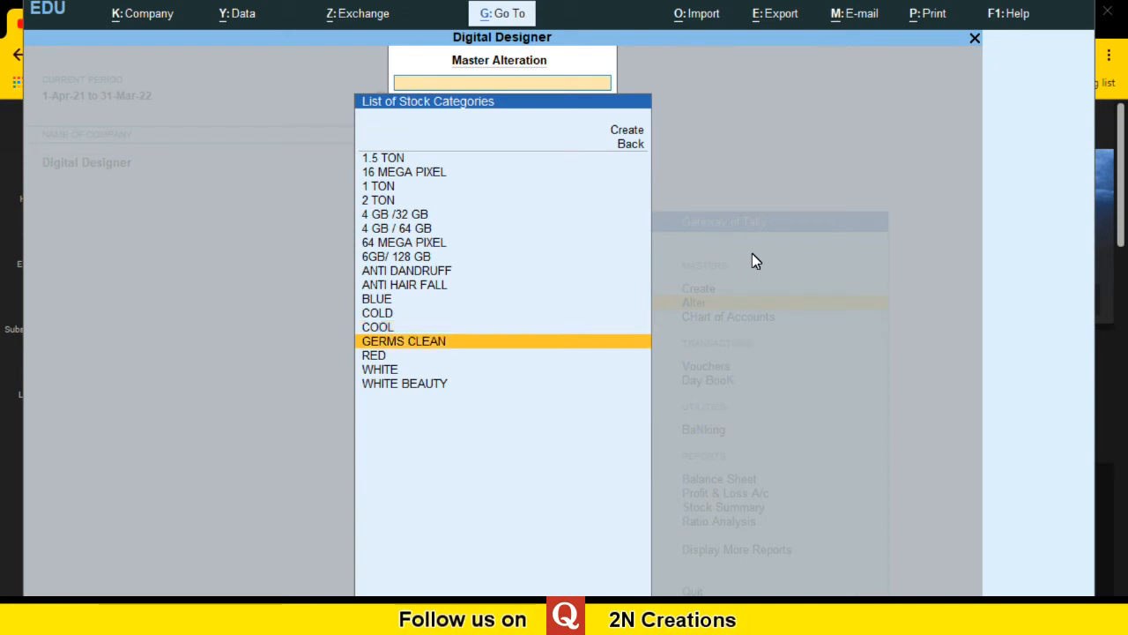
key(Down)
key(Down)
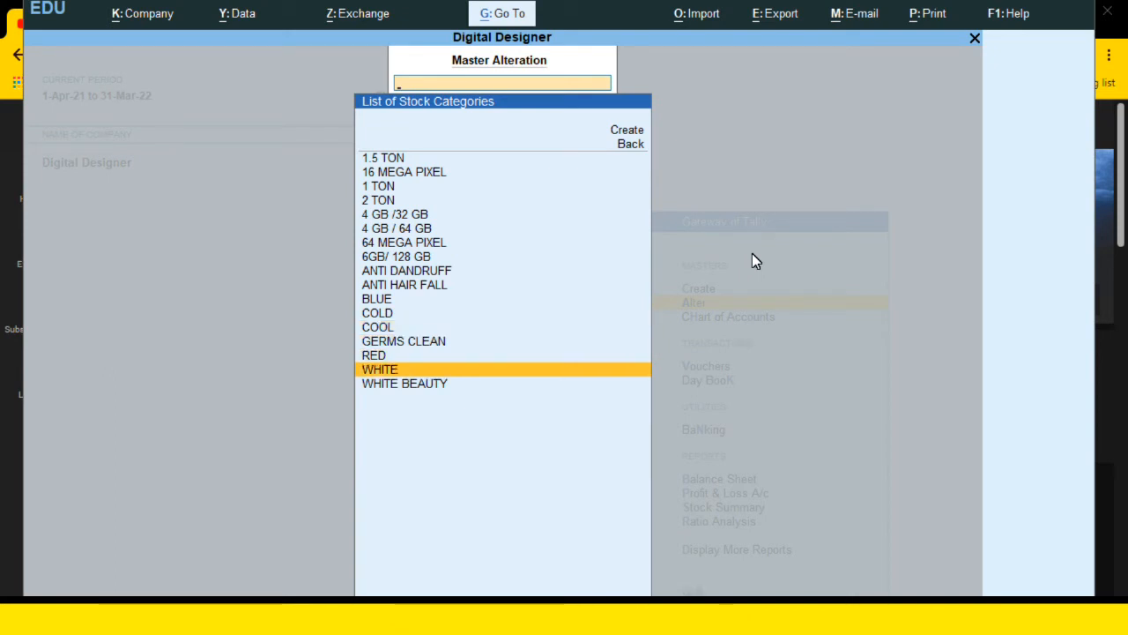
key(Down)
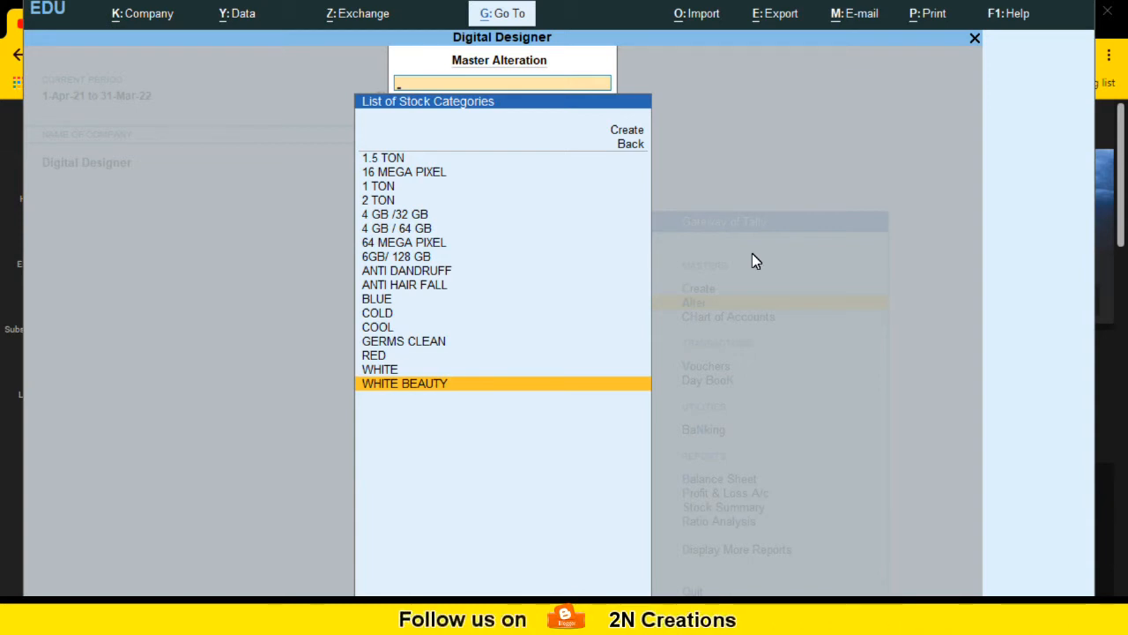
key(Up)
key(Up)
key(Up)
key(Up)
key(Up)
key(Up)
key(Up)
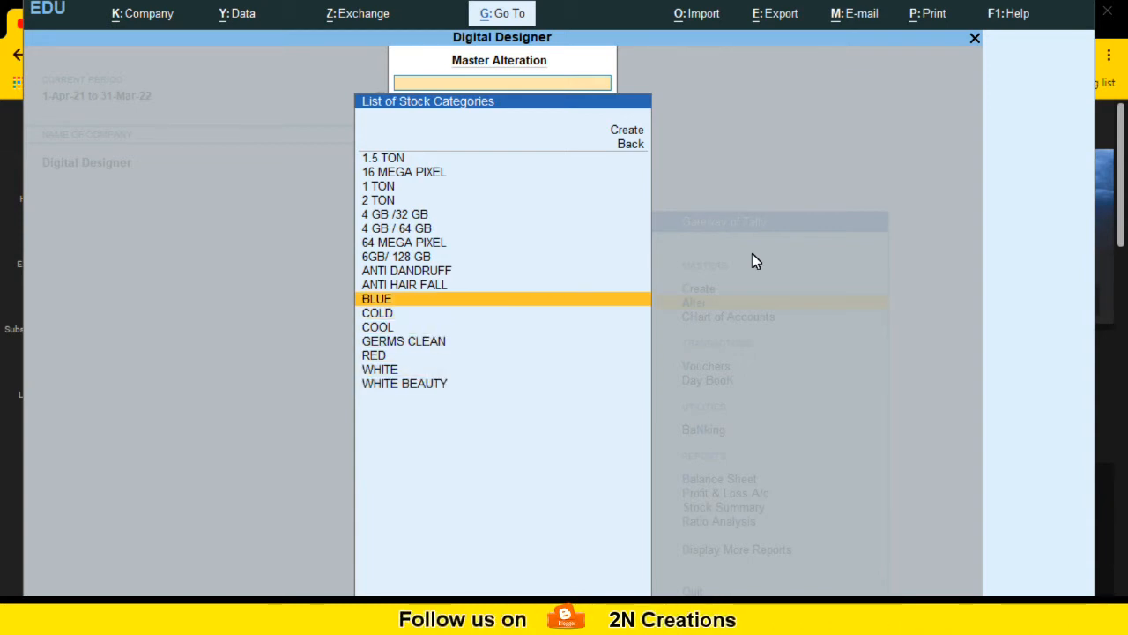
key(Up)
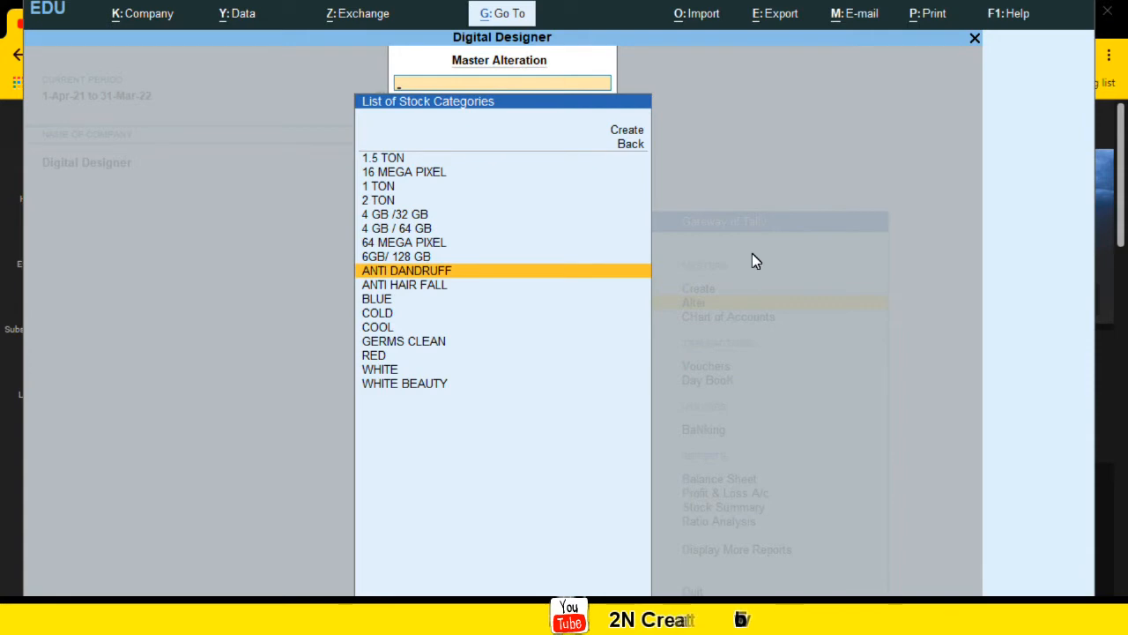
Step: Open the ANTI DANDRUFF category for alteration, re-enter its name as ANTI DANDRUFF under Primary, and accept it
key(Return)
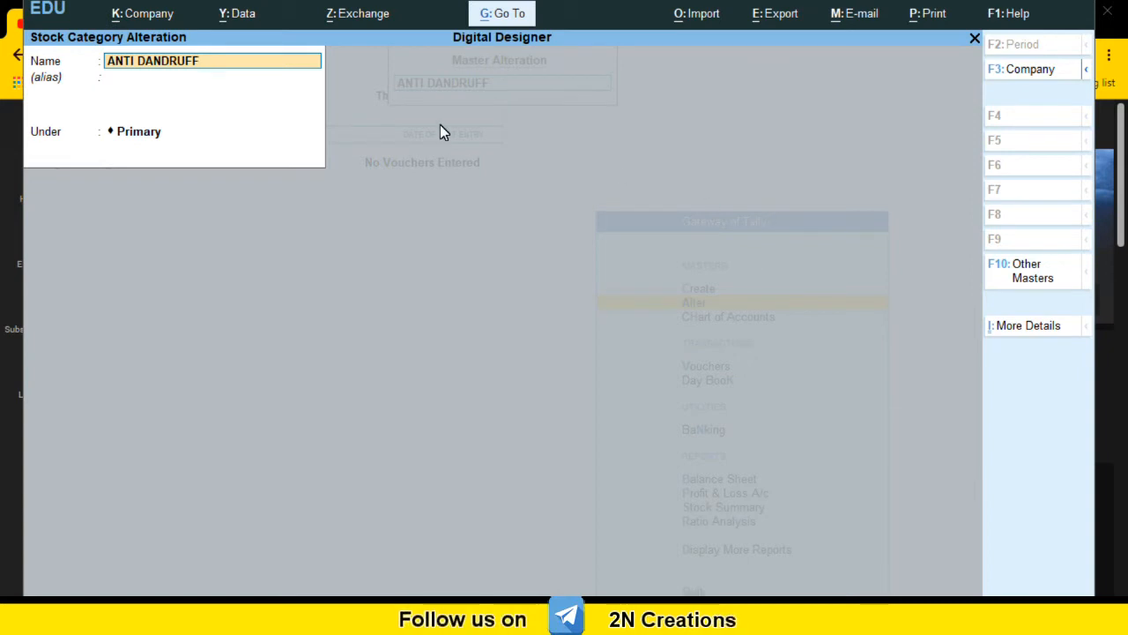
key(BackSpace)
key(BackSpace)
key(BackSpace)
key(BackSpace)
key(BackSpace)
key(BackSpace)
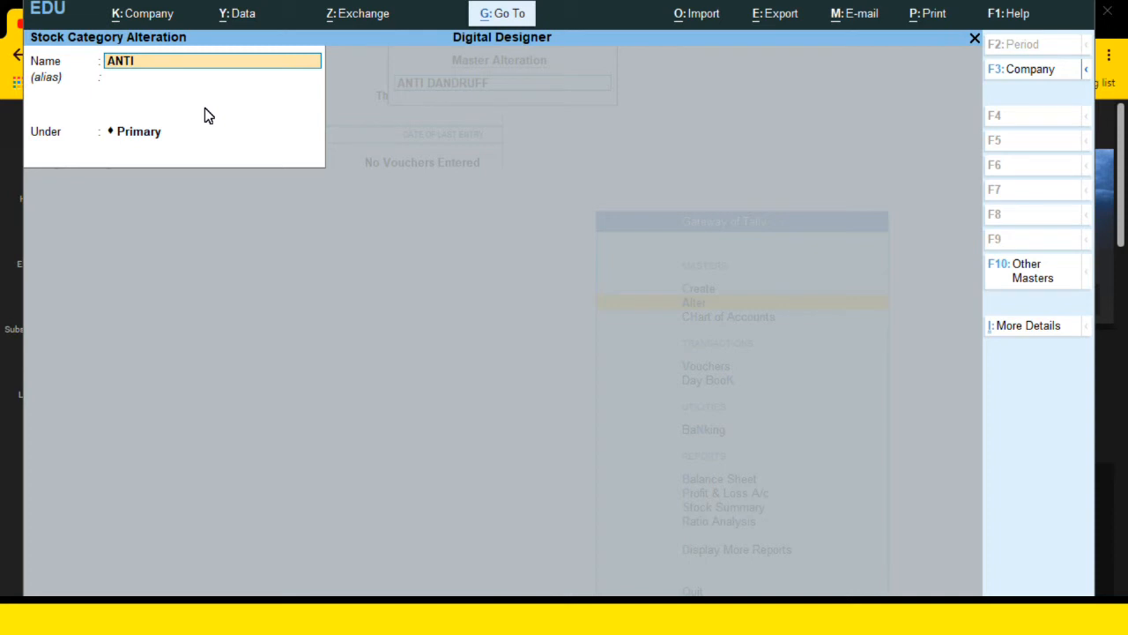
text(D)
key(BackSpace)
text(DANDRUFF)
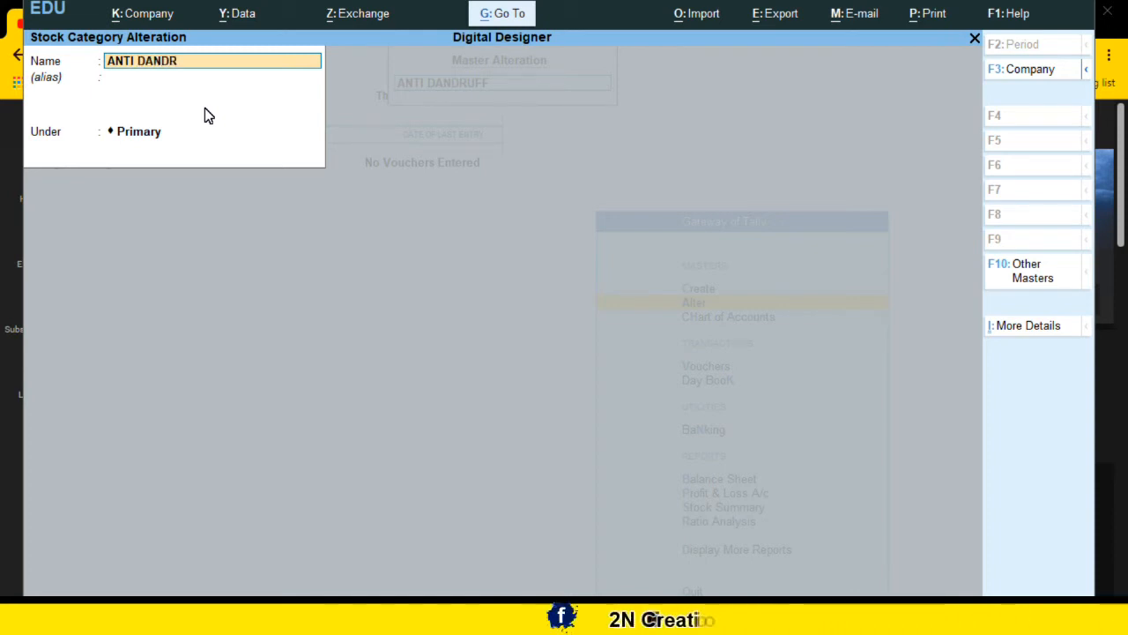
key(Return)
key(Return)
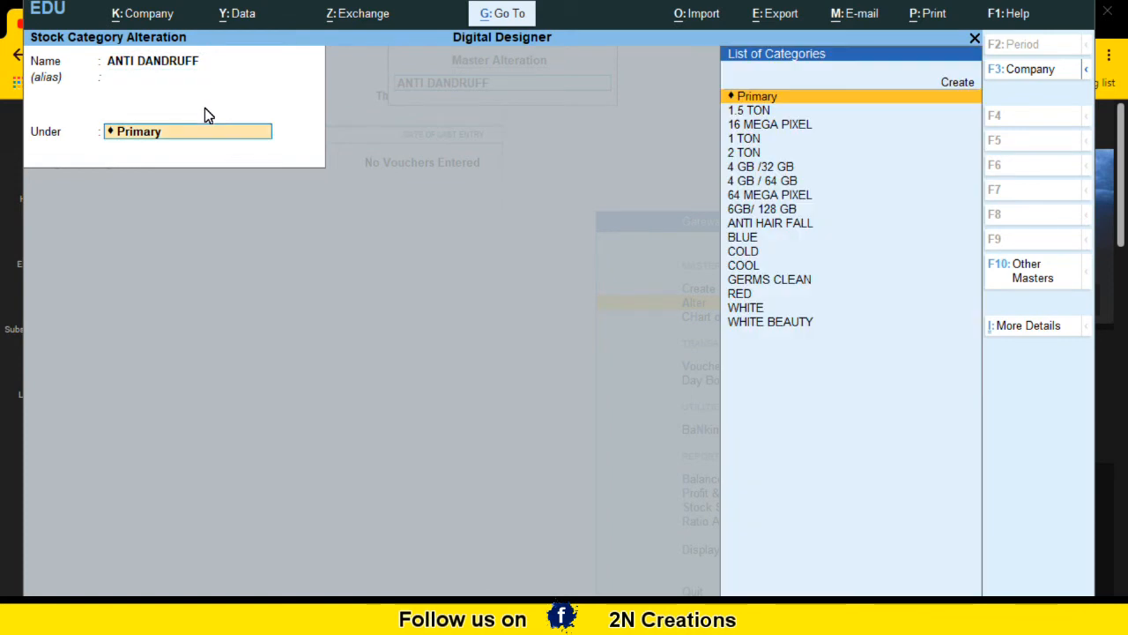
key(Return)
key(Return)
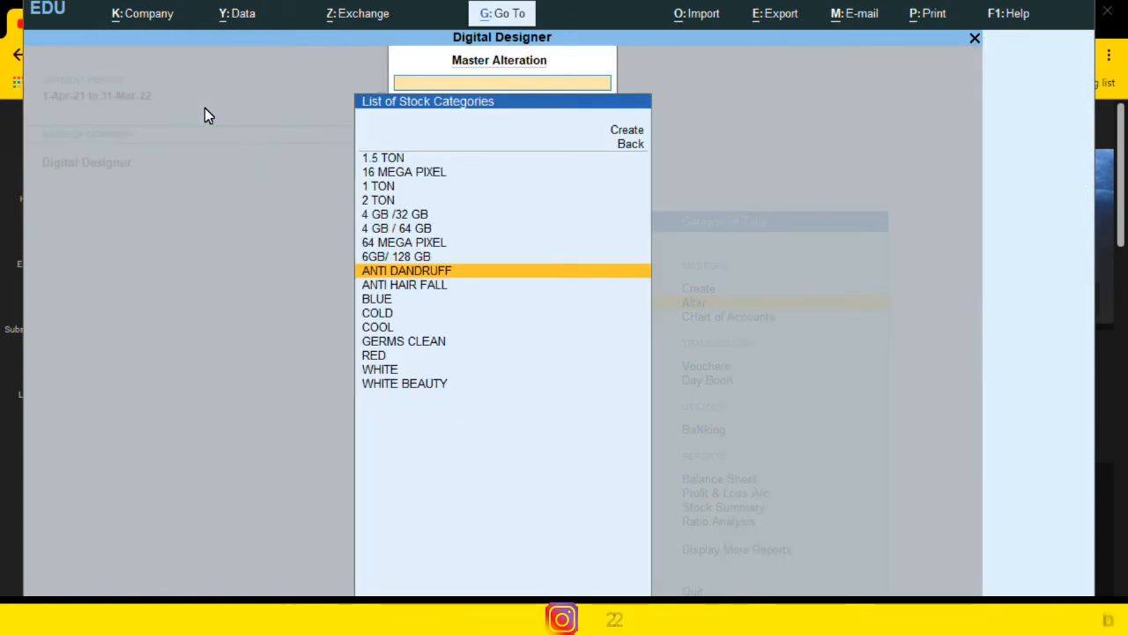
key(Escape)
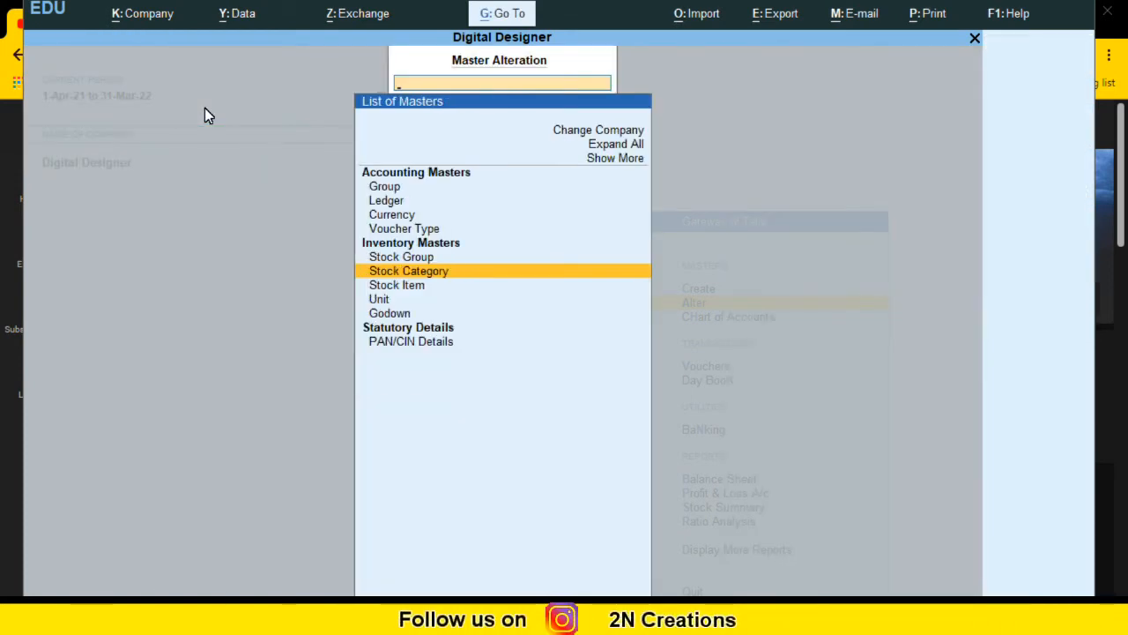
key(Escape)
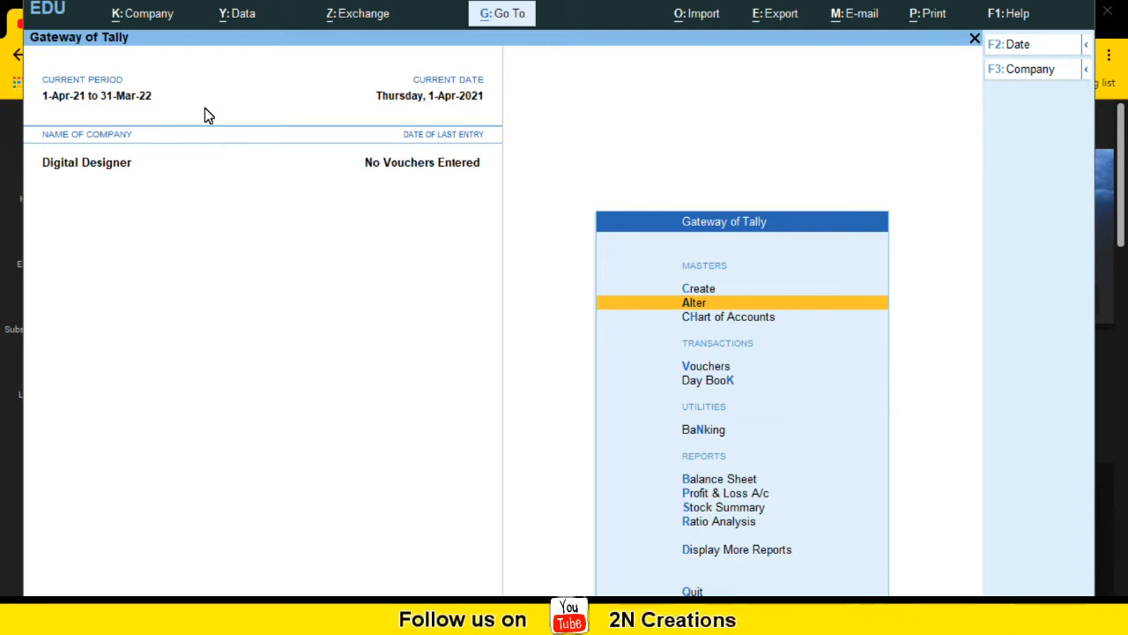
key(Up)
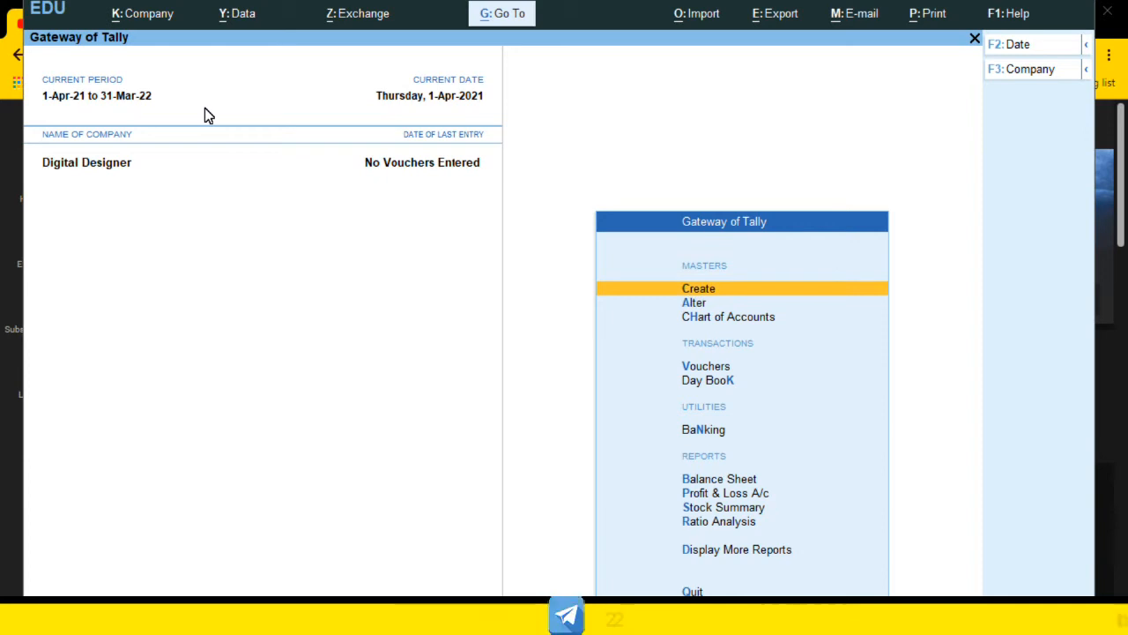
key(Return)
key(Down)
key(Down)
key(Down)
key(Down)
key(Down)
key(Down)
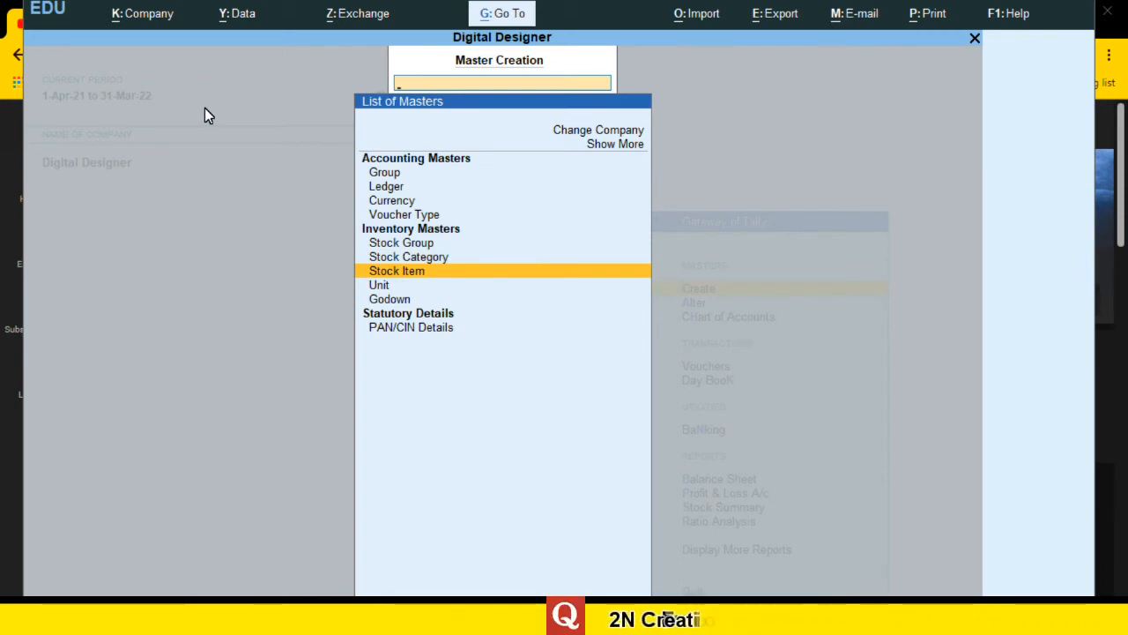
key(Return)
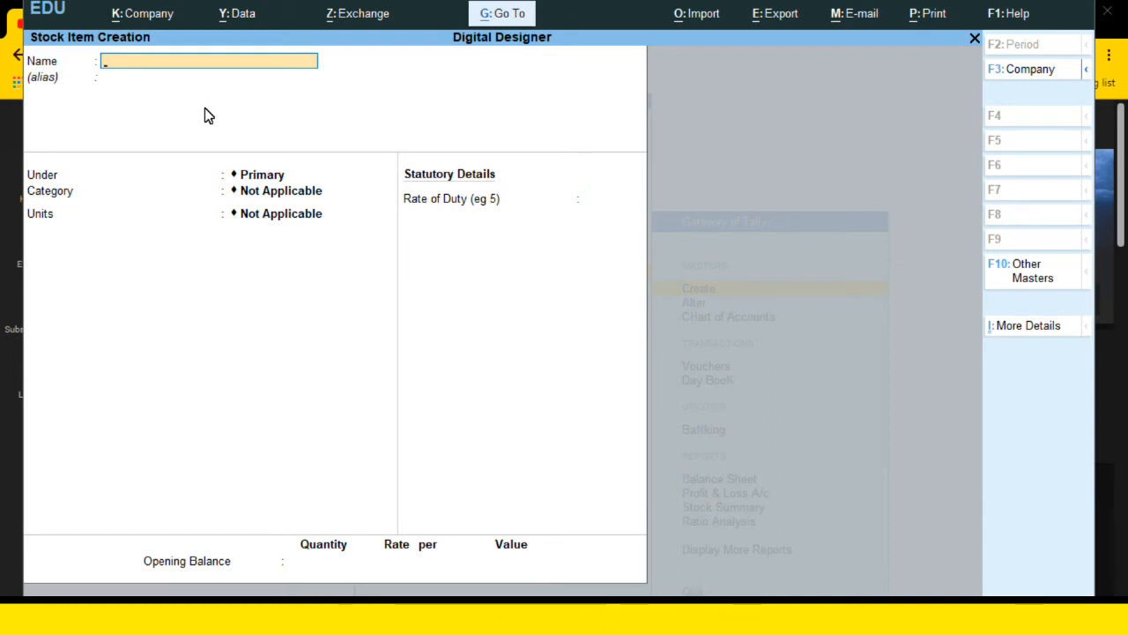
text(NOKIA)
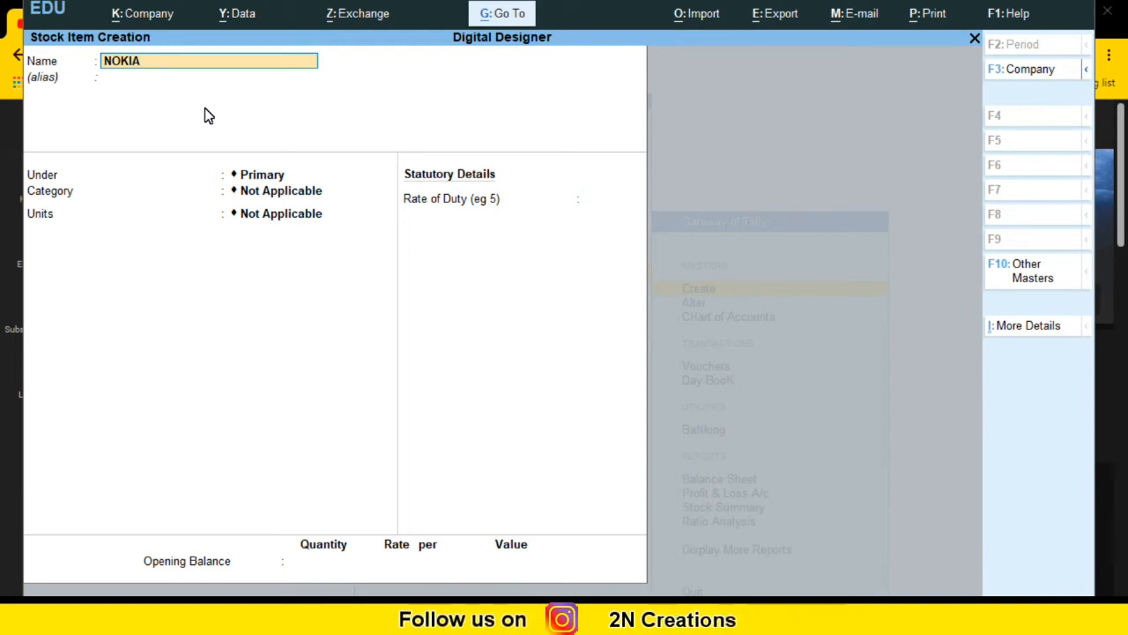
key(Return)
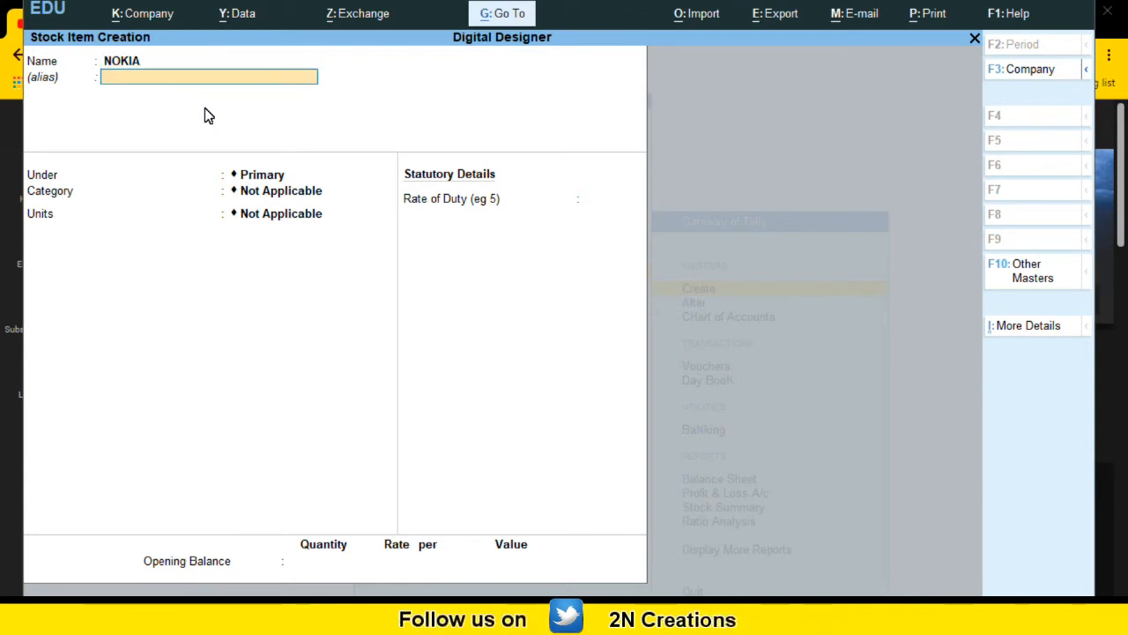
key(Return)
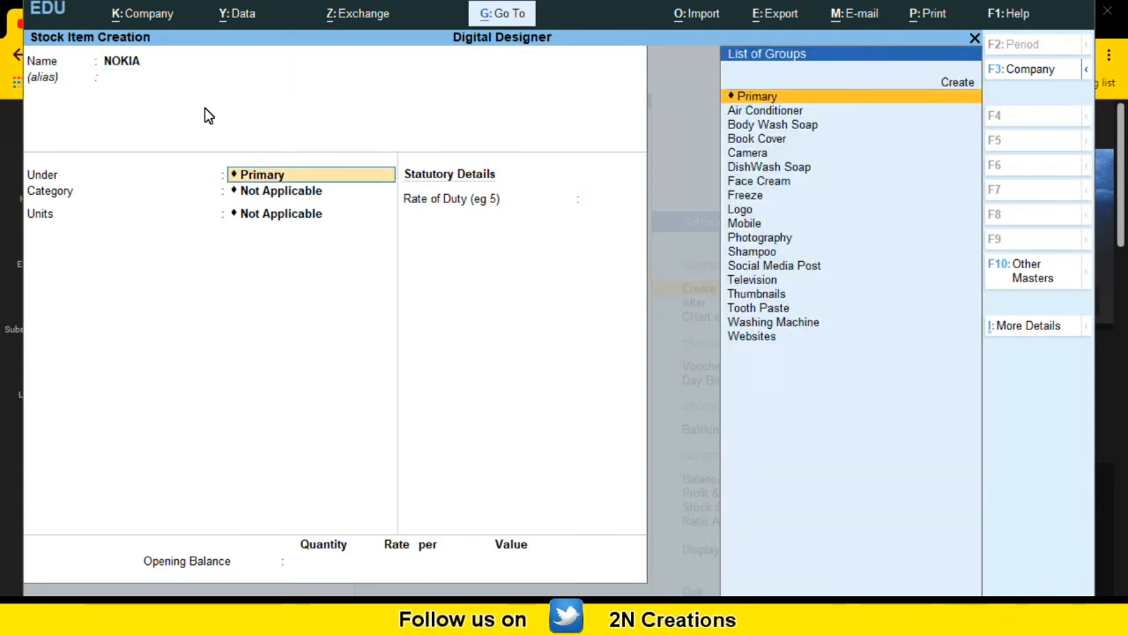
key(Down)
key(Down)
key(Down)
key(Down)
key(Down)
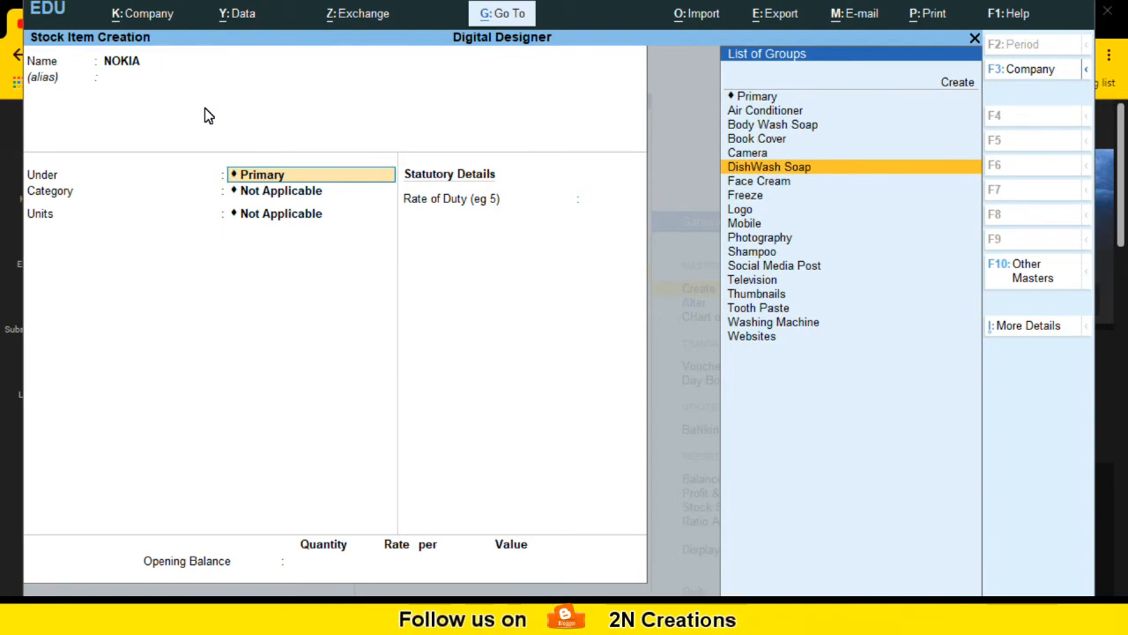
key(Down)
key(Up)
key(Up)
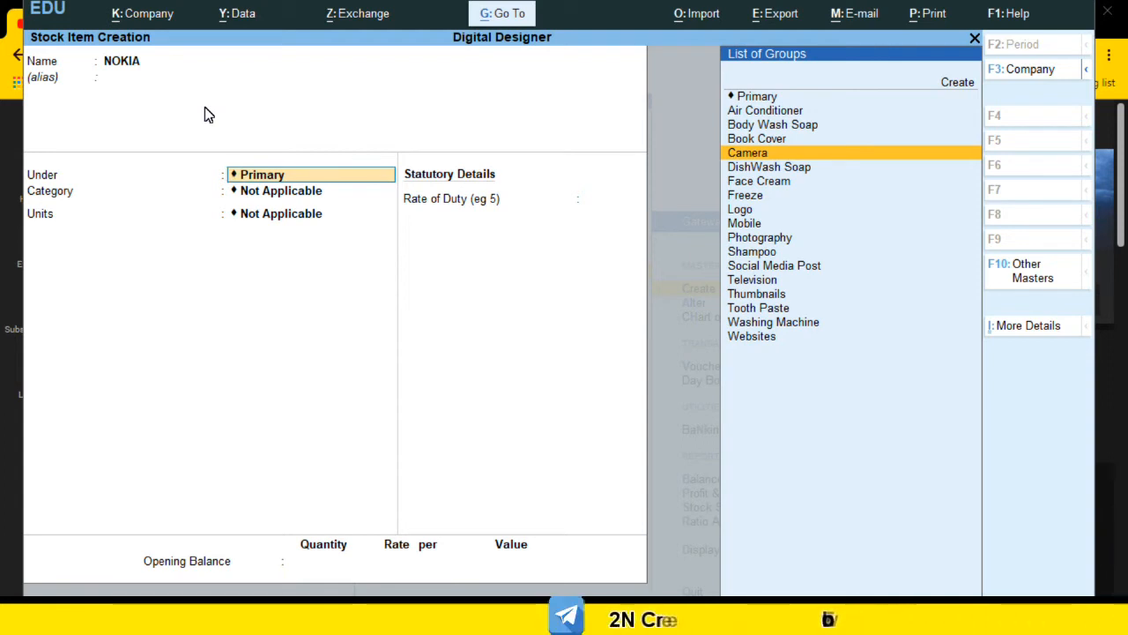
key(Down)
key(Down)
key(Down)
key(Up)
key(Up)
key(Up)
key(Down)
key(Down)
key(Down)
key(Down)
key(Down)
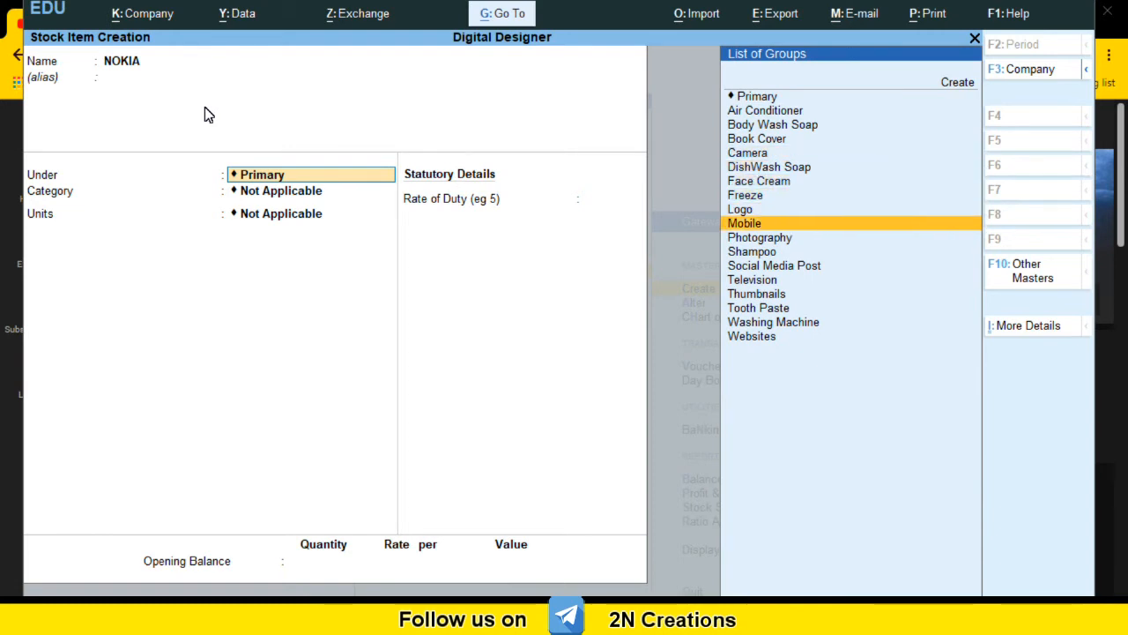
key(Return)
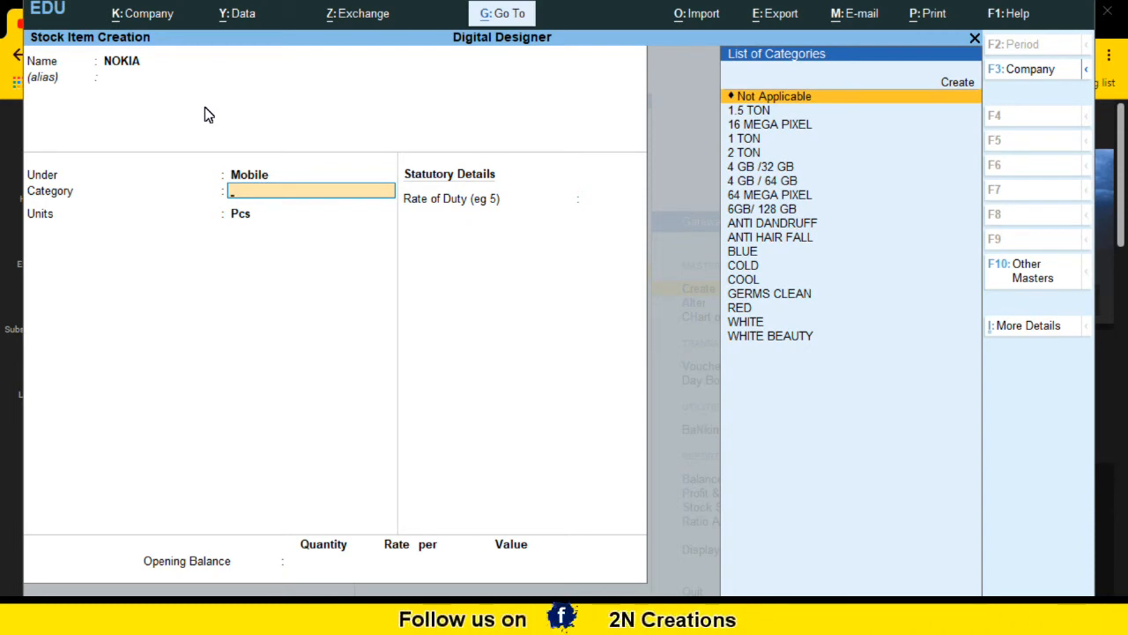
key(Escape)
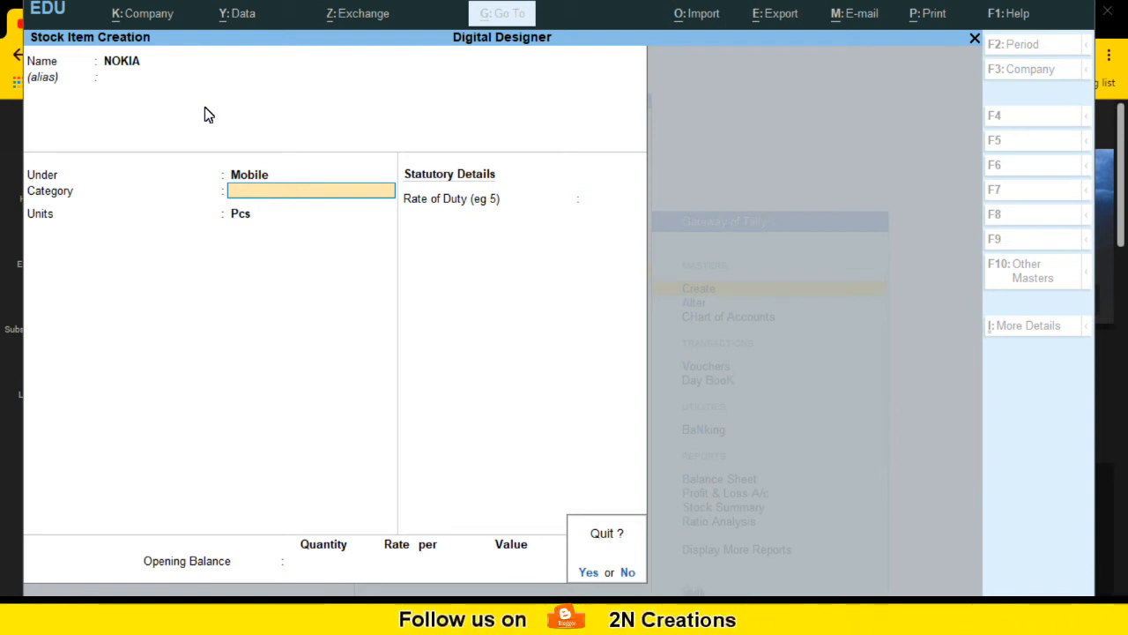
key(y)
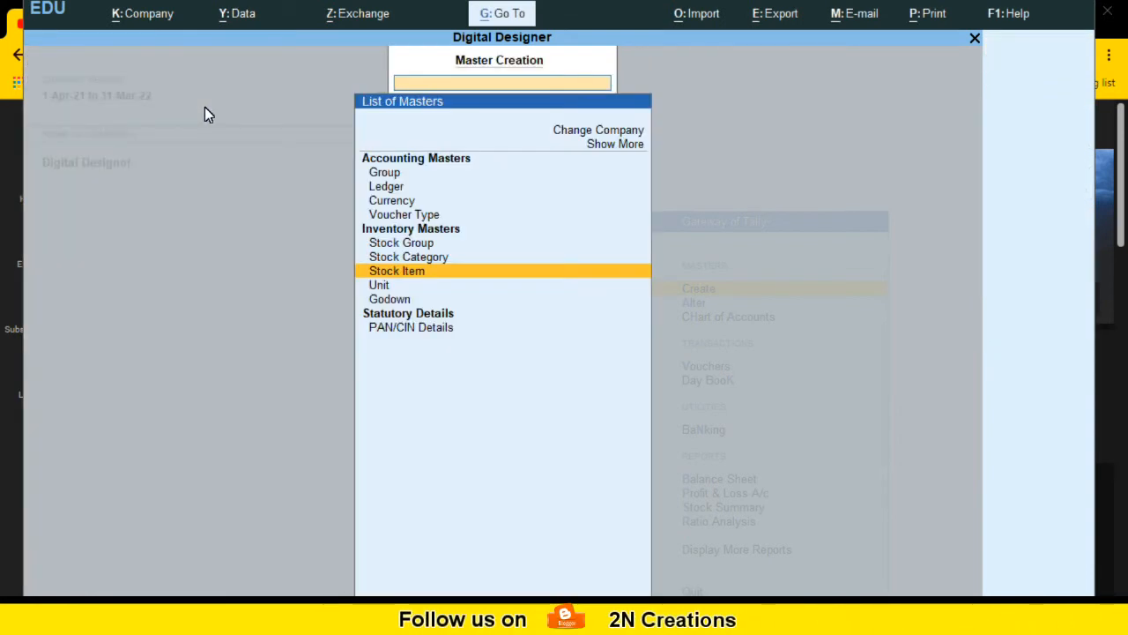
Step: Reopen stock item creation and switch off the use of stock categories for stock items in its configuration
key(Return)
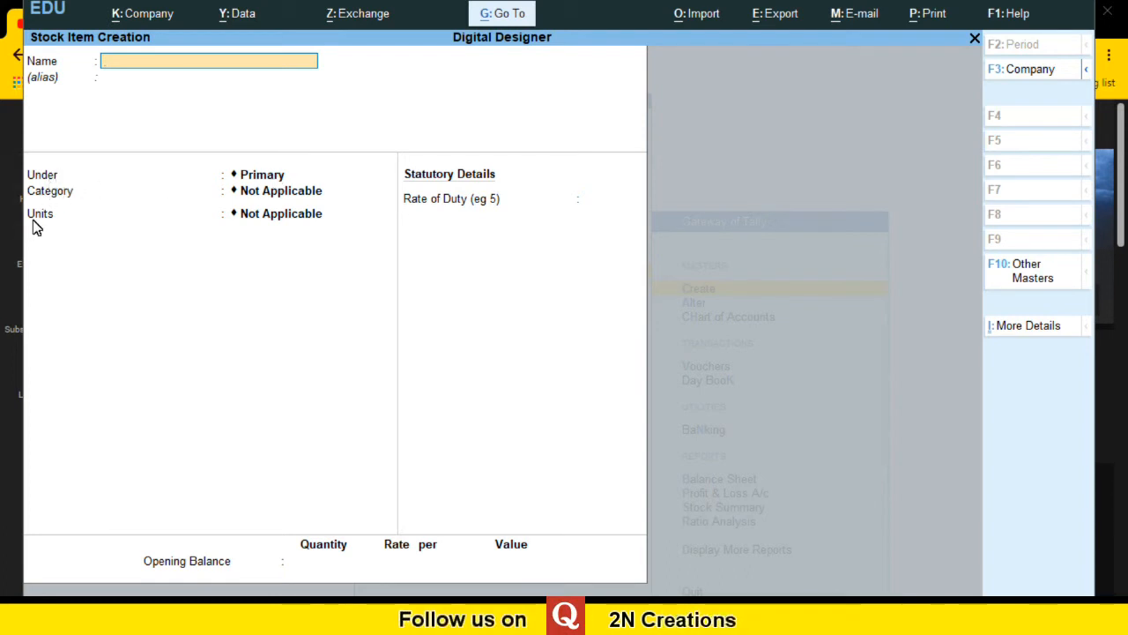
click(70, 200)
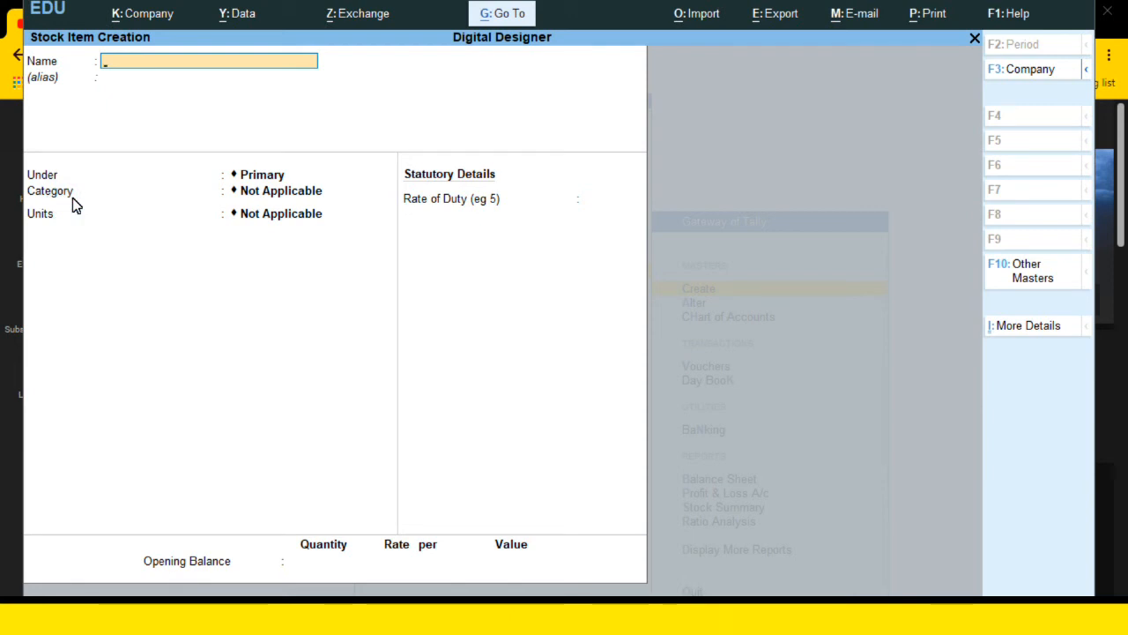
key(F12)
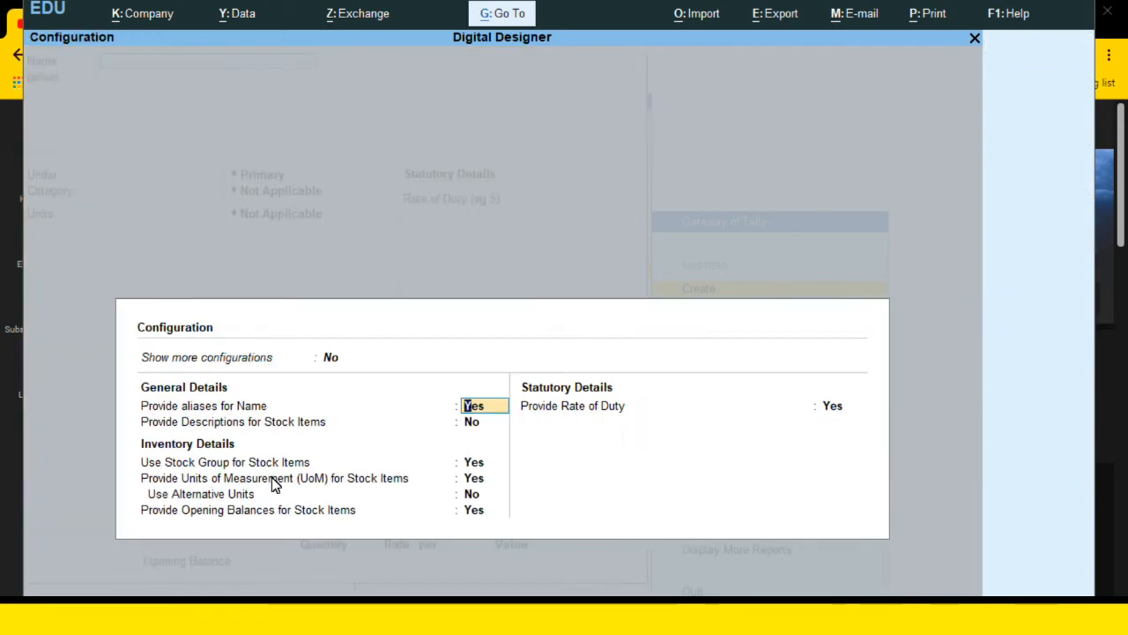
click(326, 358)
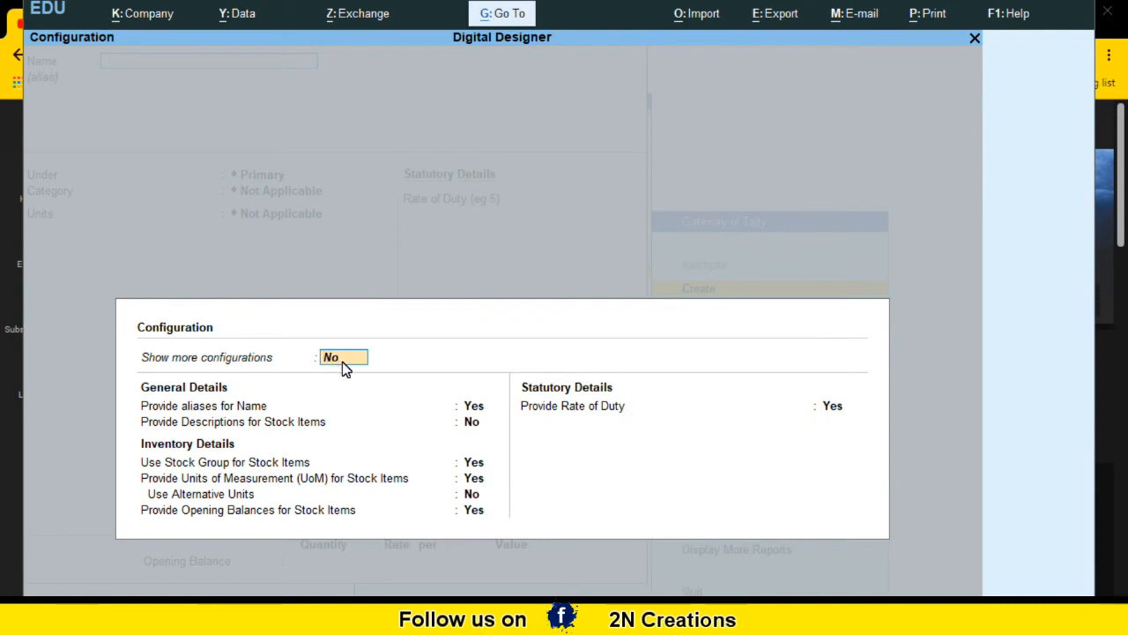
text(Y)
key(Return)
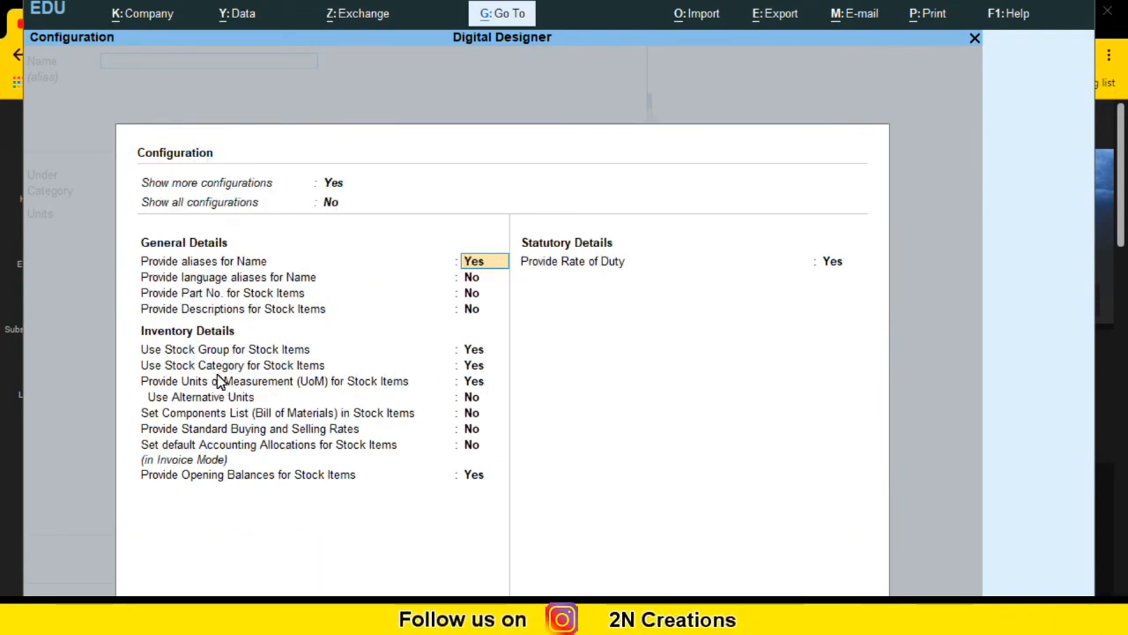
click(250, 367)
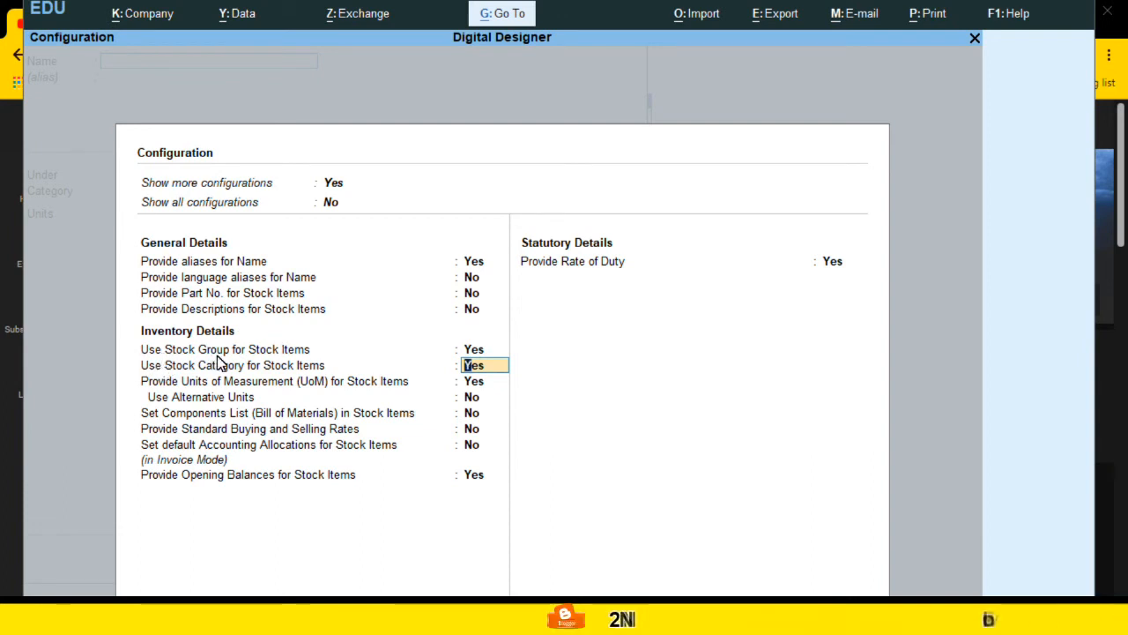
click(474, 350)
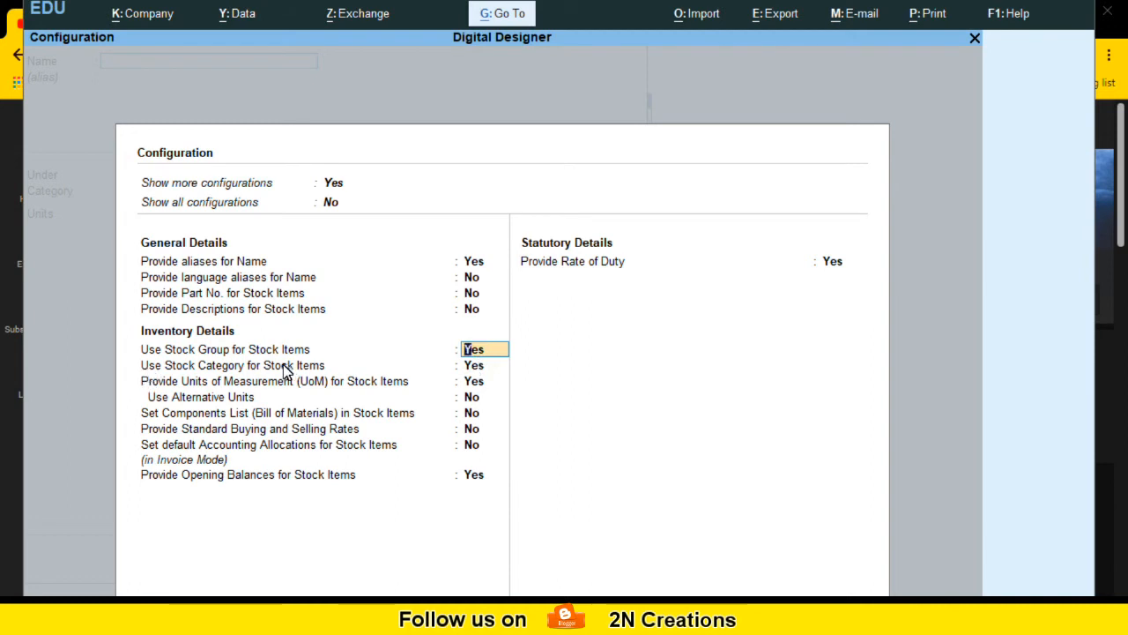
click(473, 365)
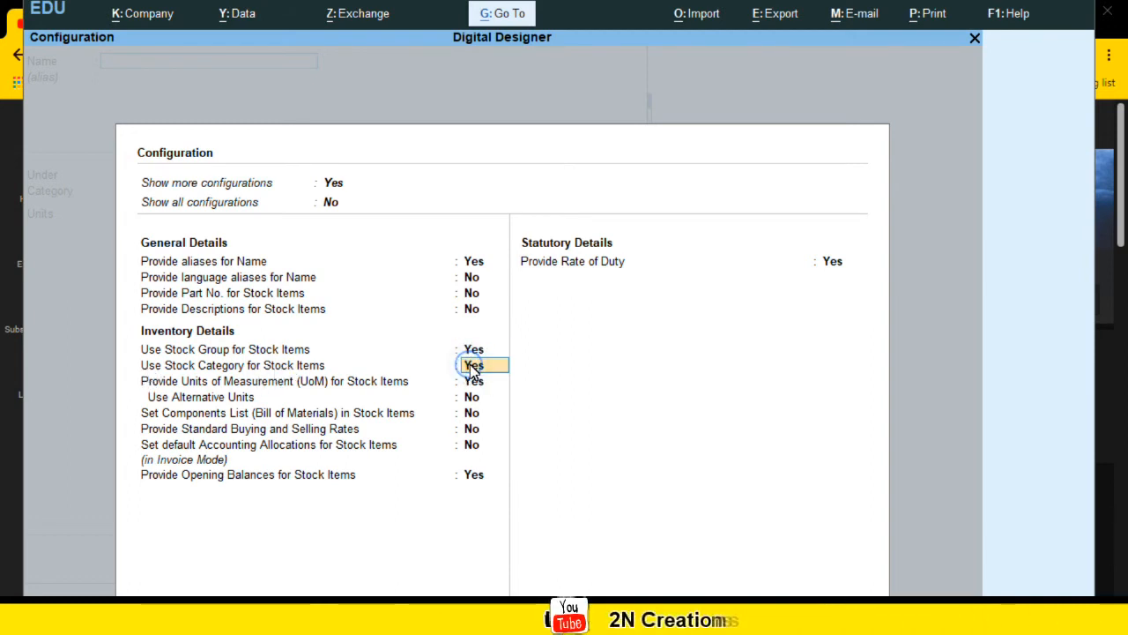
text(n)
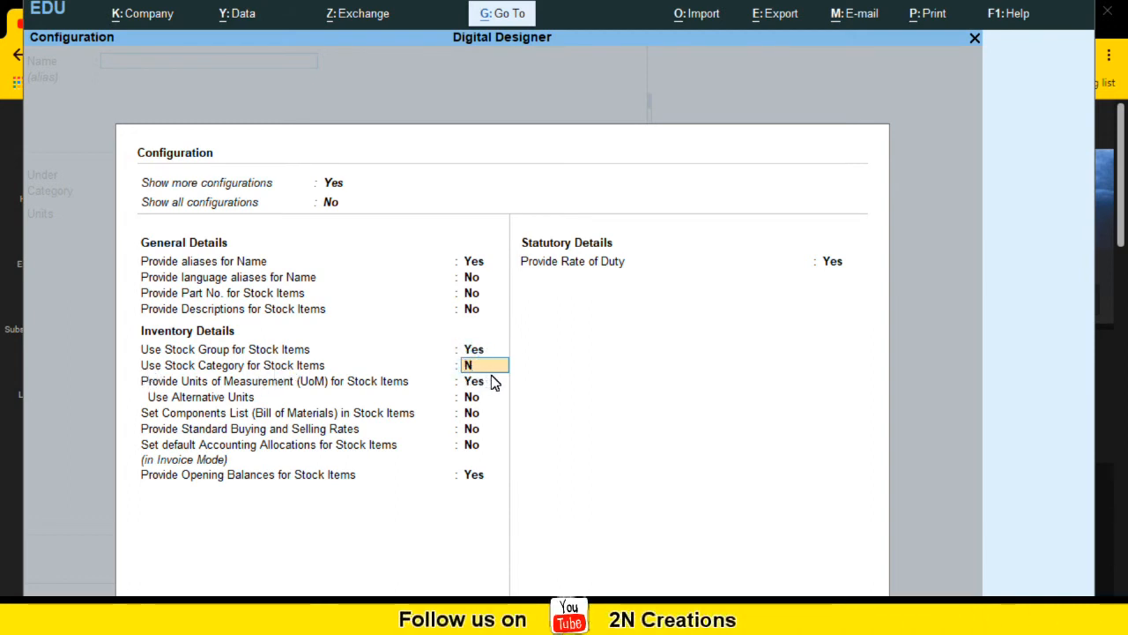
key(Return)
key(Return)
key(Return)
key(Return)
key(Return)
key(Return)
key(Return)
key(Return)
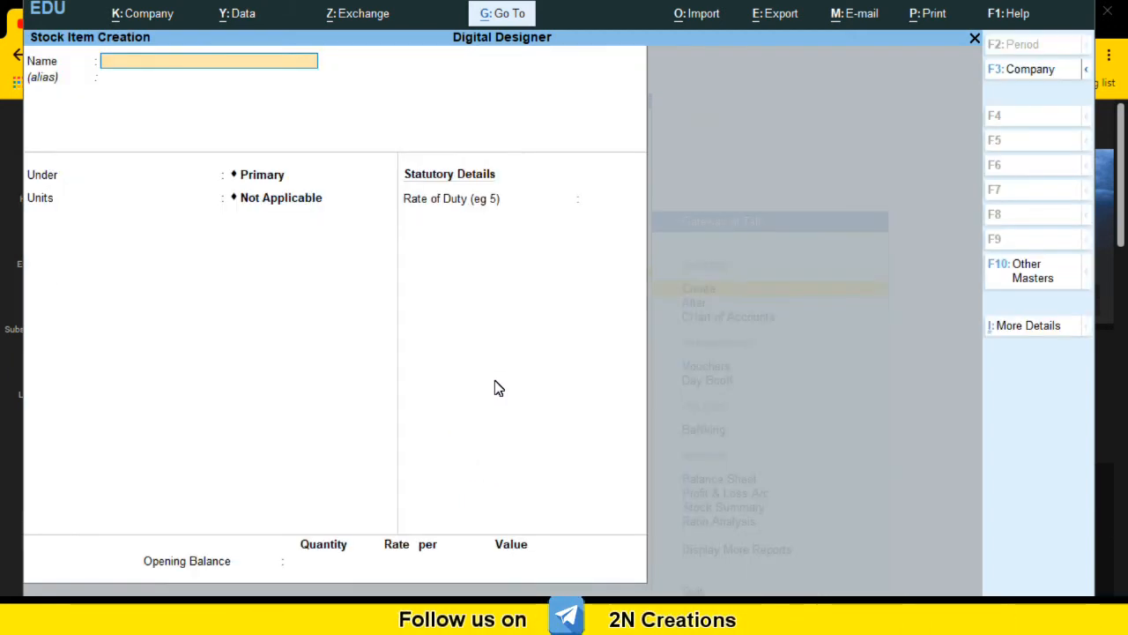
Step: Switch the use of stock categories for stock items back on in the stock item configuration
click(78, 182)
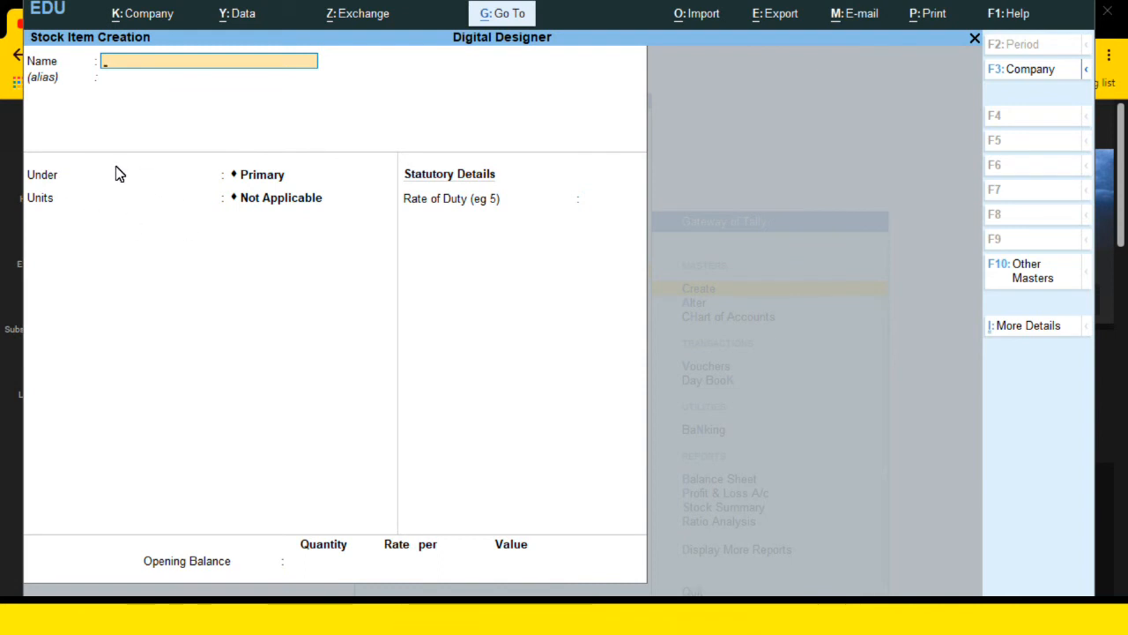
key(F12)
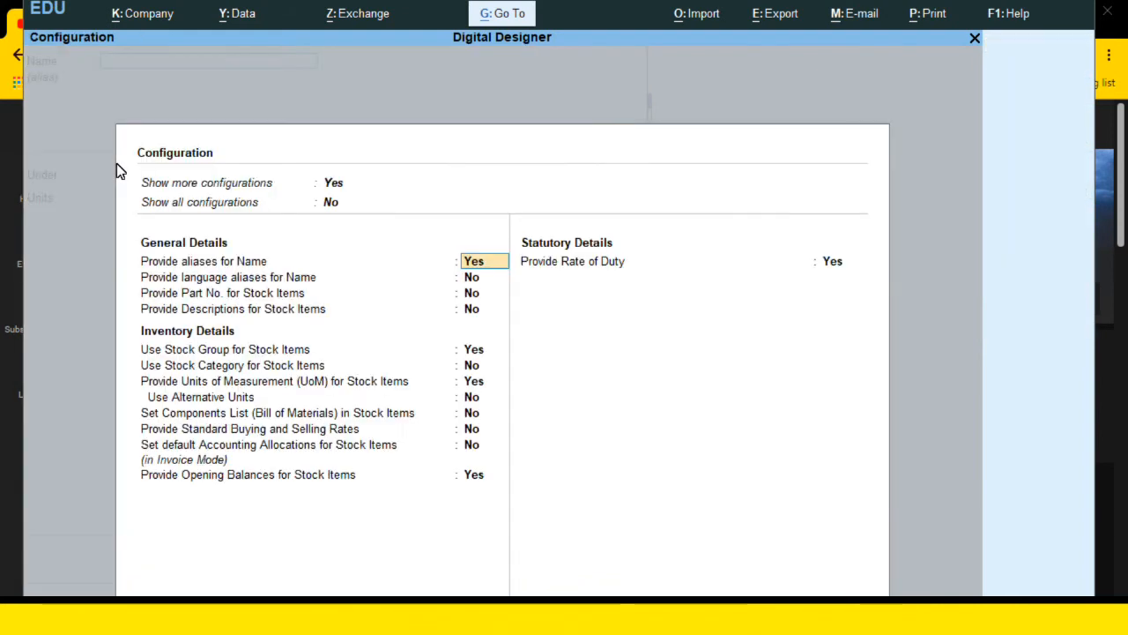
click(333, 185)
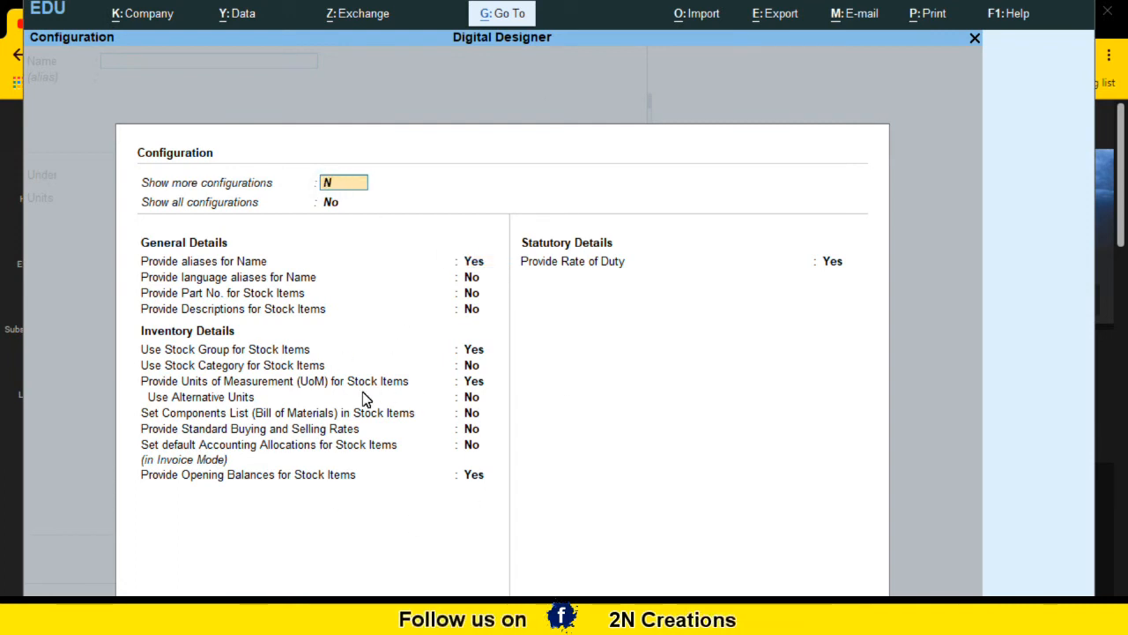
key(Return)
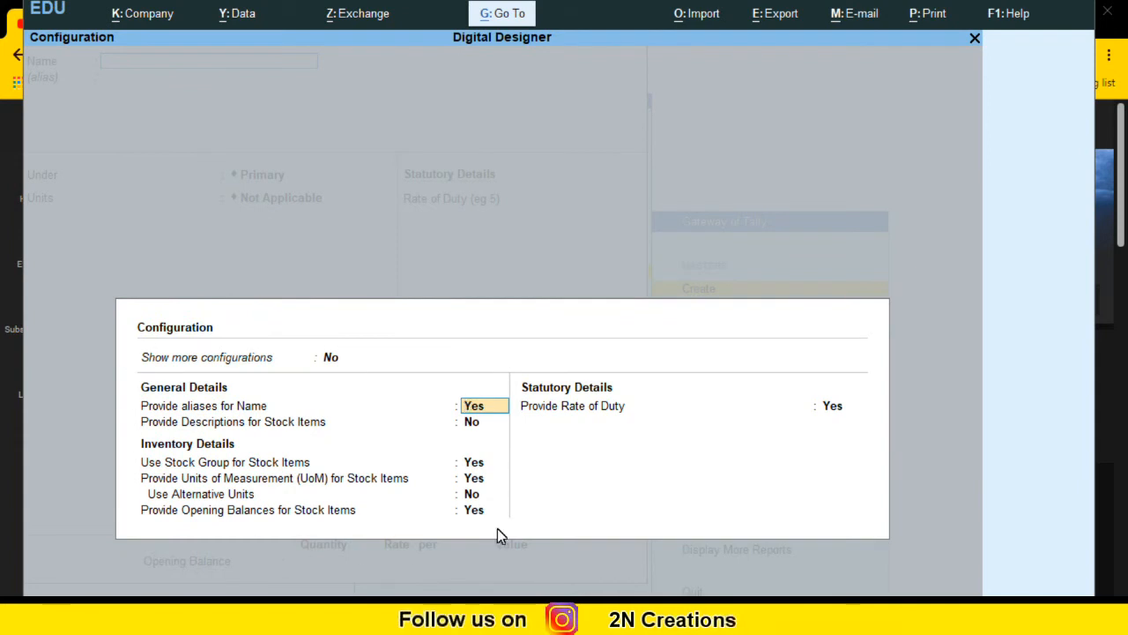
click(335, 363)
text(y)
key(Return)
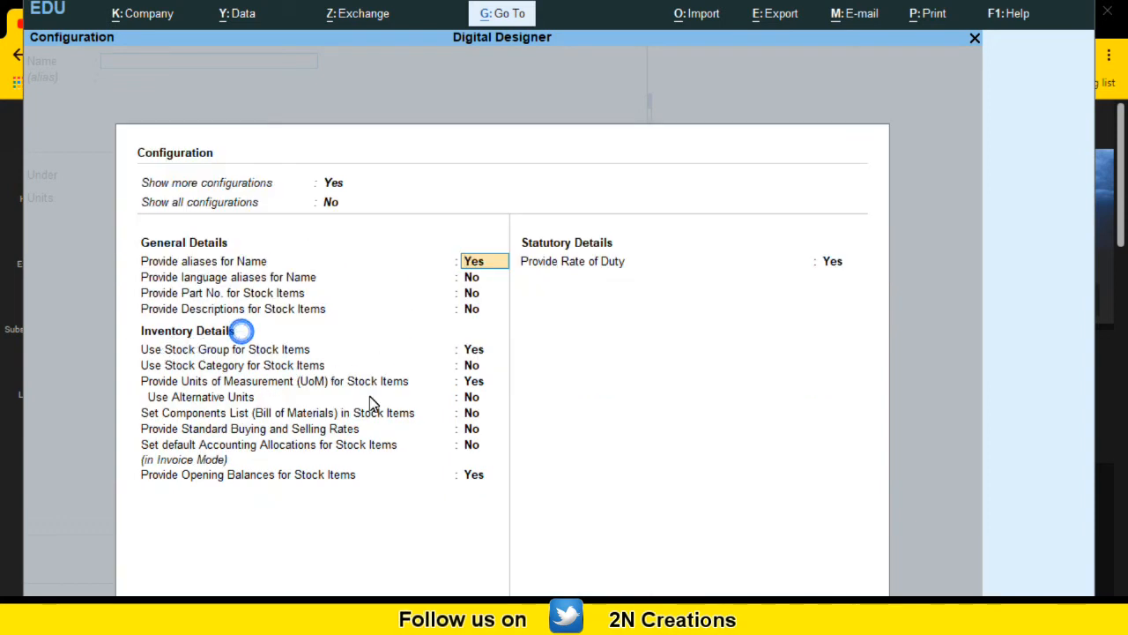
click(176, 368)
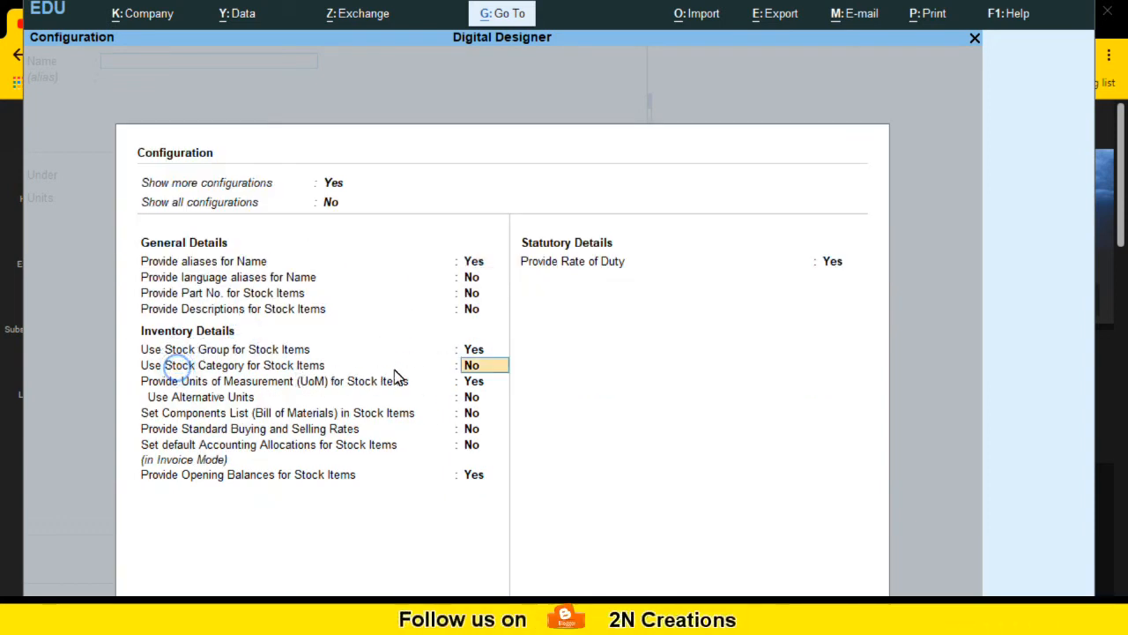
text(y)
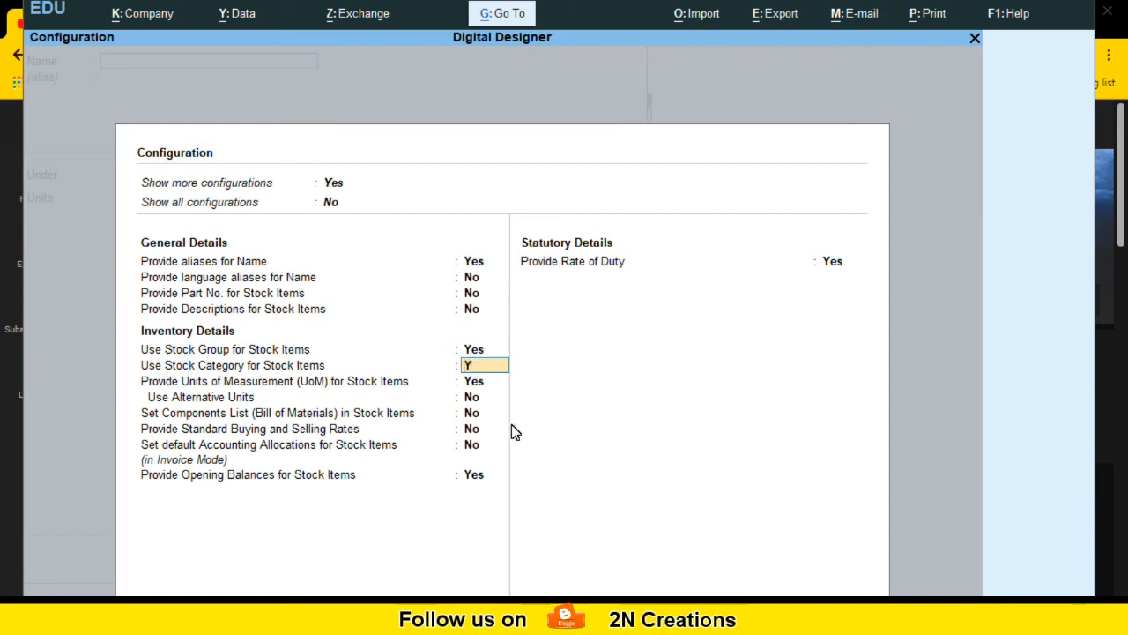
key(Return)
key(Return)
key(Return)
key(Return)
key(Return)
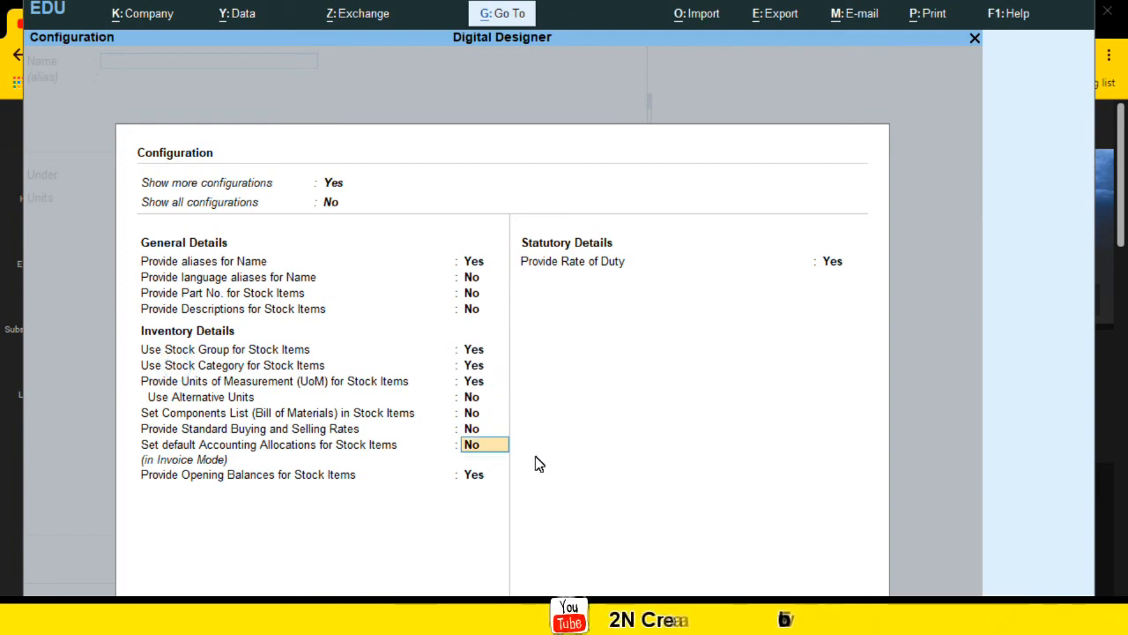
key(Return)
key(Return)
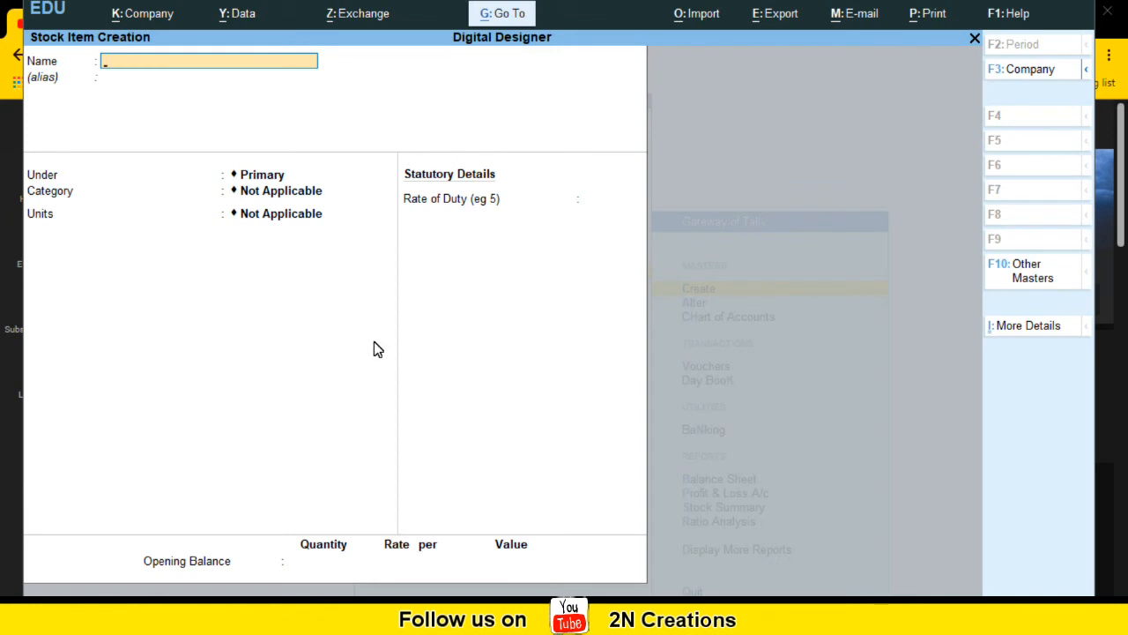
Step: Start a new stock item named NOKIA, leaving the alias empty
click(94, 191)
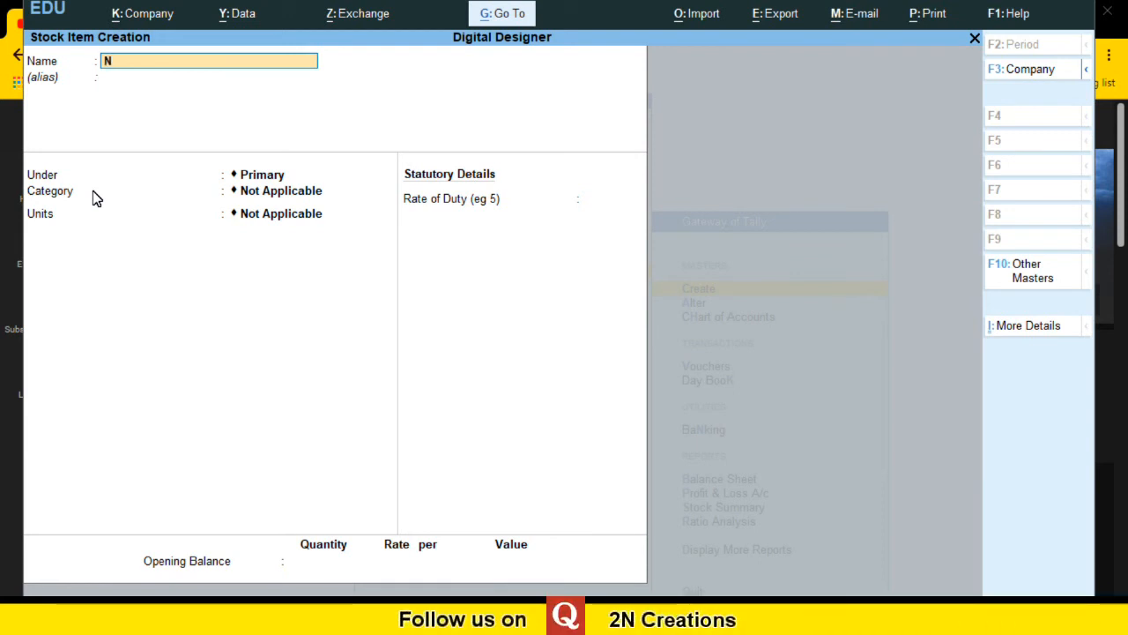
text(NOK)
key(Return)
key(Return)
key(Return)
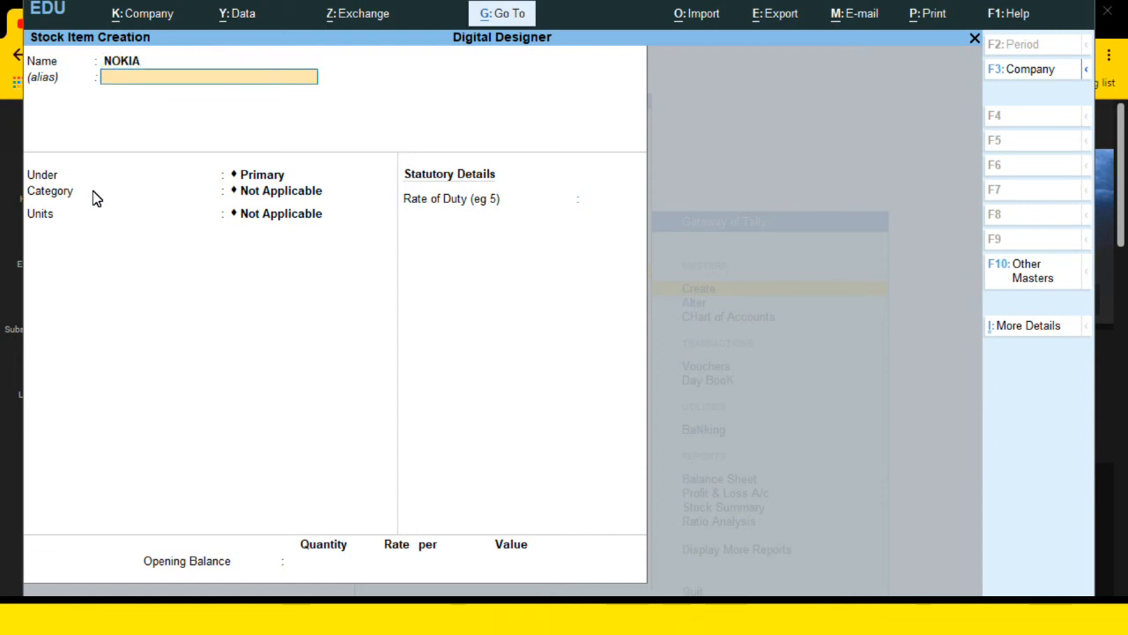
Step: Place the NOKIA stock item under the Mobile group
key(BackSpace)
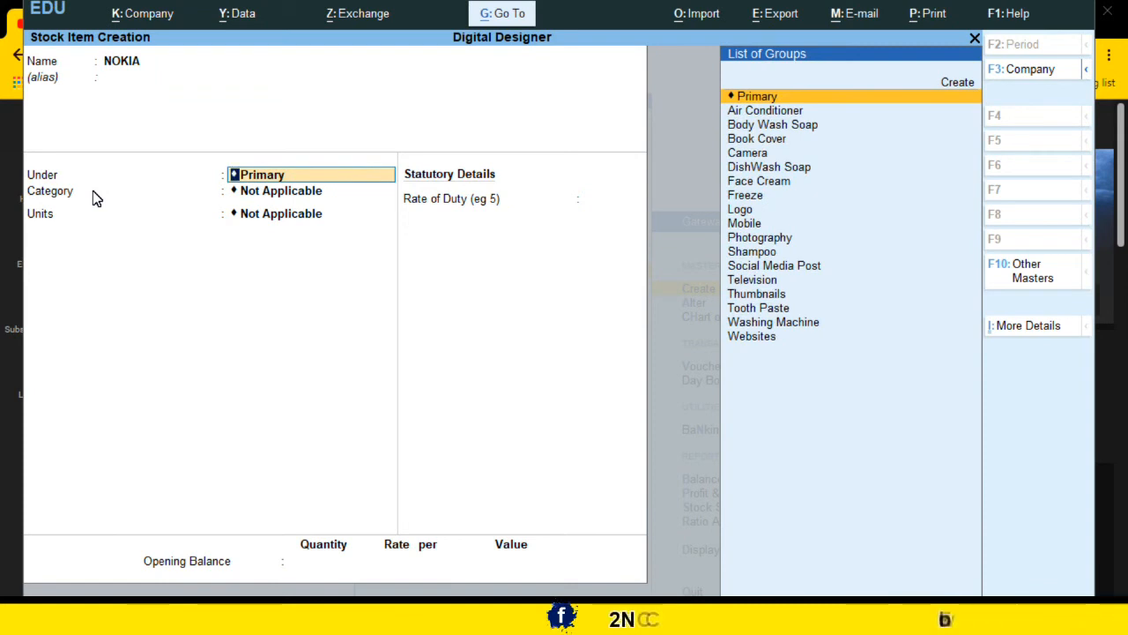
key(Down)
key(Down)
key(Down)
key(Down)
key(Down)
key(Down)
key(Down)
key(Down)
key(Down)
key(Down)
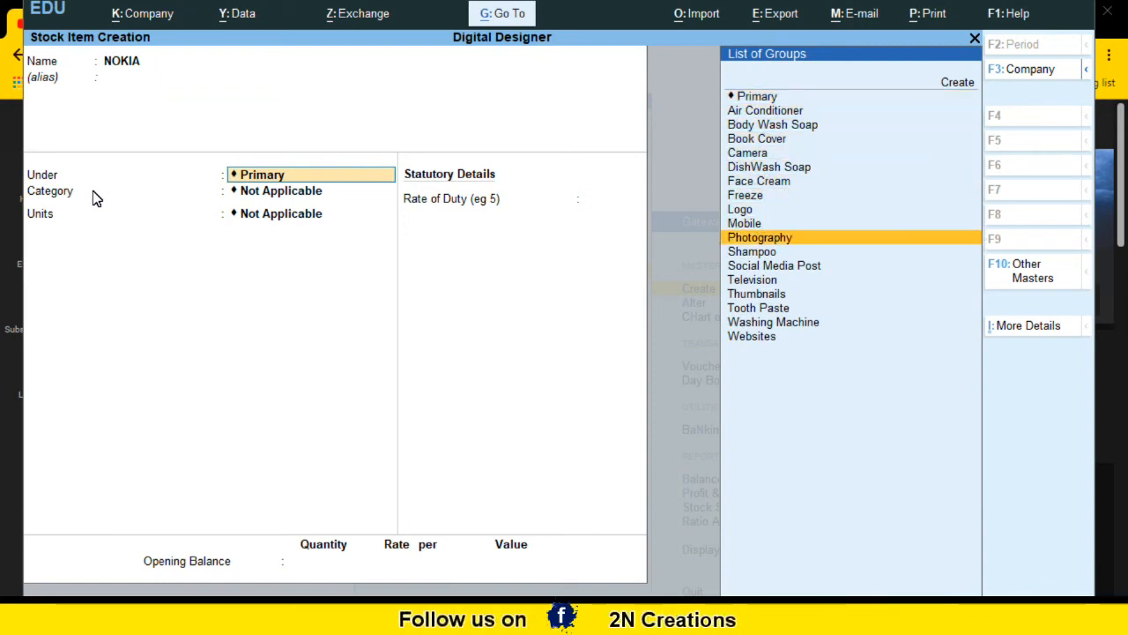
key(Up)
key(Return)
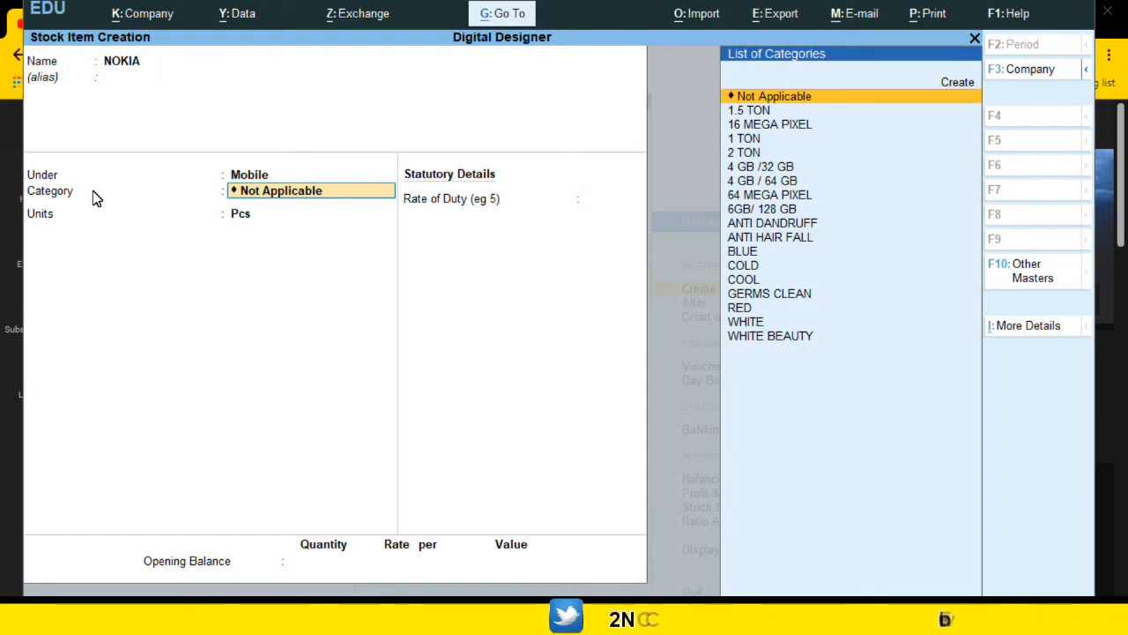
Step: Assign the 4 GB / 64 GB stock category to NOKIA
key(Down)
key(Down)
key(Down)
key(Down)
key(Down)
key(Down)
key(Down)
key(Down)
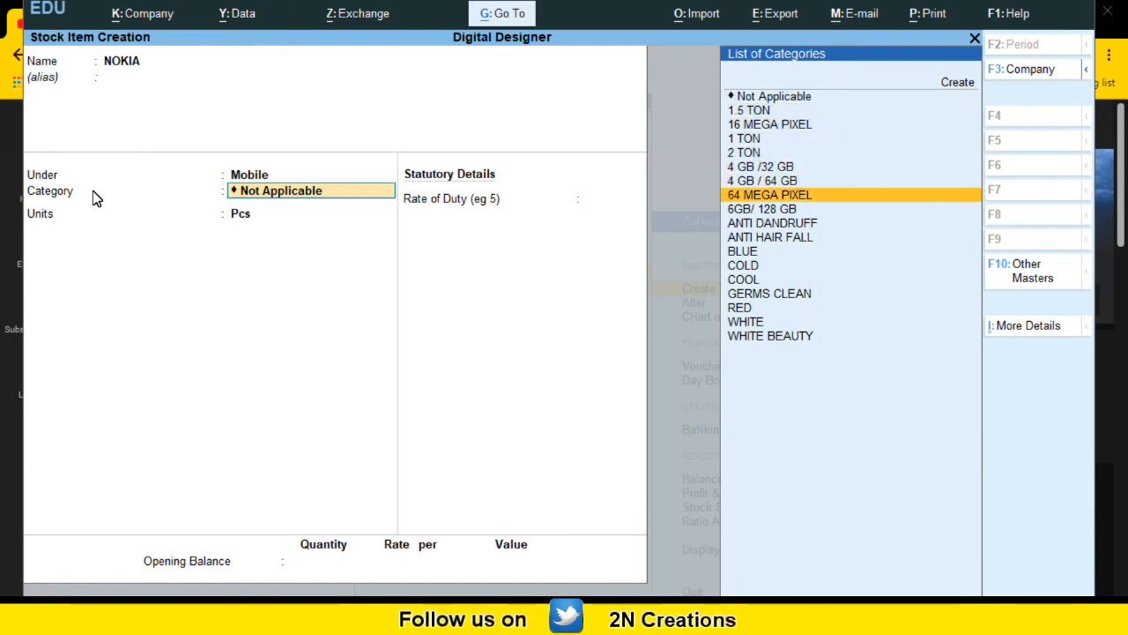
key(Up)
key(Up)
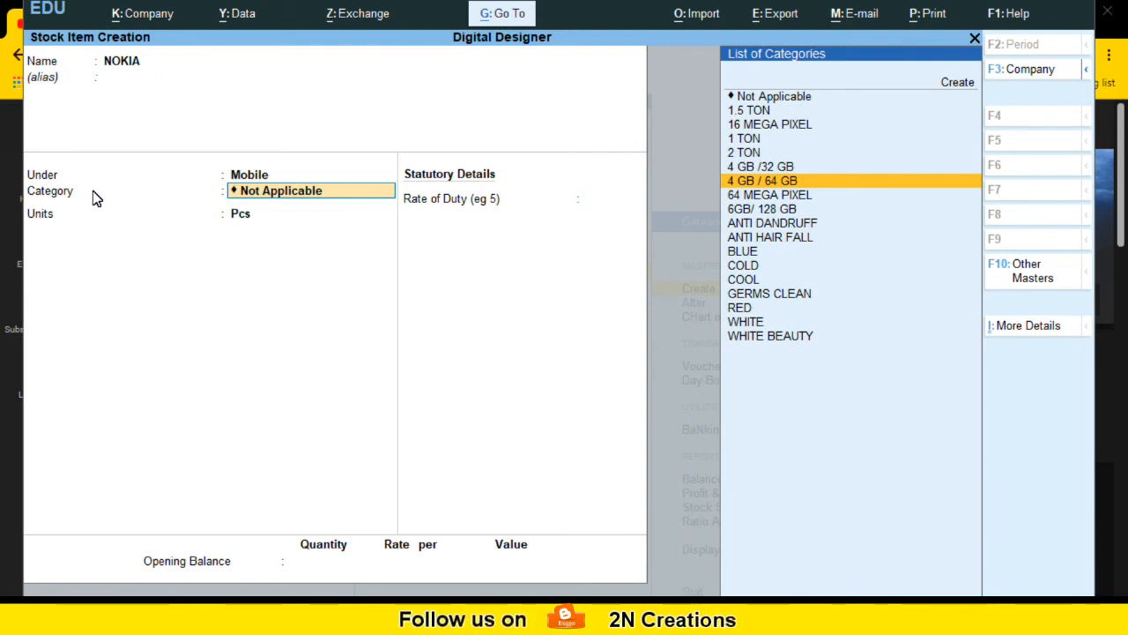
key(Return)
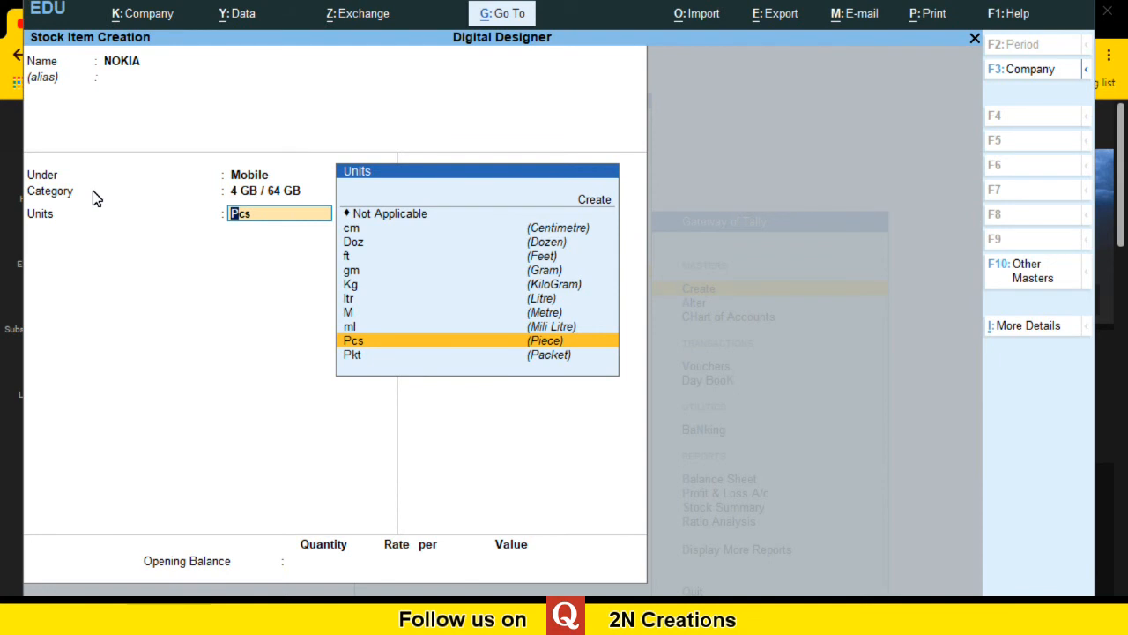
Step: Keep Pcs as the unit for NOKIA and leave the rate of duty blank
key(Up)
key(Up)
key(Up)
key(Up)
key(Up)
key(Up)
key(Up)
key(Up)
key(Up)
key(Up)
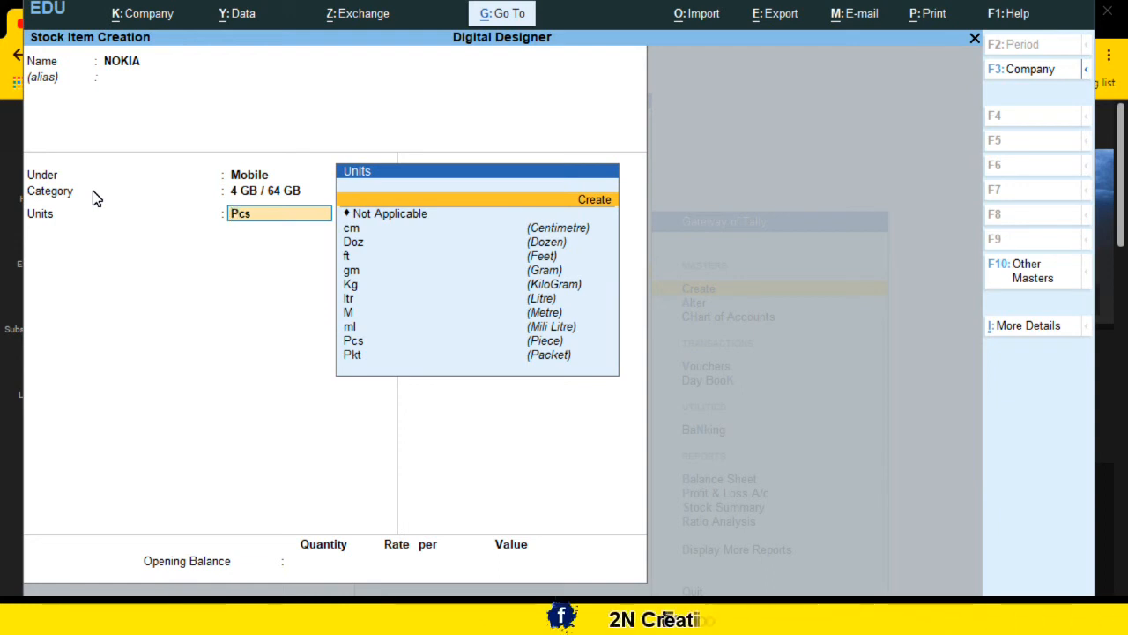
key(Down)
key(Down)
key(Down)
key(Down)
key(Down)
key(Down)
key(Down)
key(Down)
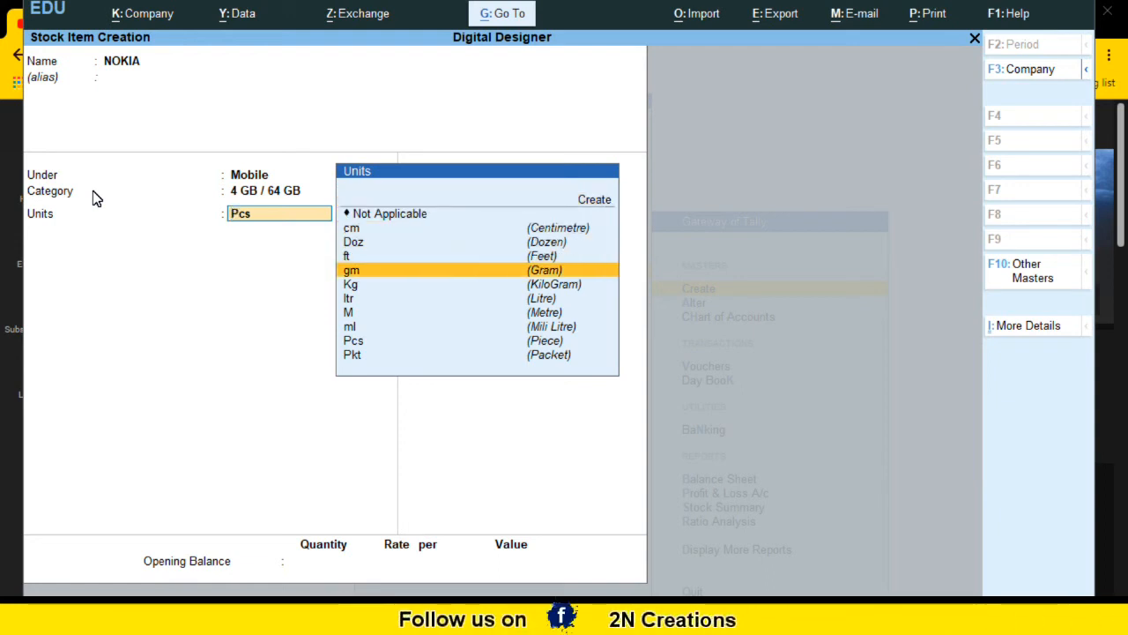
key(Down)
key(Down)
key(Return)
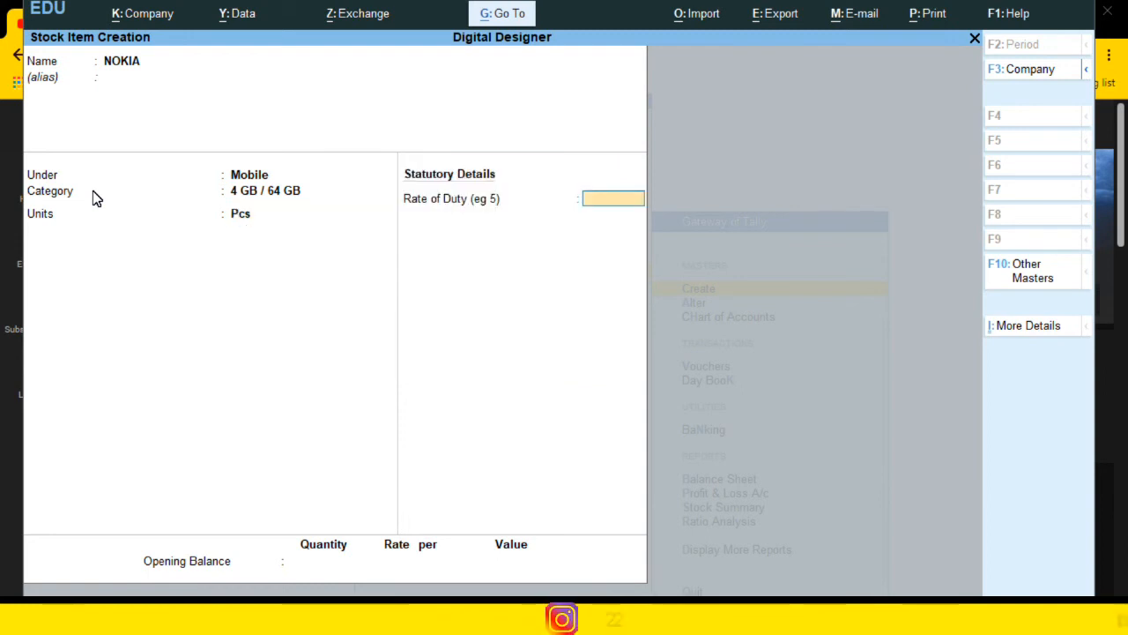
key(Return)
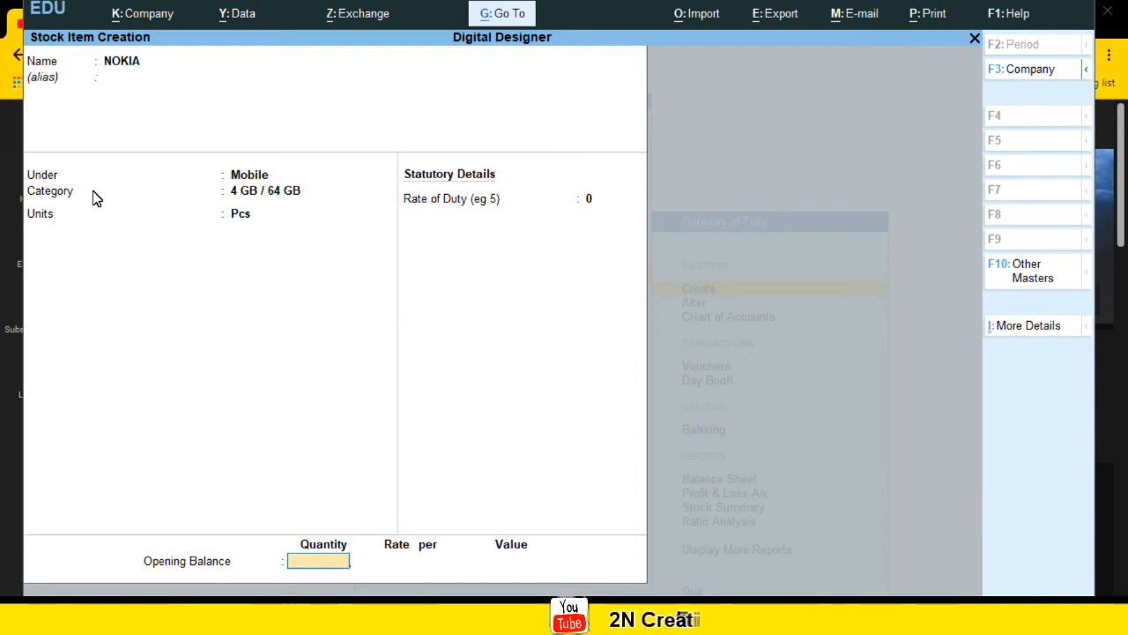
Step: Enter an opening balance of 50 Pcs at a rate of 15000 per Pcs and accept the NOKIA item
text(50)
key(Return)
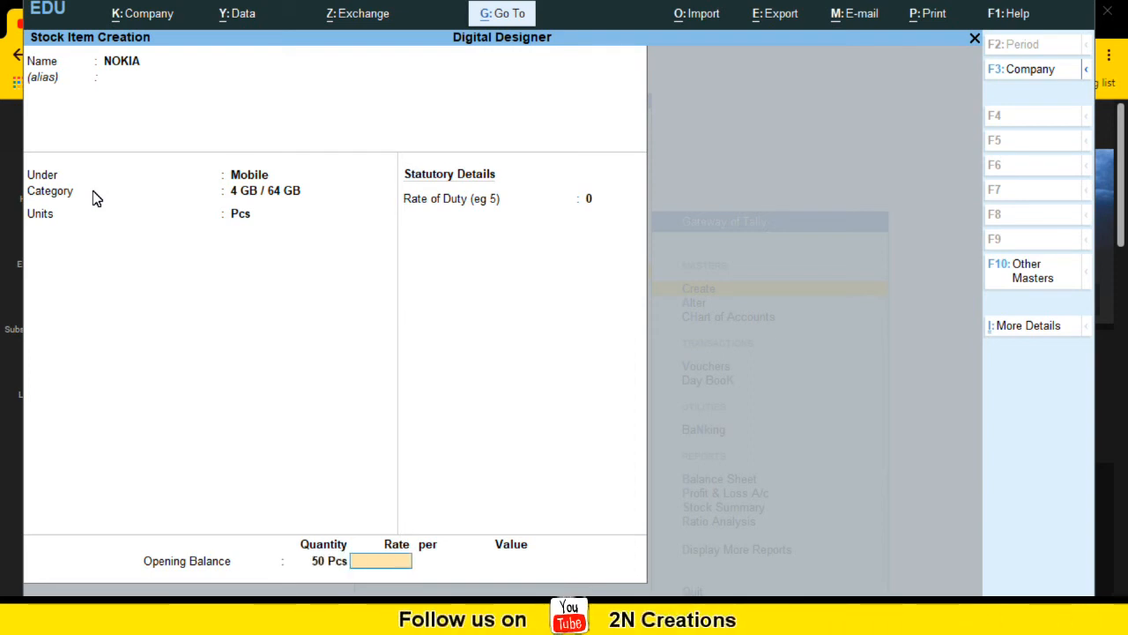
text(15000)
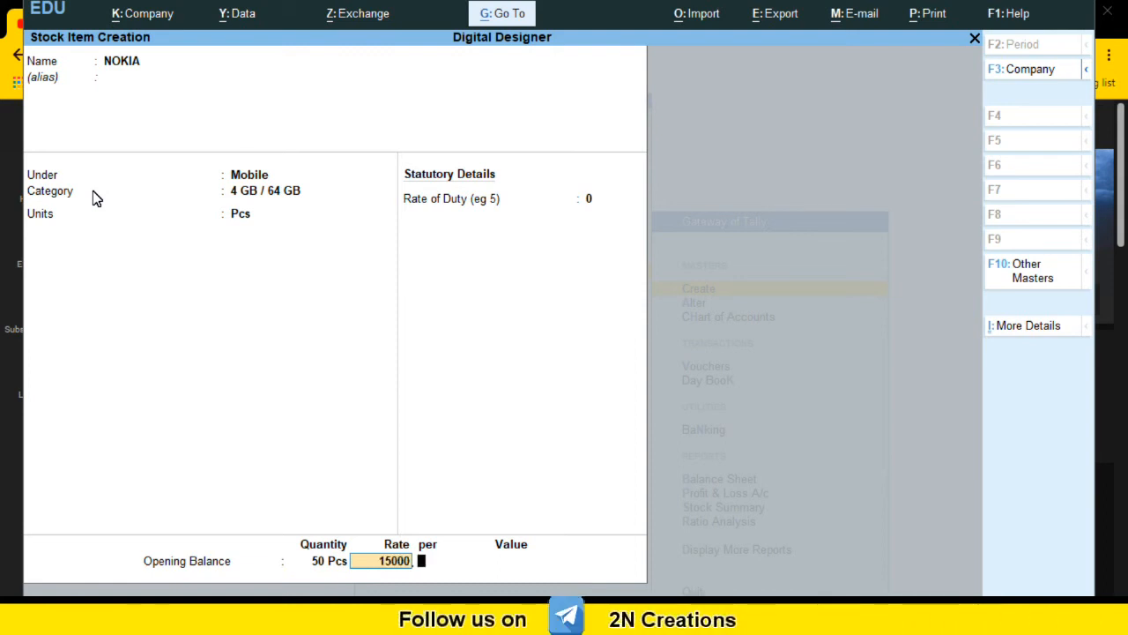
key(Return)
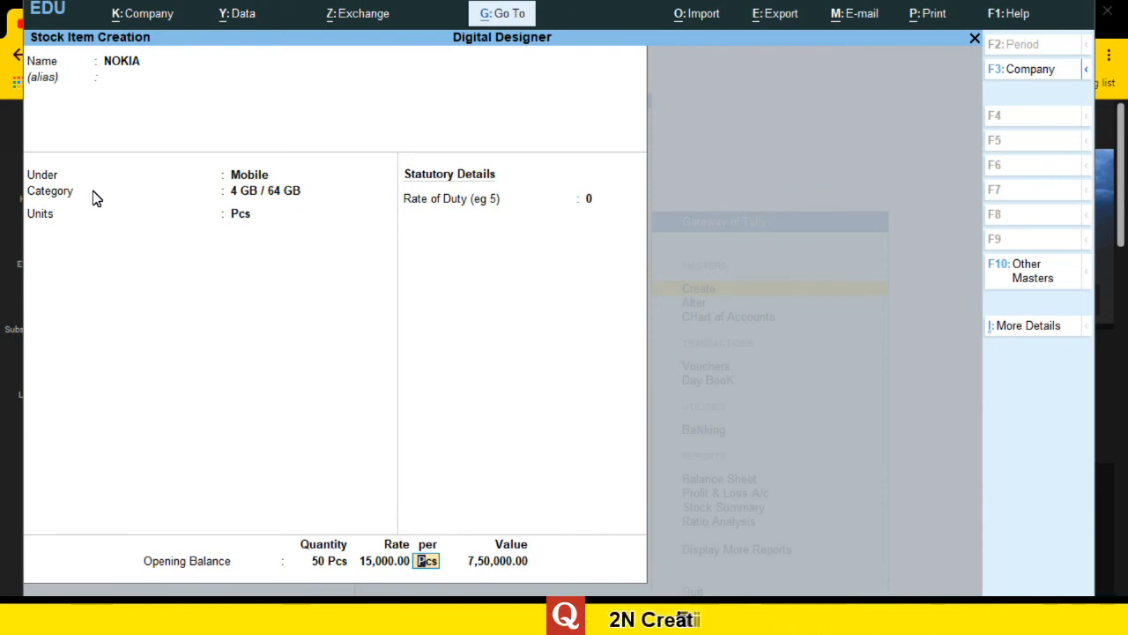
key(Return)
key(Return)
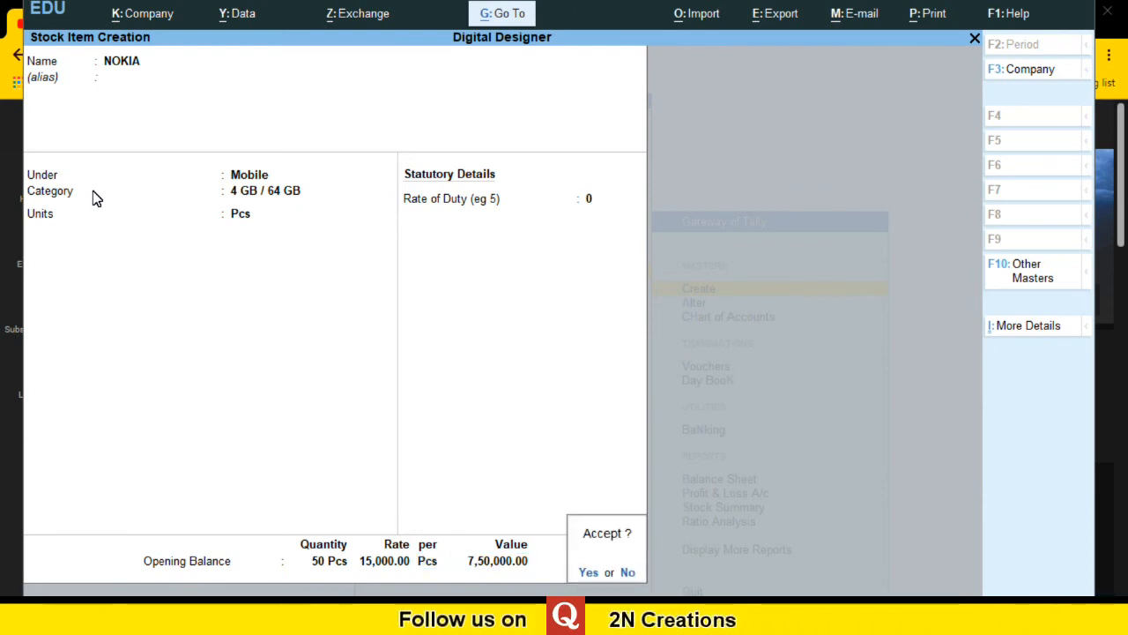
key(Return)
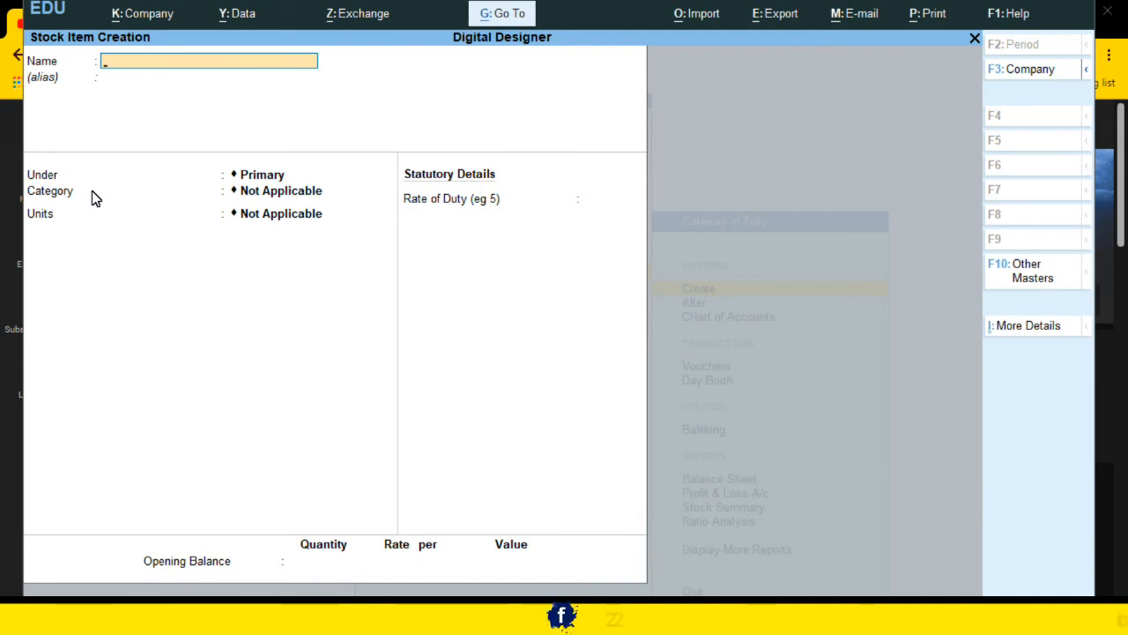
Step: Create a stock item named MICROMAX under the Mobile group
text(MICROMAX)
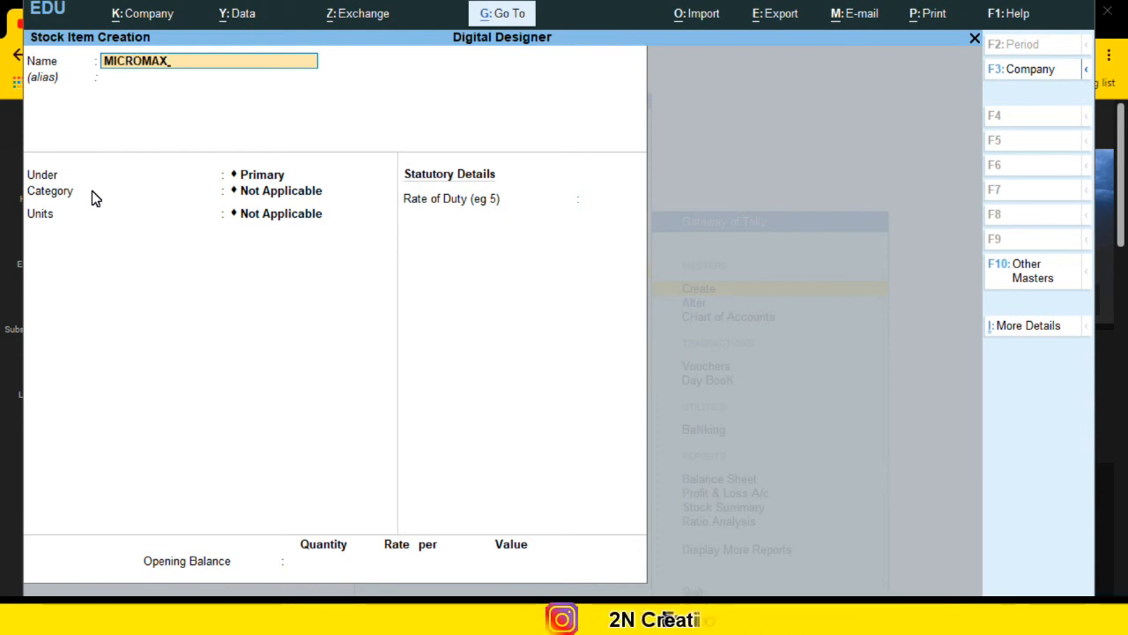
key(Return)
key(Return)
text(M)
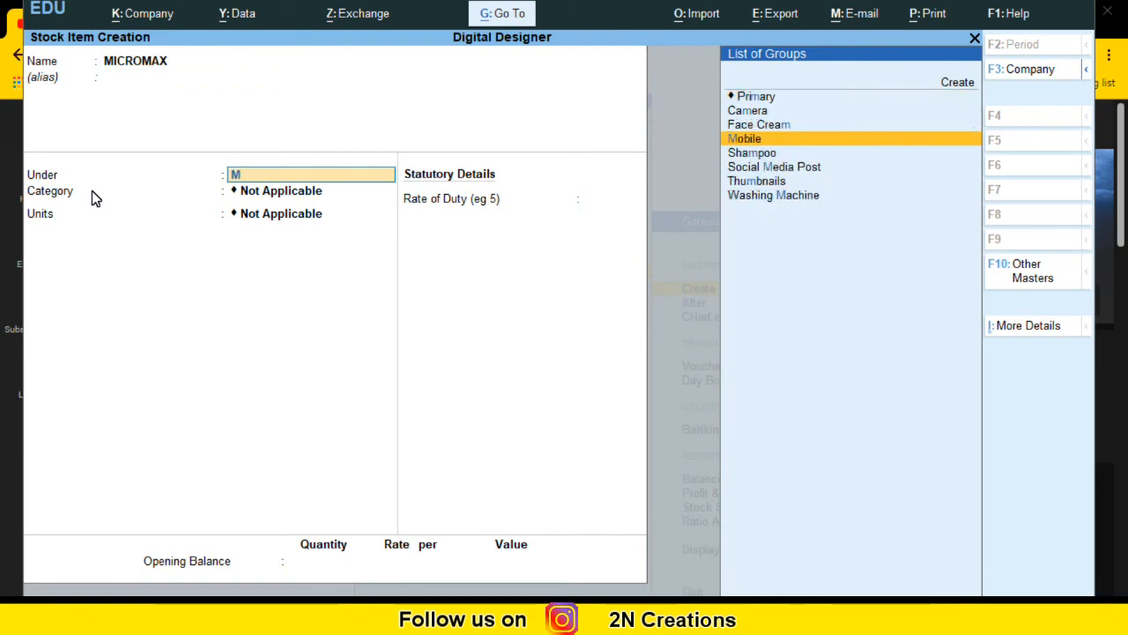
key(Return)
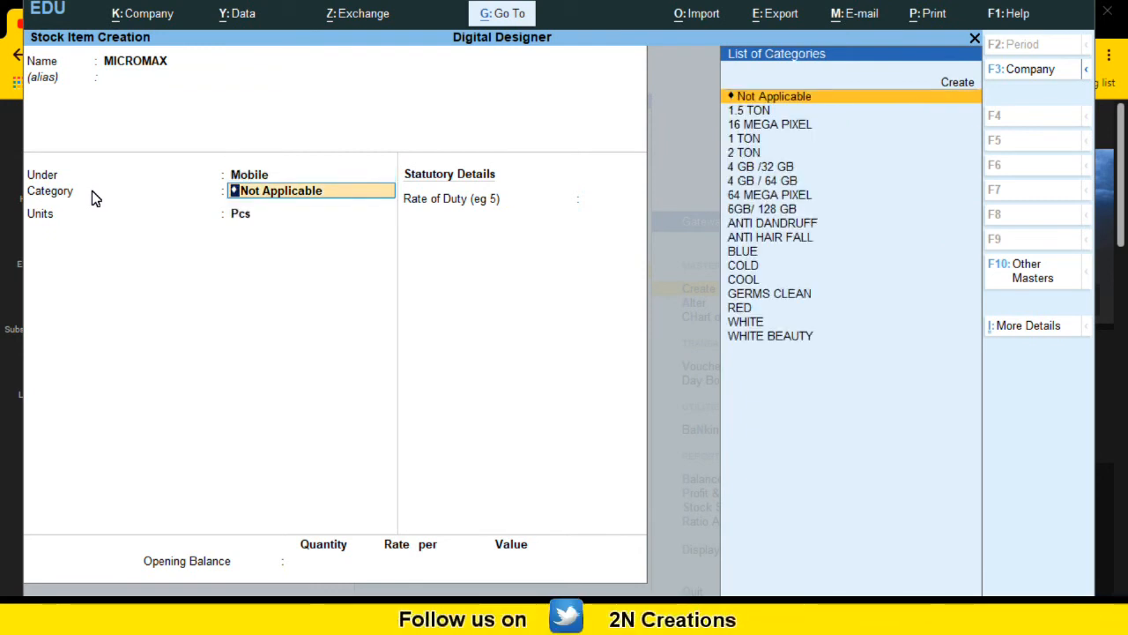
Step: Assign the BLUE stock category to MICROMAX
key(Down)
key(Down)
key(Down)
key(Down)
key(Down)
key(Down)
key(Down)
key(Down)
key(Down)
key(Down)
key(Down)
key(Down)
key(Down)
key(Down)
key(Down)
key(Down)
key(Up)
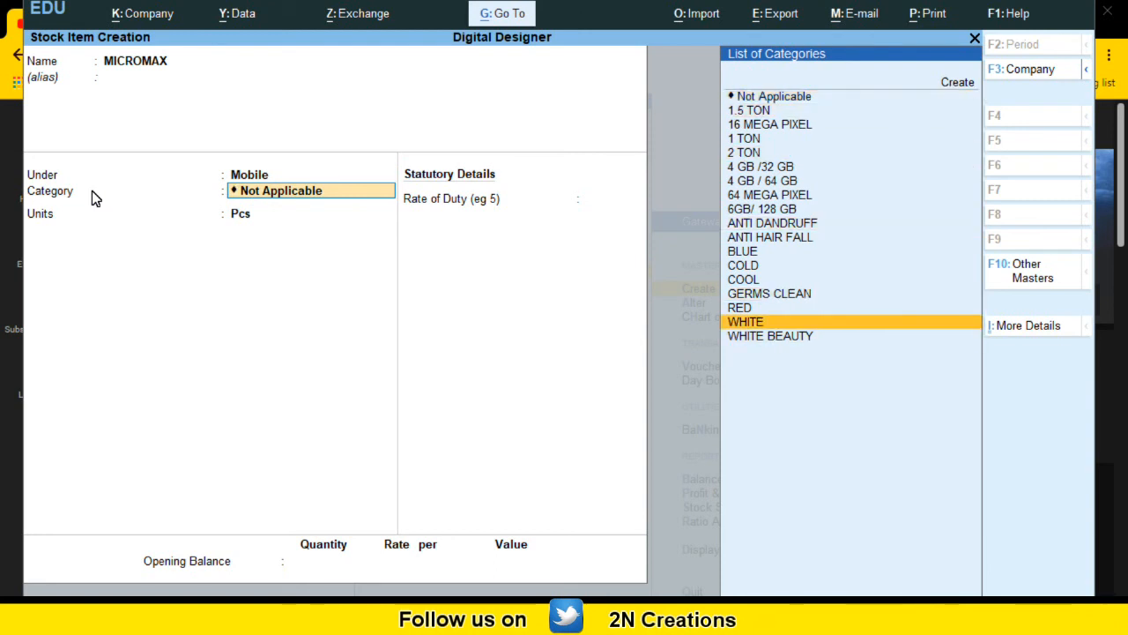
key(Up)
key(Up)
key(Up)
key(Up)
key(Up)
key(Up)
key(Down)
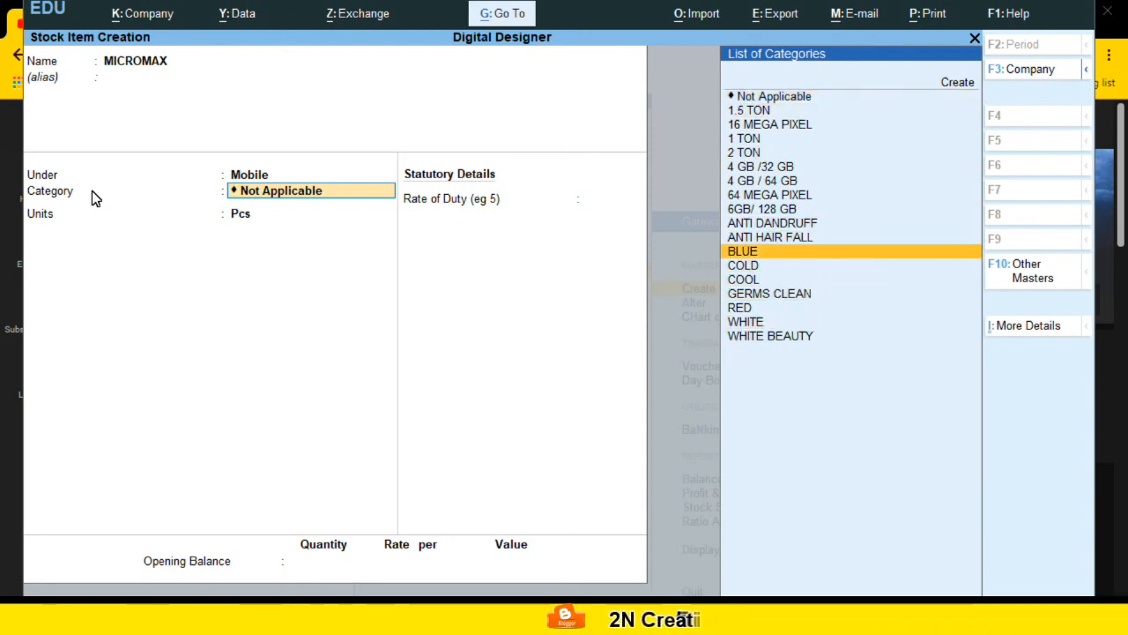
key(Return)
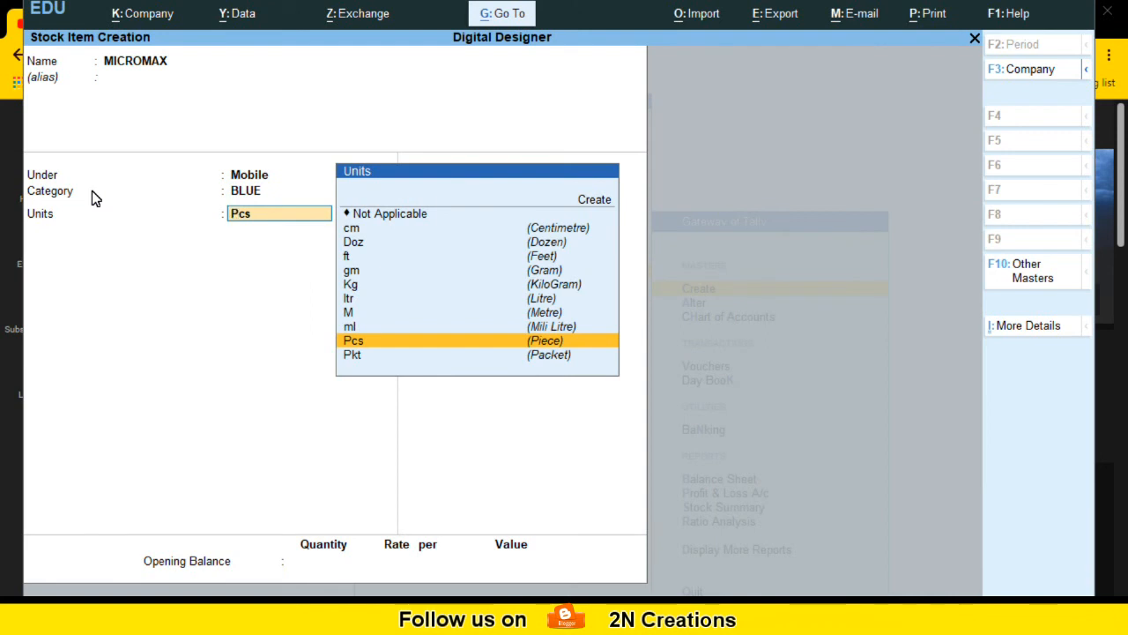
Step: Keep Pcs as the unit, skip the rate of duty and opening balance, and save MICROMAX
key(Return)
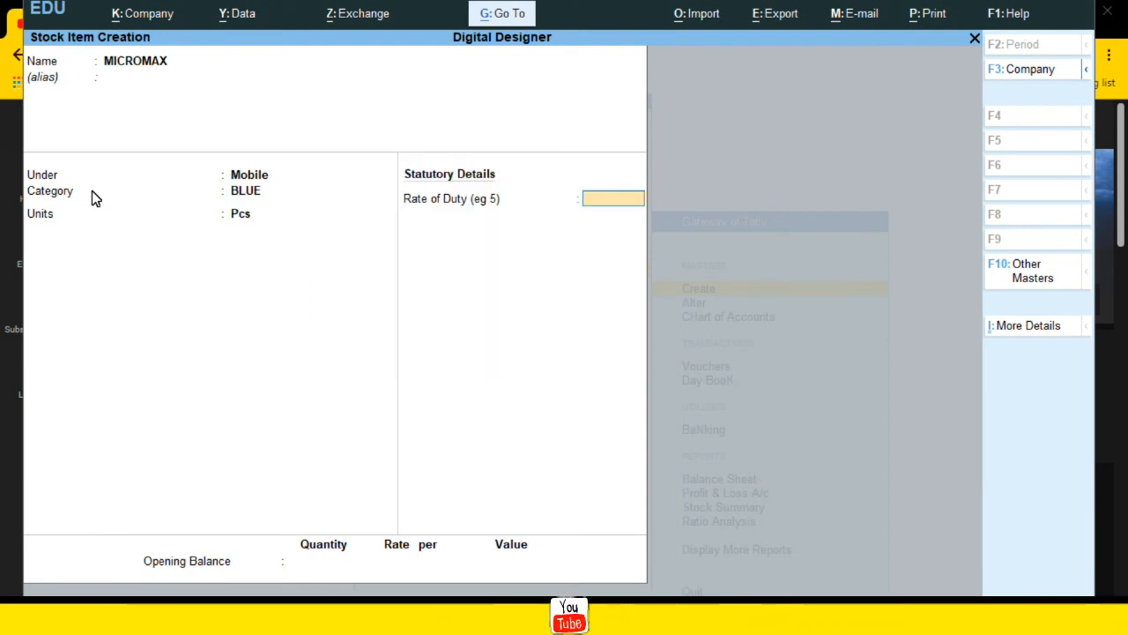
key(Return)
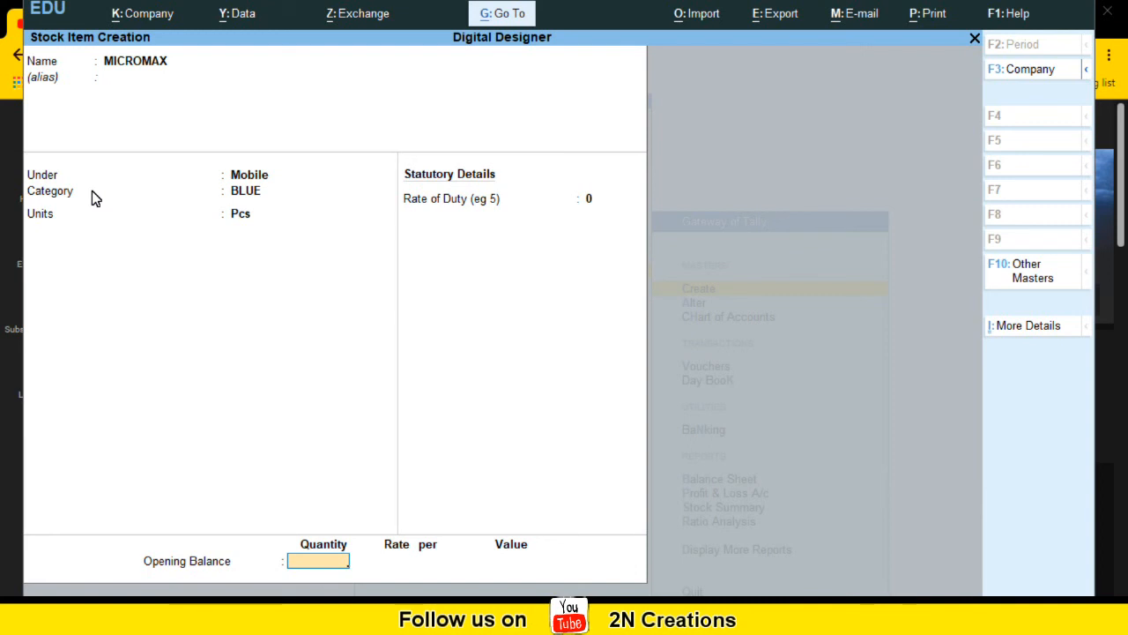
key(Return)
key(Return)
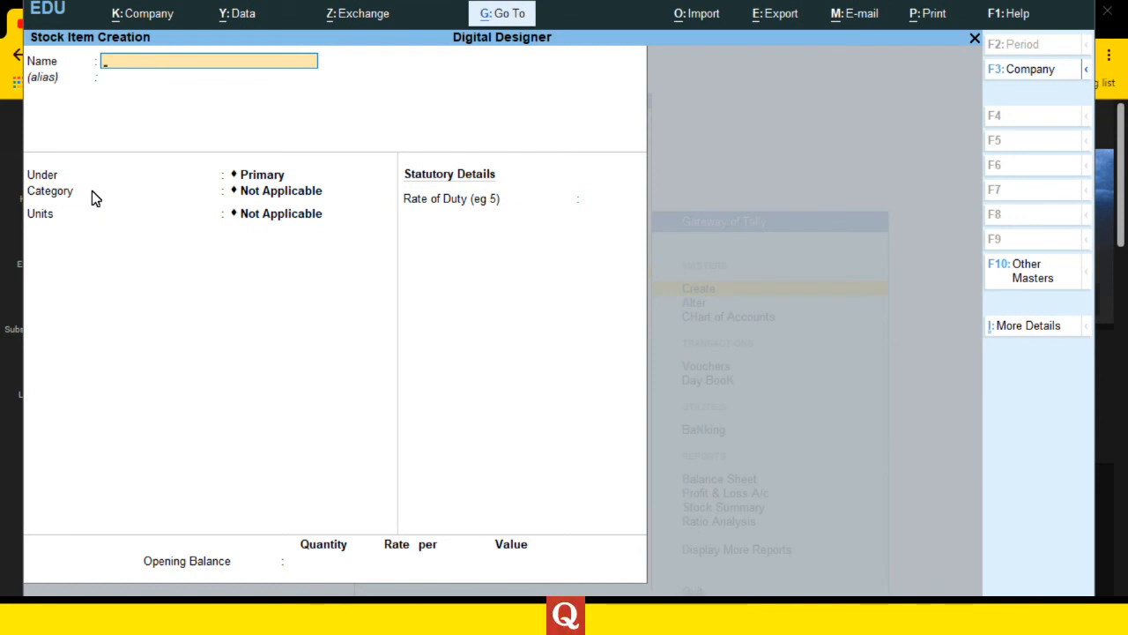
Step: Create a stock item named SAMSUNG under the Mobile group
text(SAMSUNG)
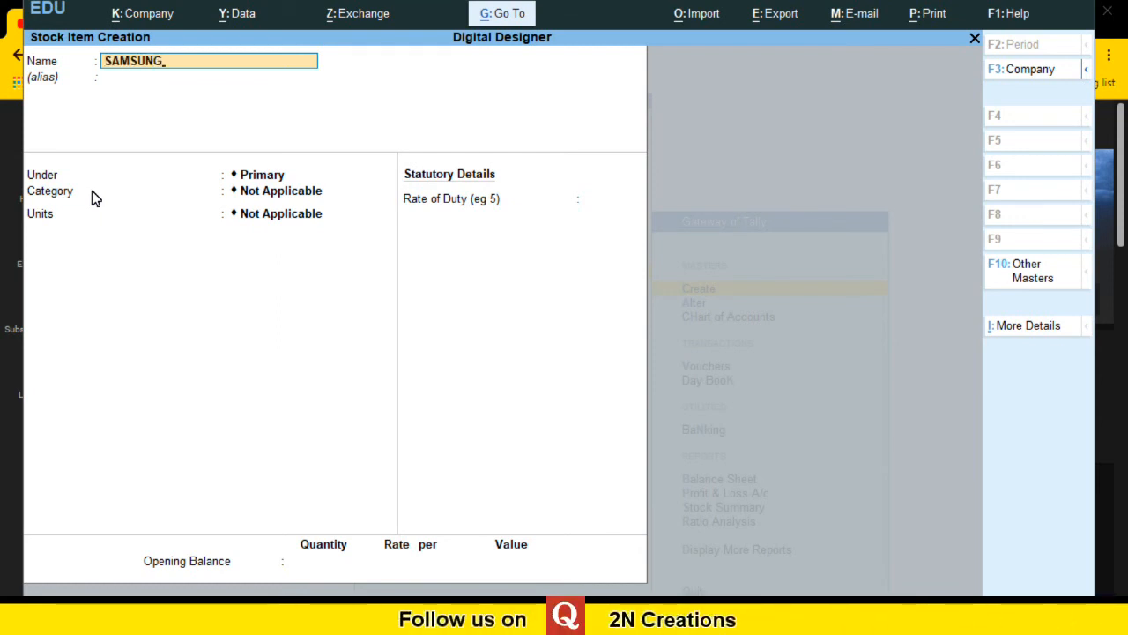
key(Return)
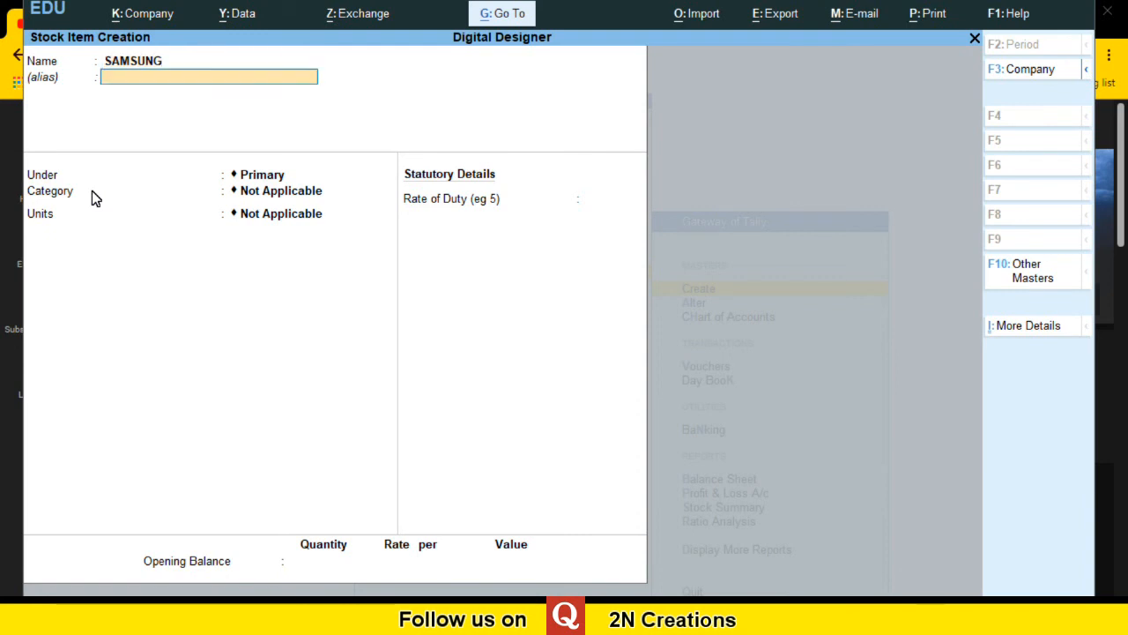
text(M)
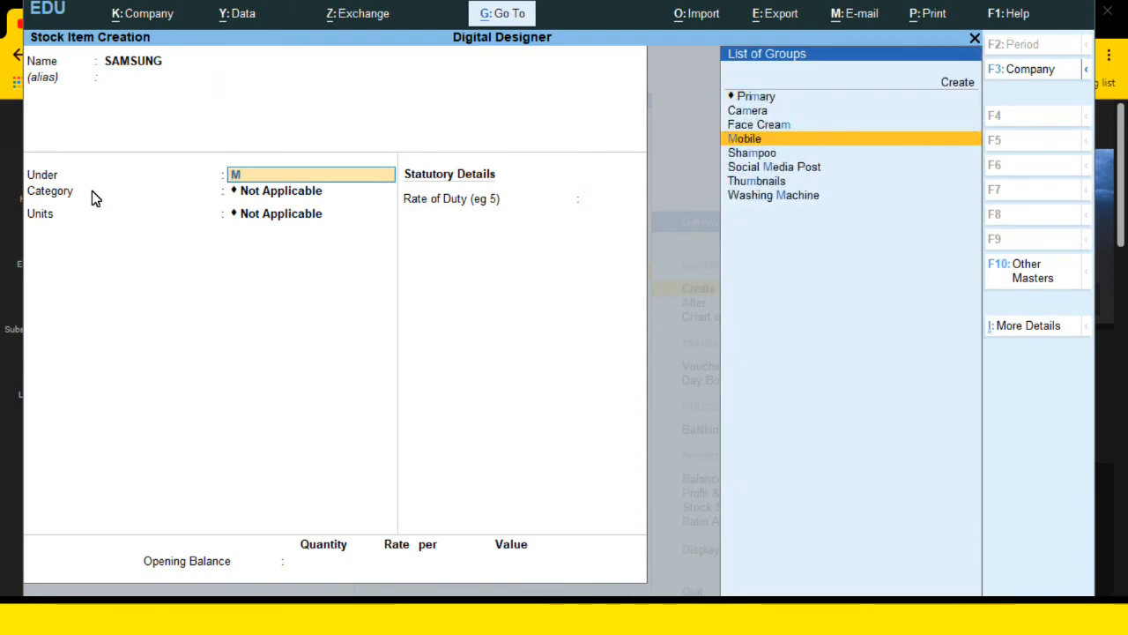
key(Return)
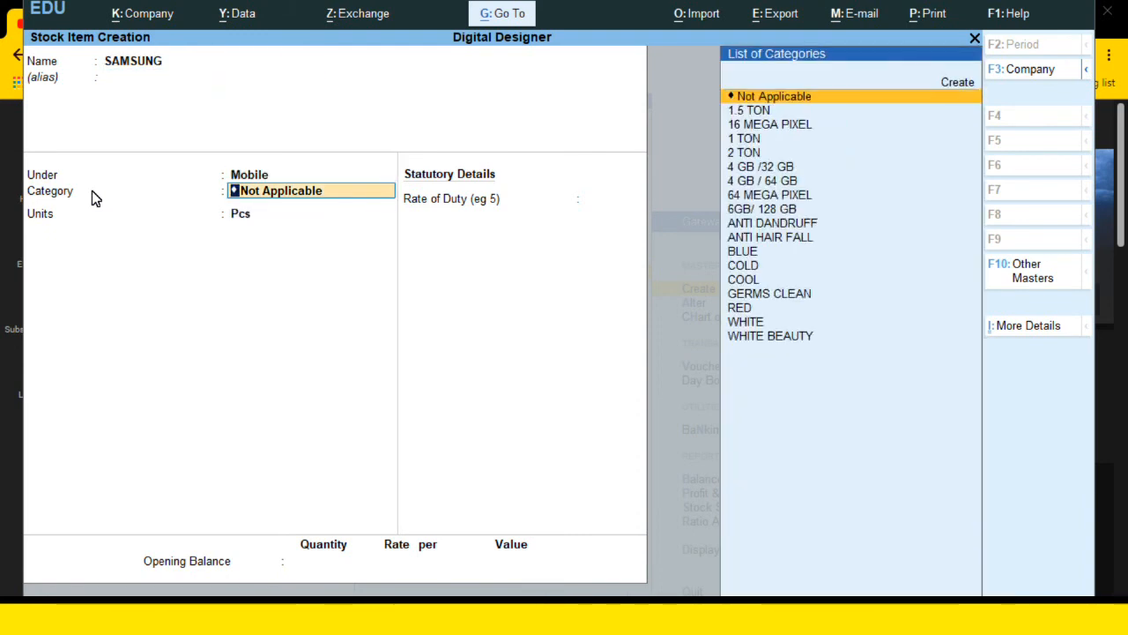
Step: Assign the 6GB/ 128 GB stock category to SAMSUNG
key(Down)
key(Down)
key(Down)
key(Down)
key(Down)
key(Down)
key(Down)
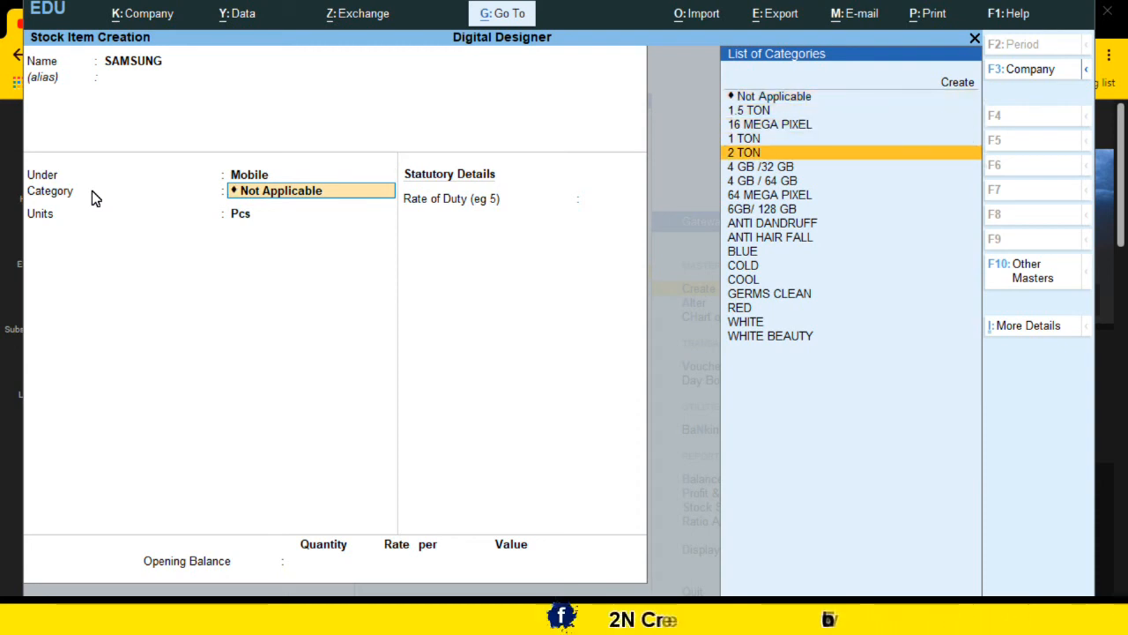
key(Down)
key(Down)
key(Up)
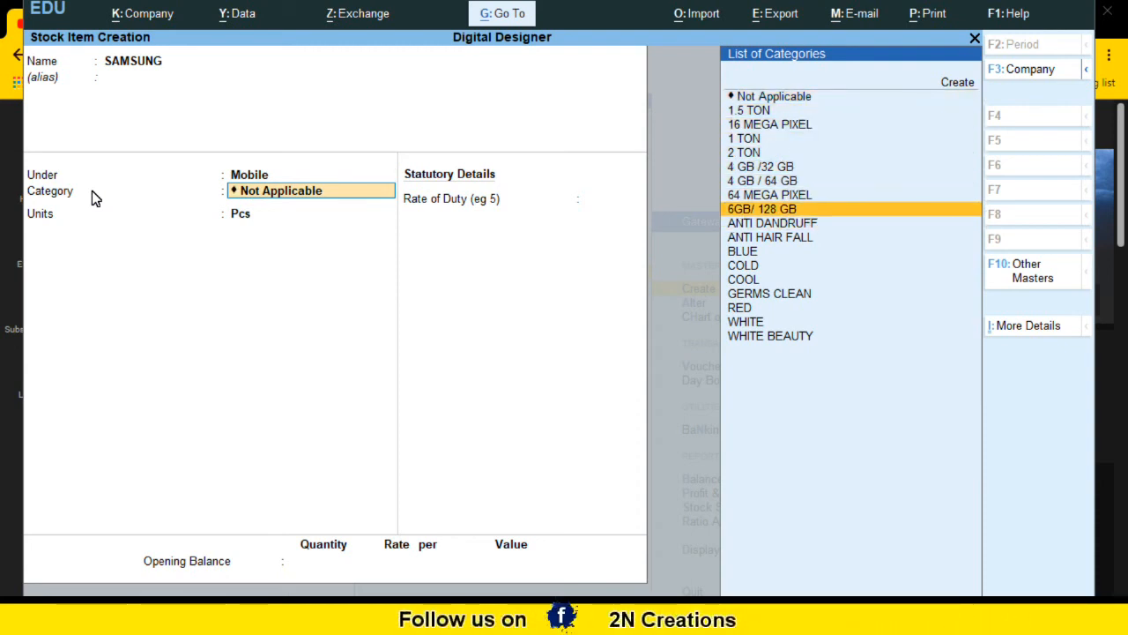
key(Return)
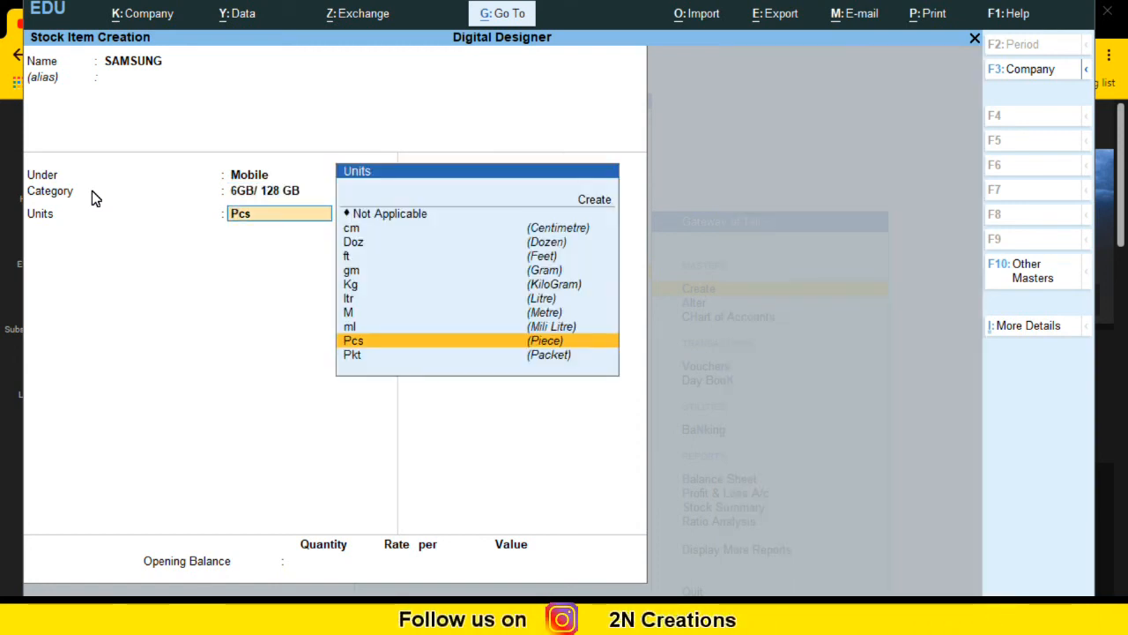
Step: Keep Pcs as the unit for SAMSUNG and skip the rate of duty and opening balance
key(Return)
key(Return)
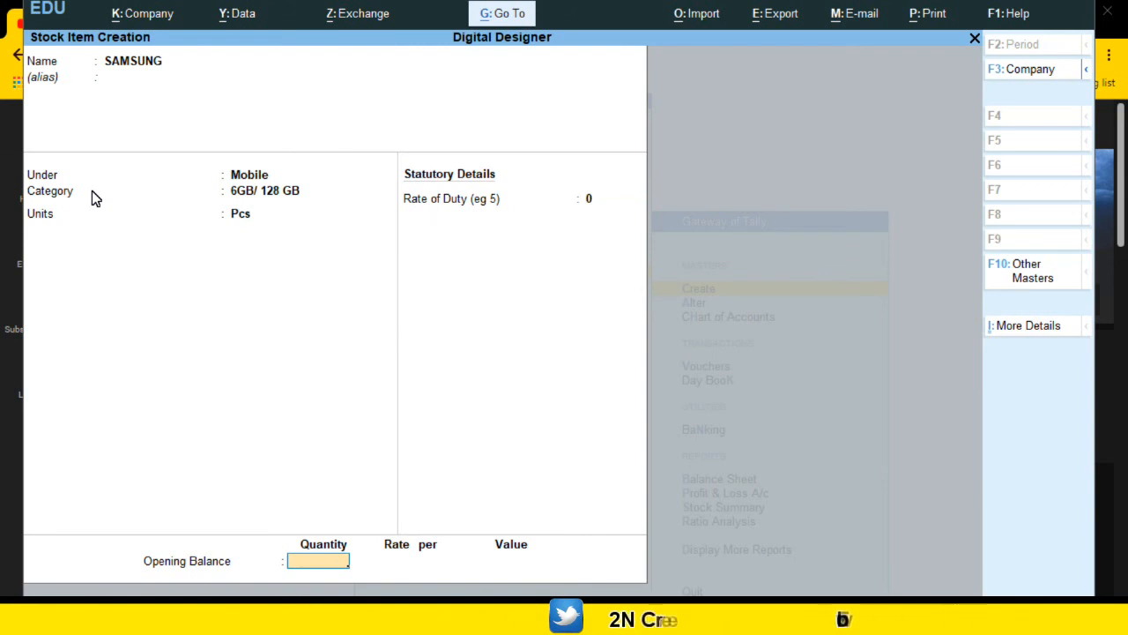
key(Return)
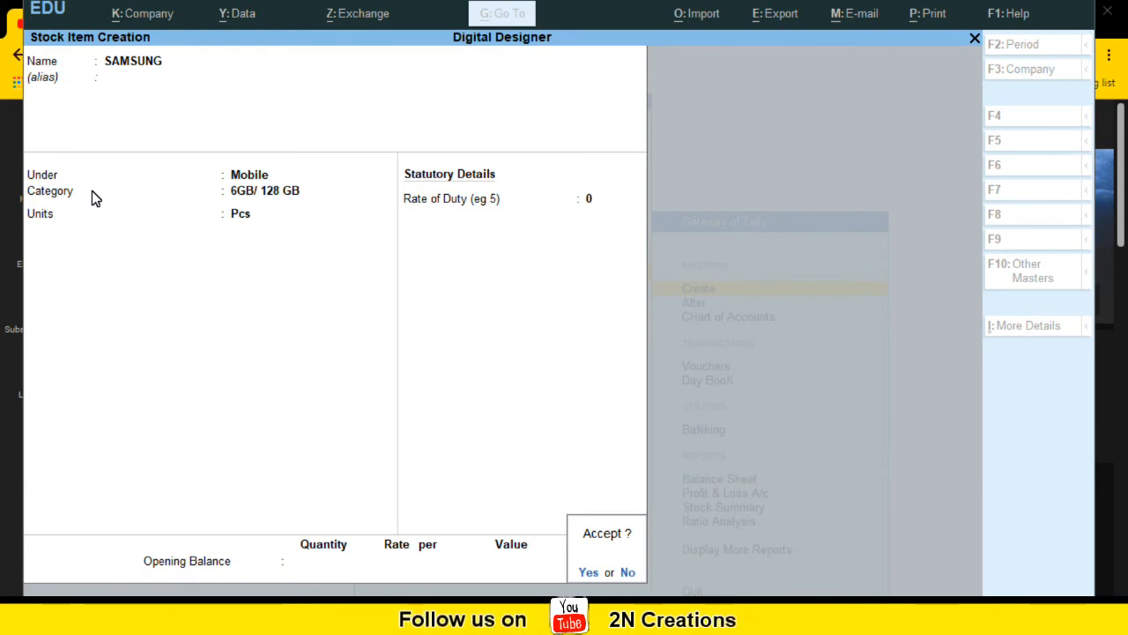
Step: Save the SAMSUNG stock item and quit the stock item creation screen
key(y)
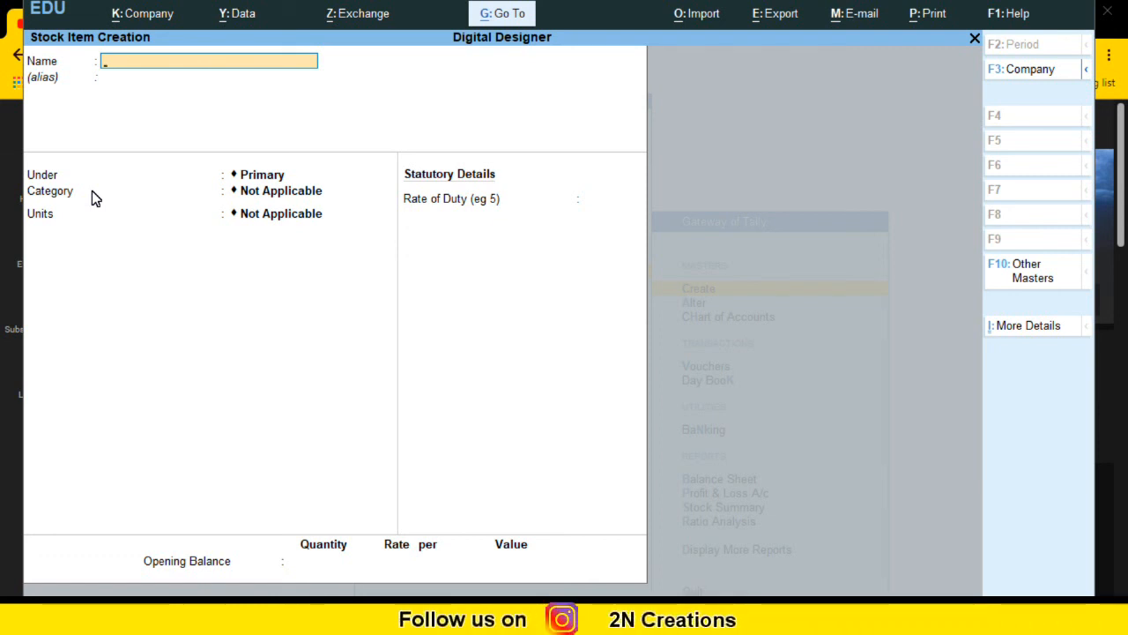
key(Escape)
key(y)
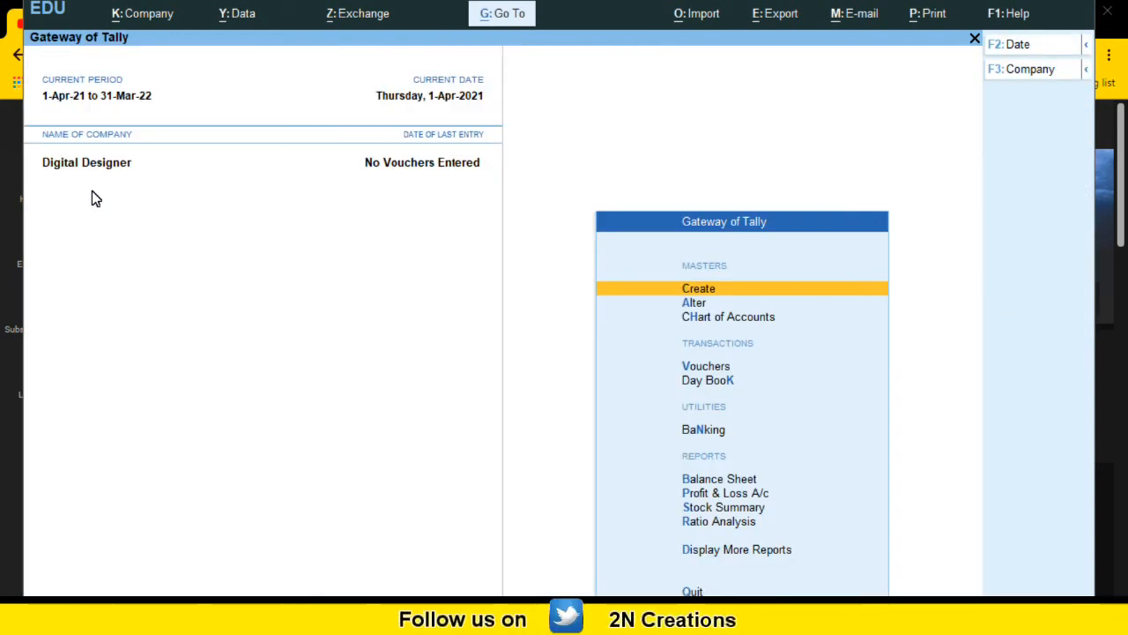
Step: Open the Canon stock item for alteration
key(Down)
key(Return)
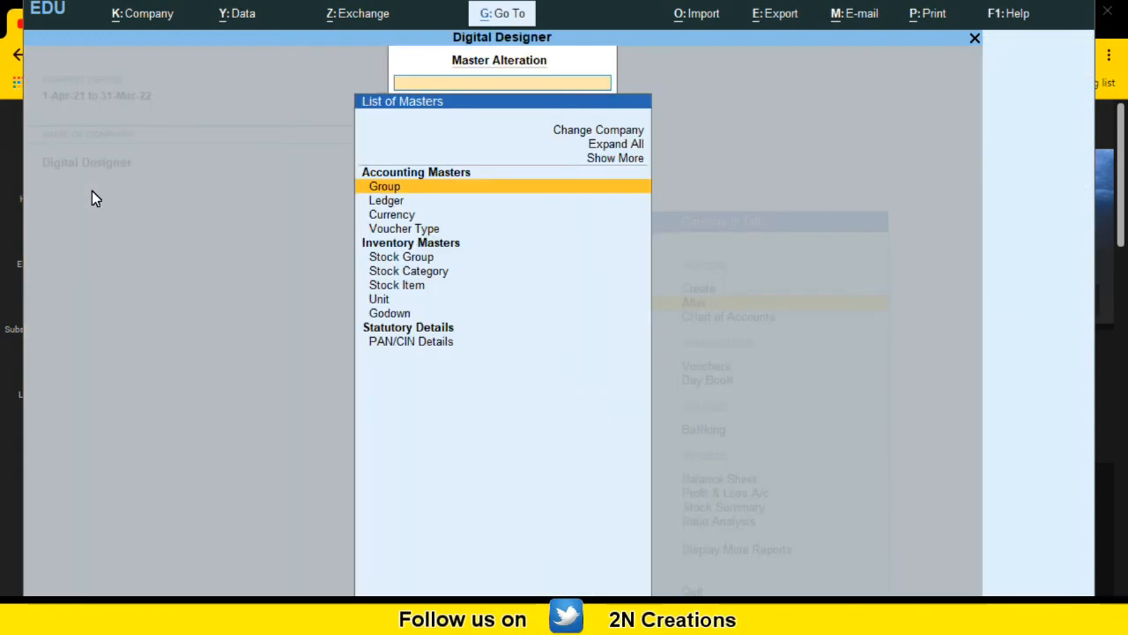
key(Down)
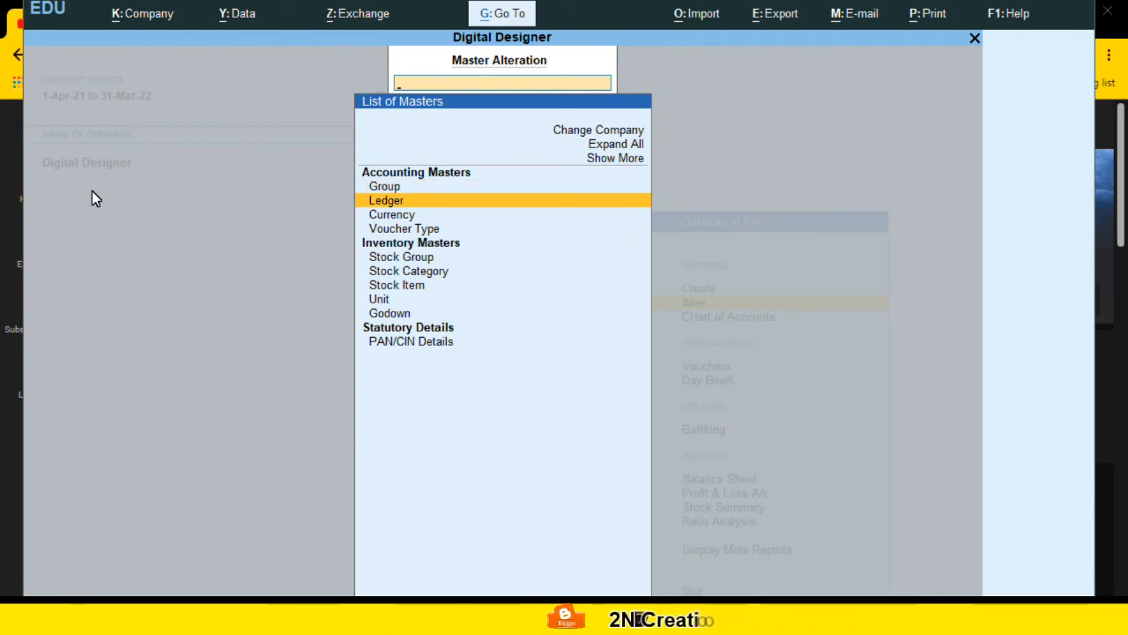
key(Down)
key(Down)
key(Down)
key(Down)
key(Down)
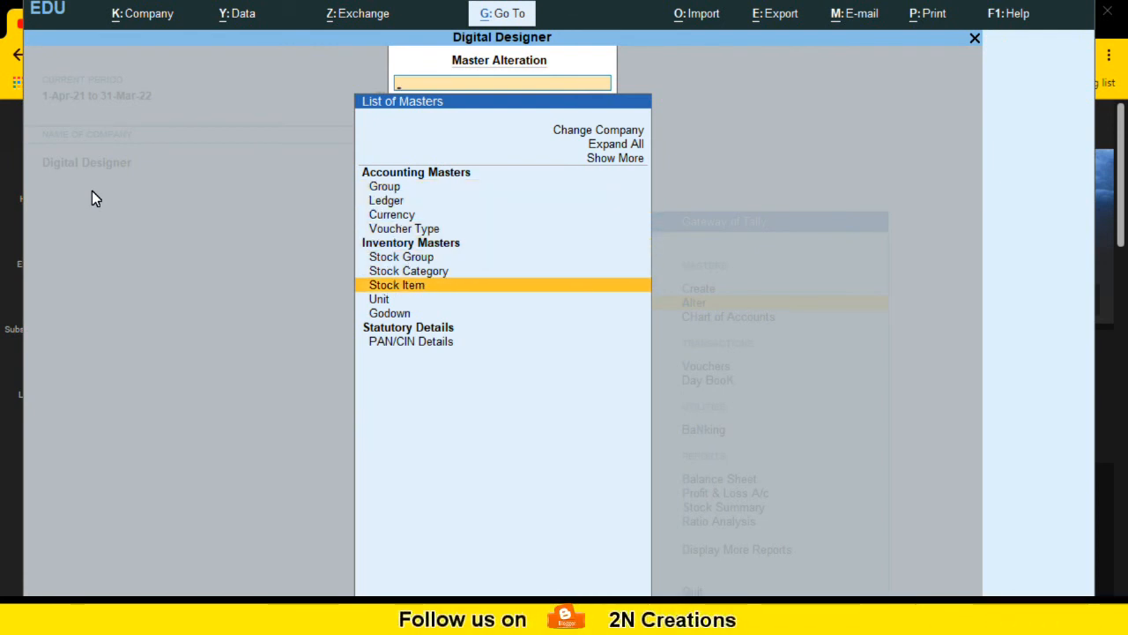
key(Return)
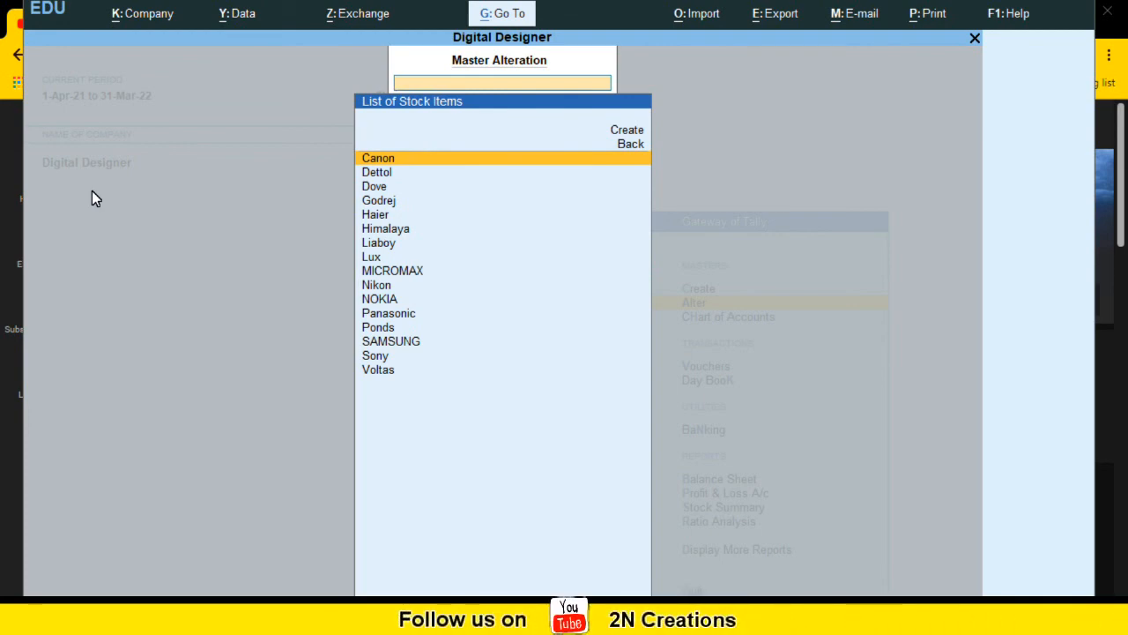
key(Return)
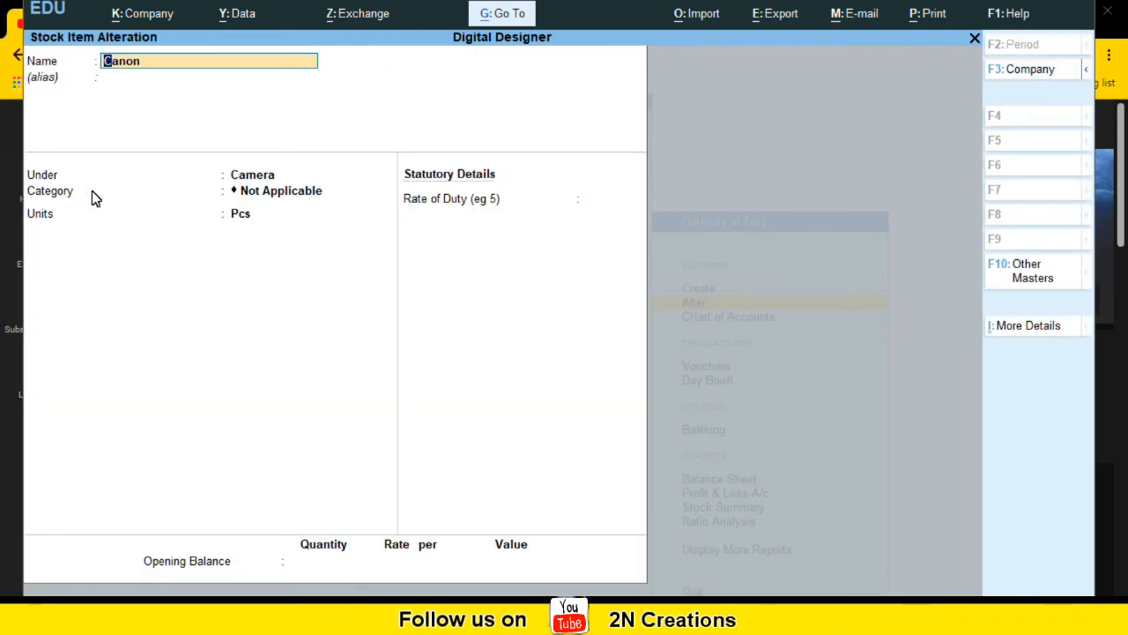
Step: Assign the 64 MEGA PIXEL stock category to Canon
key(Return)
key(Return)
key(Return)
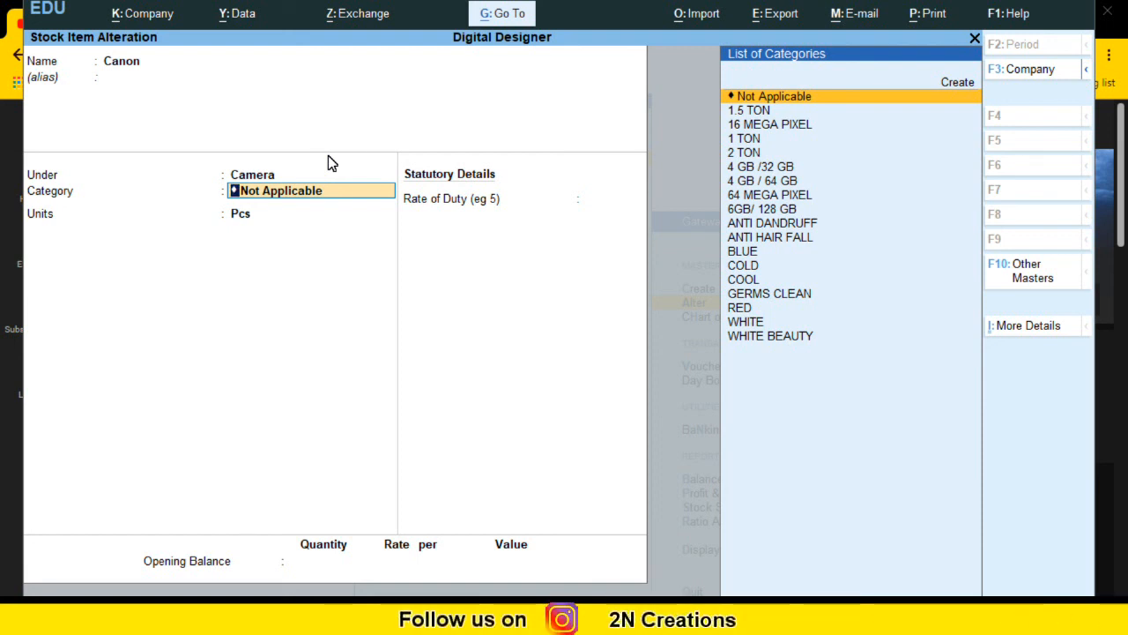
key(Down)
key(Down)
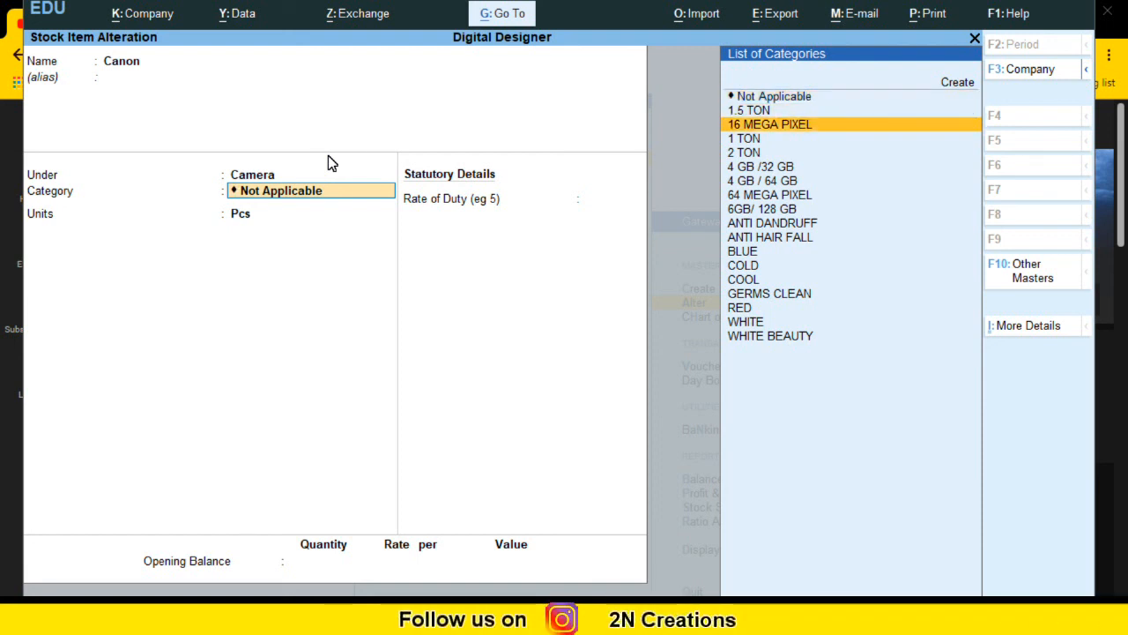
key(Down)
key(Down)
key(Down)
key(Down)
key(Down)
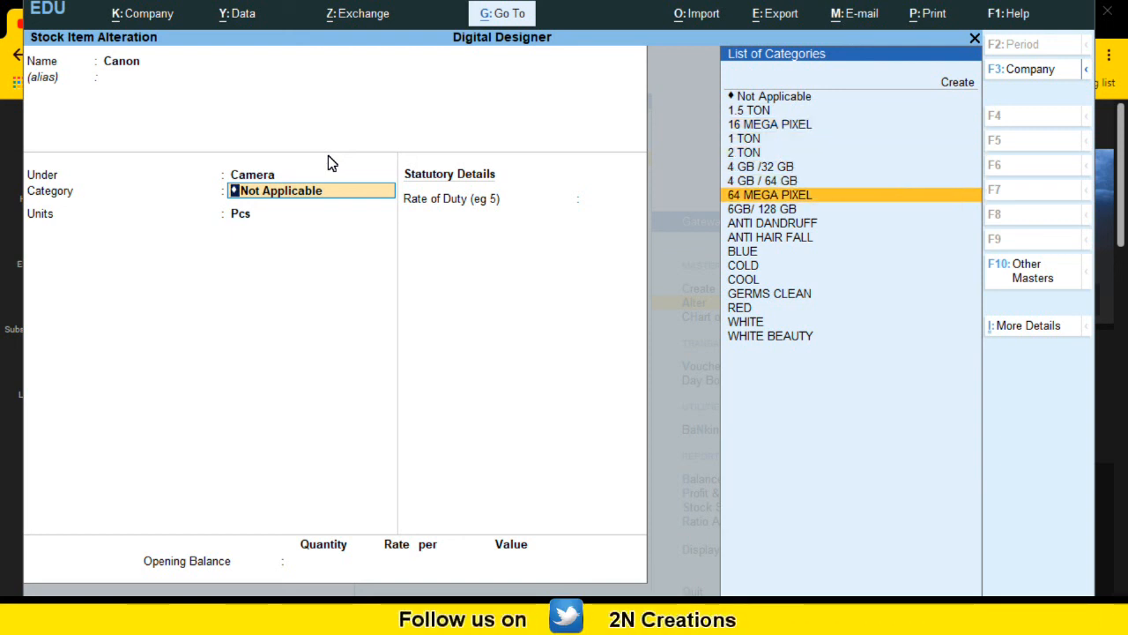
key(Return)
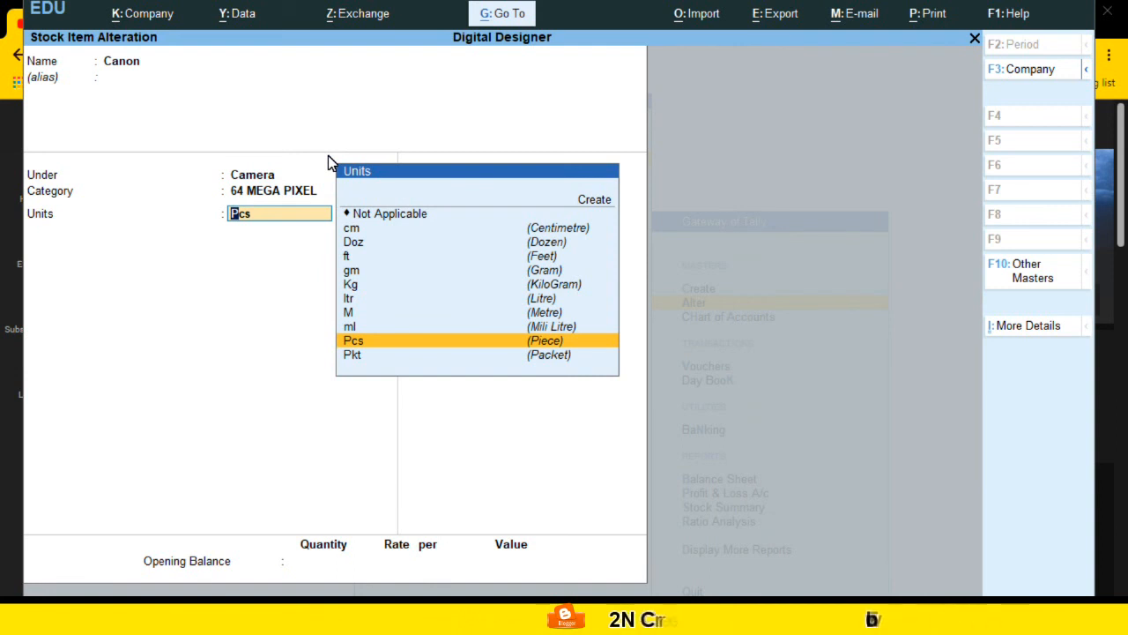
Step: Keep Pcs as Canon's unit, skip the remaining fields and save the alteration
key(Return)
key(Return)
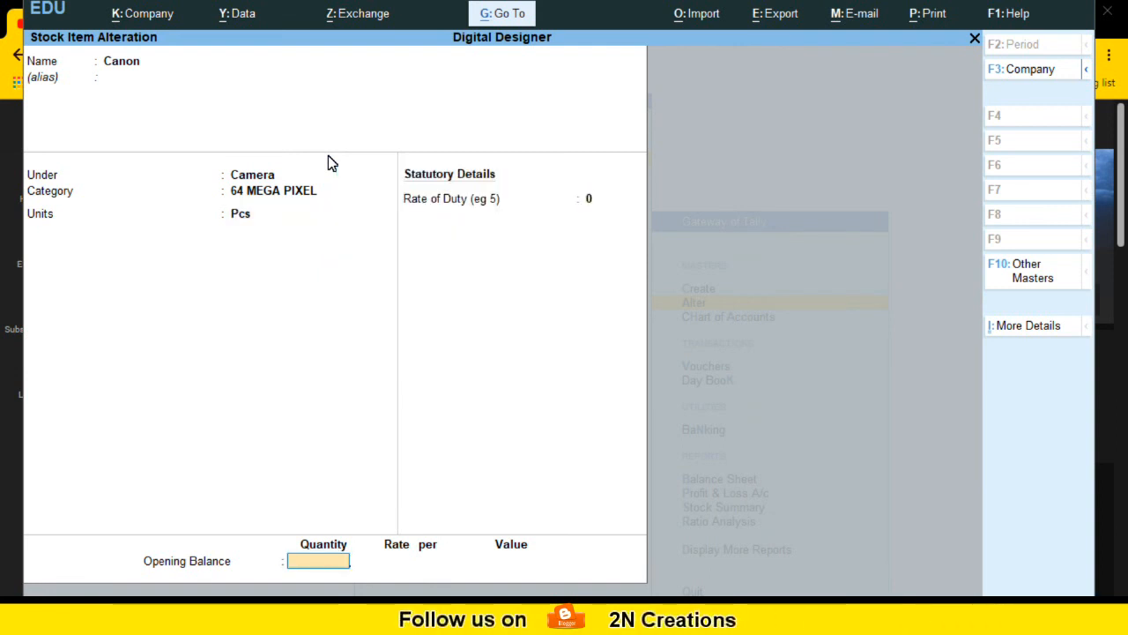
key(Return)
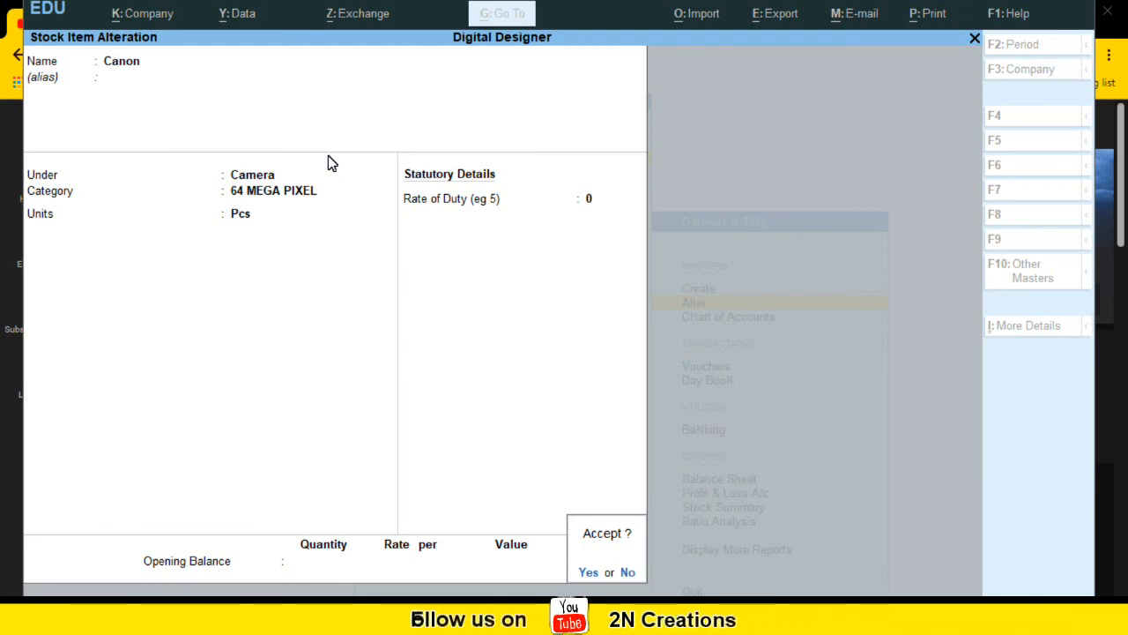
key(Return)
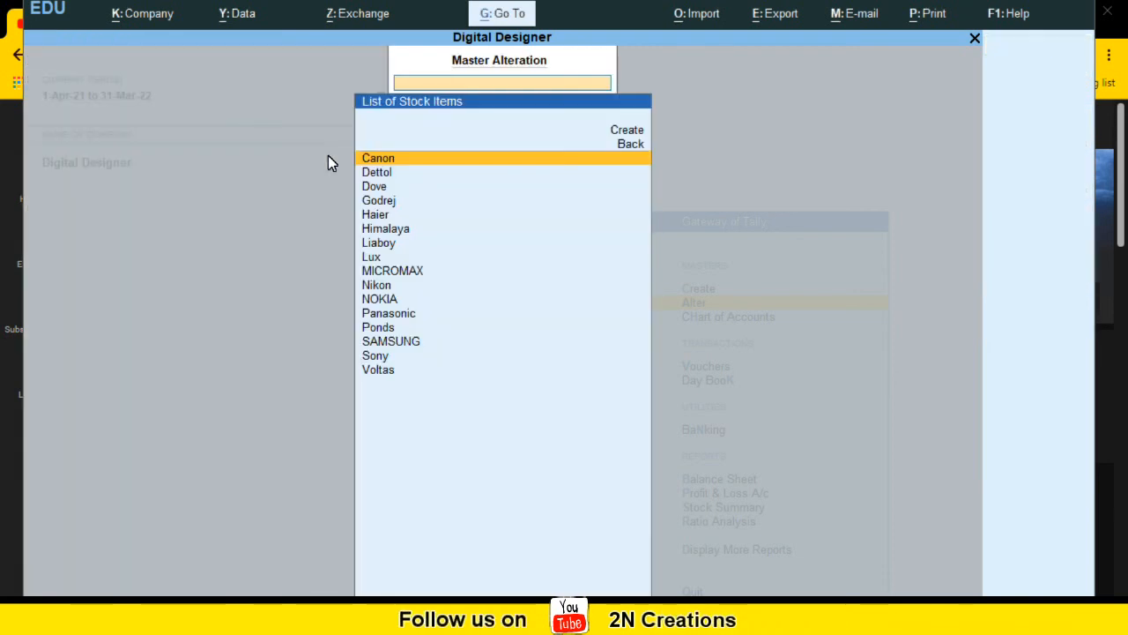
Step: Open the Dettol stock item for alteration and assign it the COOL stock category
key(Down)
key(Down)
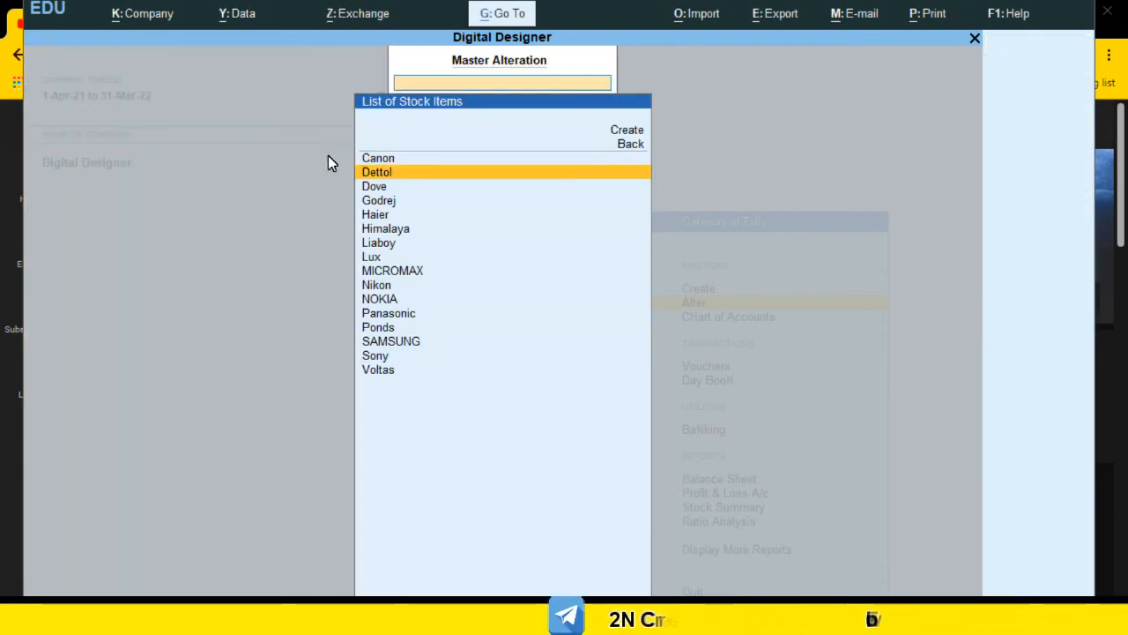
key(Up)
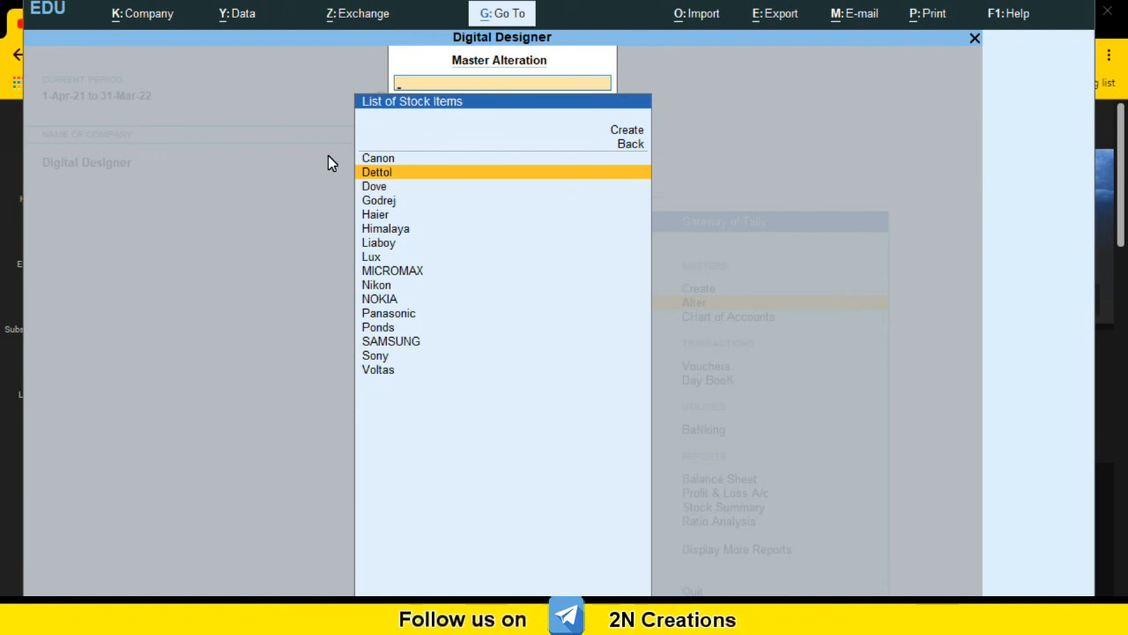
key(Return)
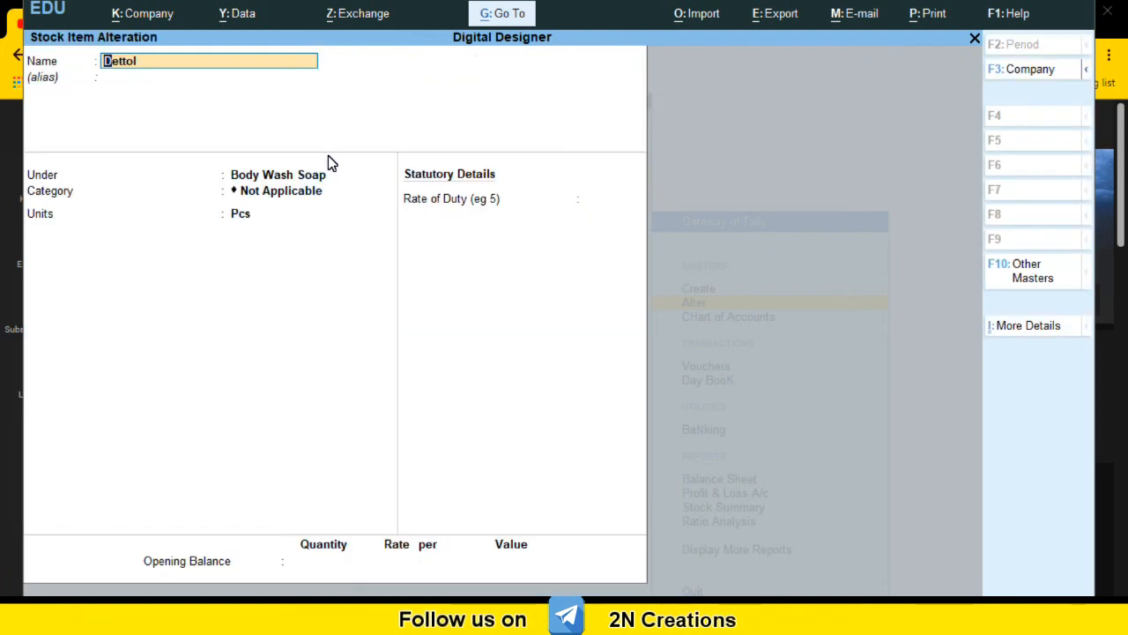
key(Return)
key(Return)
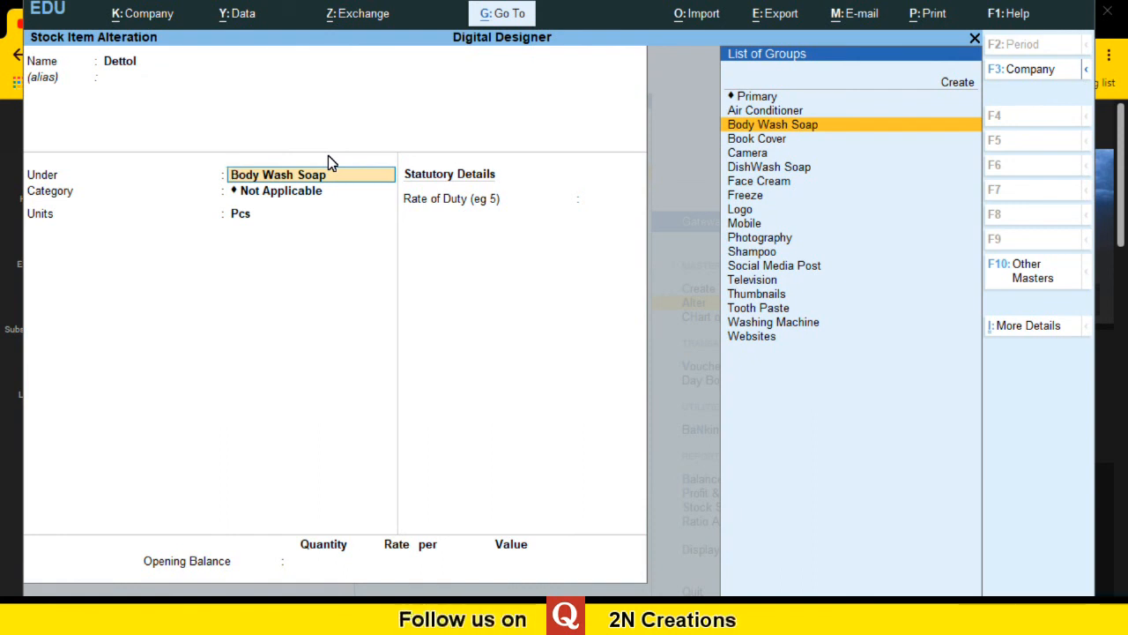
key(Return)
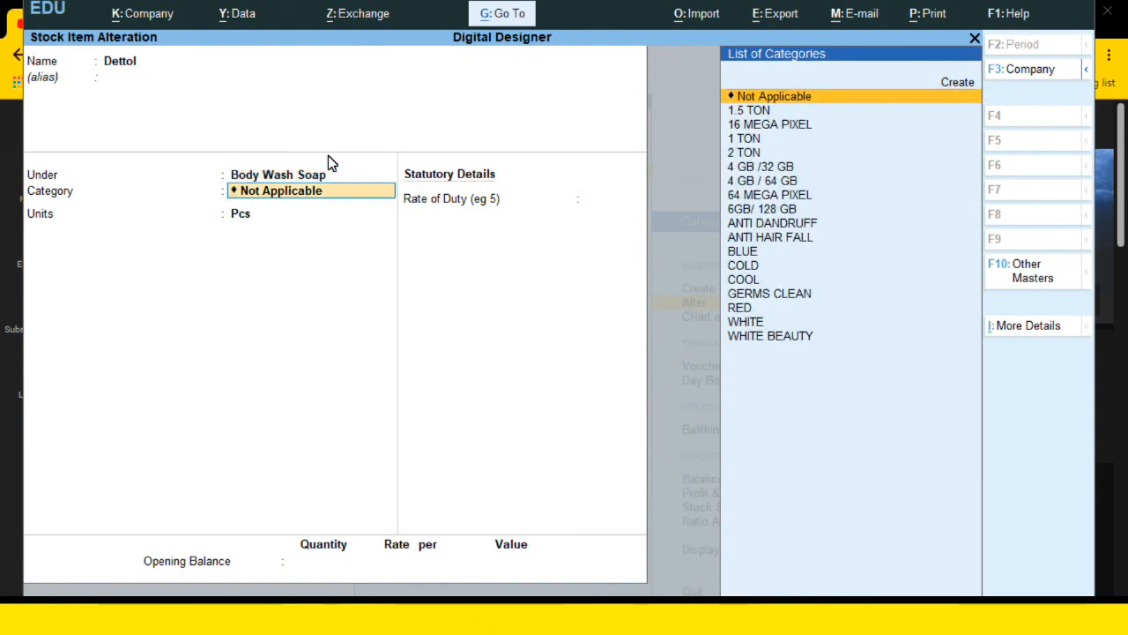
key(Down)
key(Down)
key(Down)
key(Down)
key(Down)
key(Down)
key(Down)
key(Down)
key(Down)
key(Down)
key(Down)
key(Down)
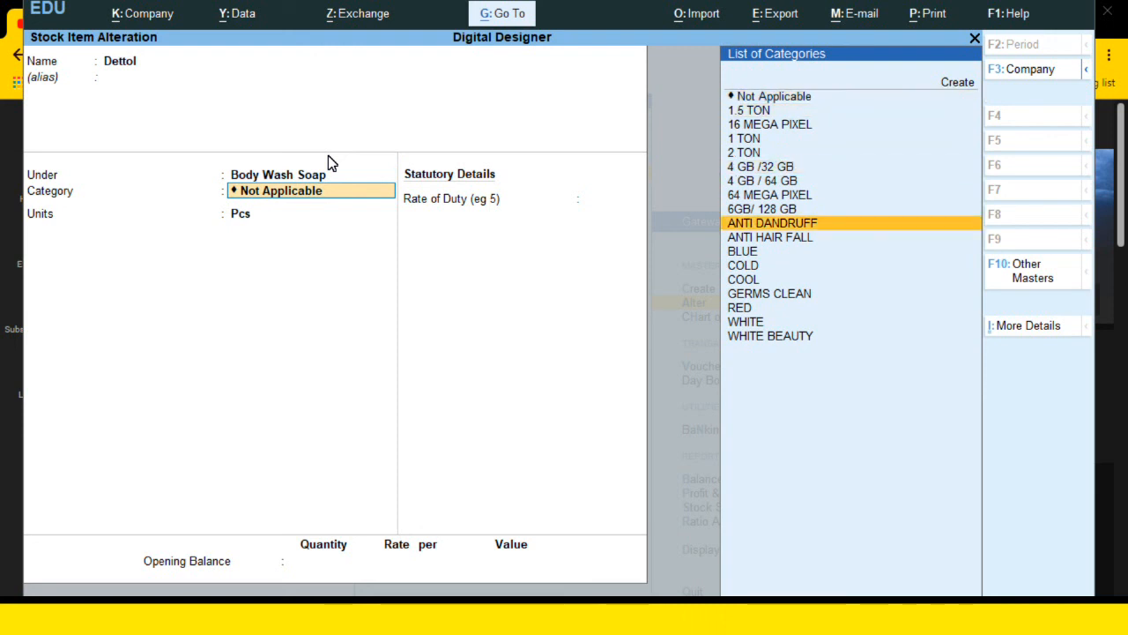
key(Down)
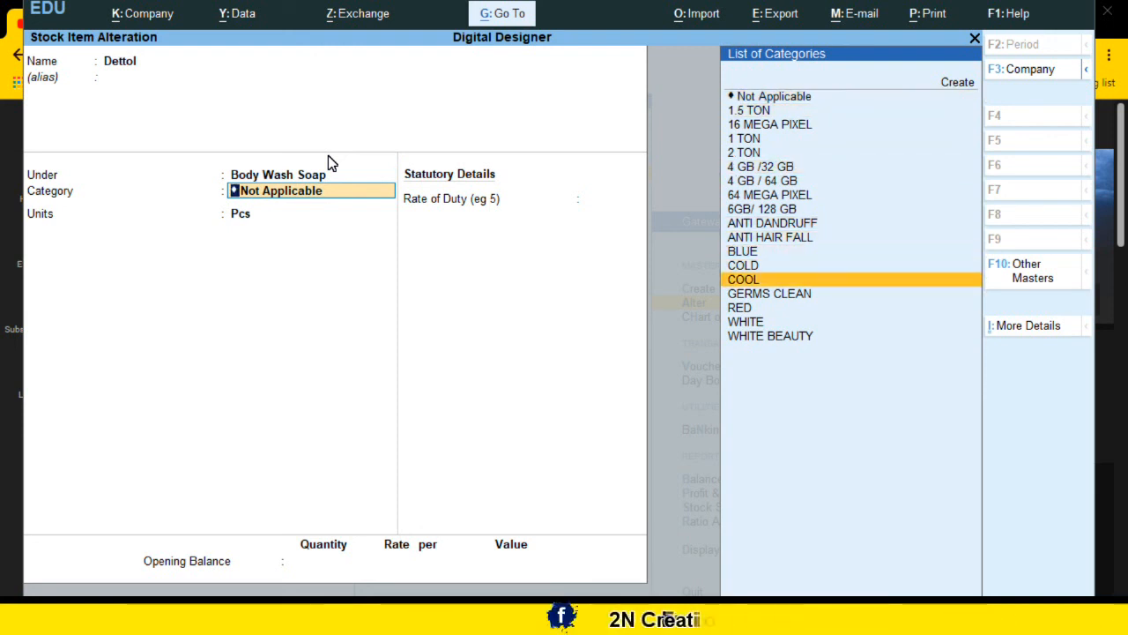
key(Return)
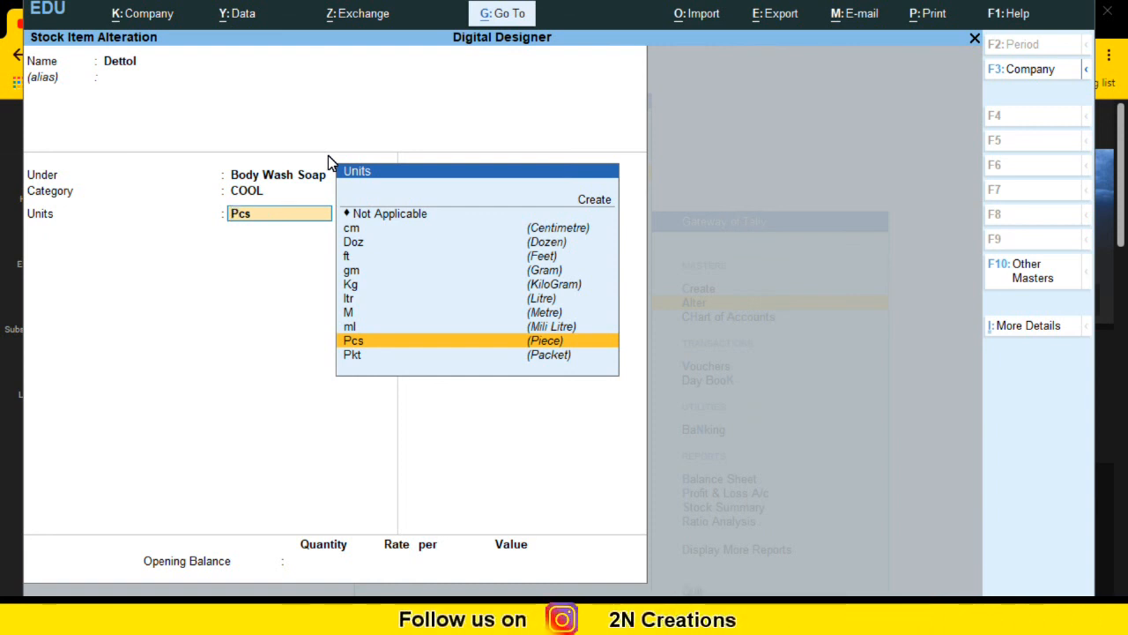
Step: Keep Pcs as Dettol's unit, skip the rate of duty and opening balance, and save
key(Return)
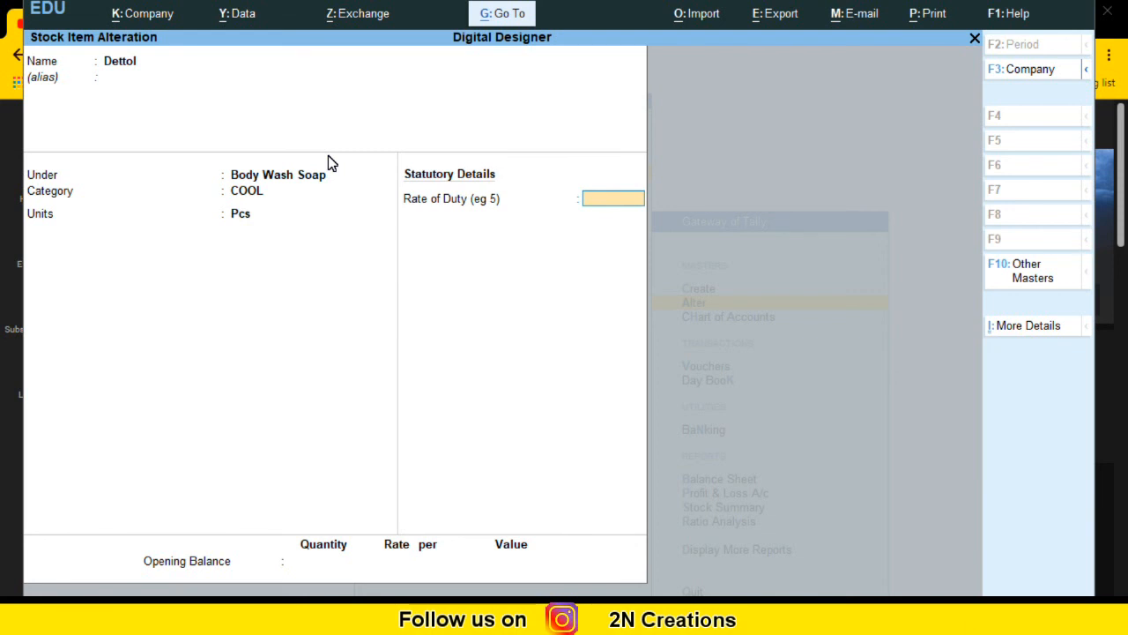
key(Return)
key(Return)
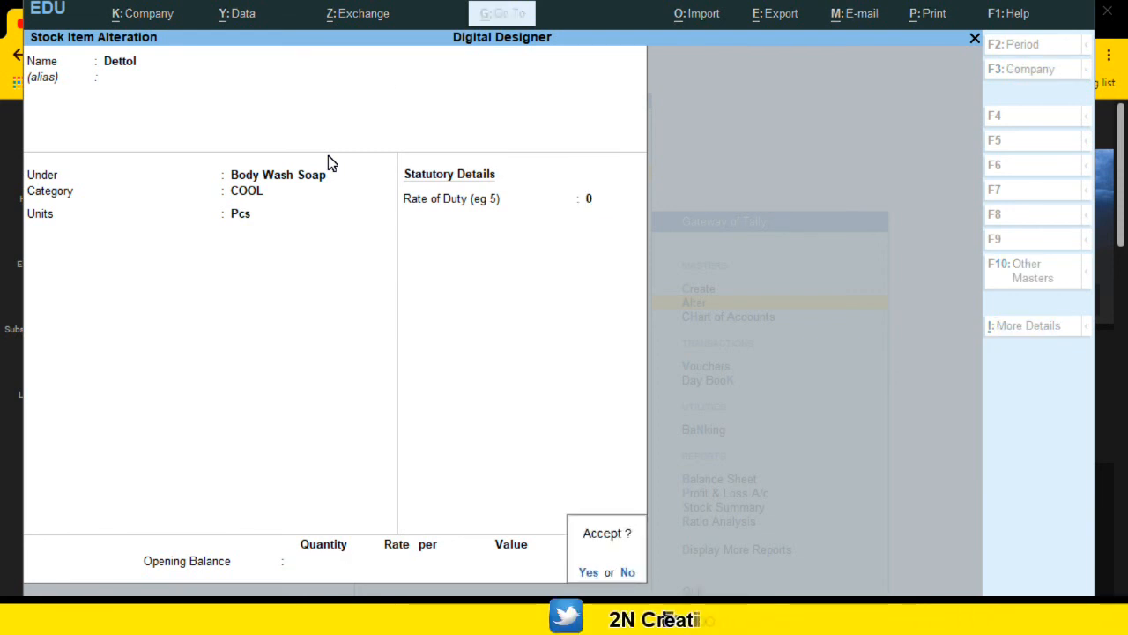
key(Return)
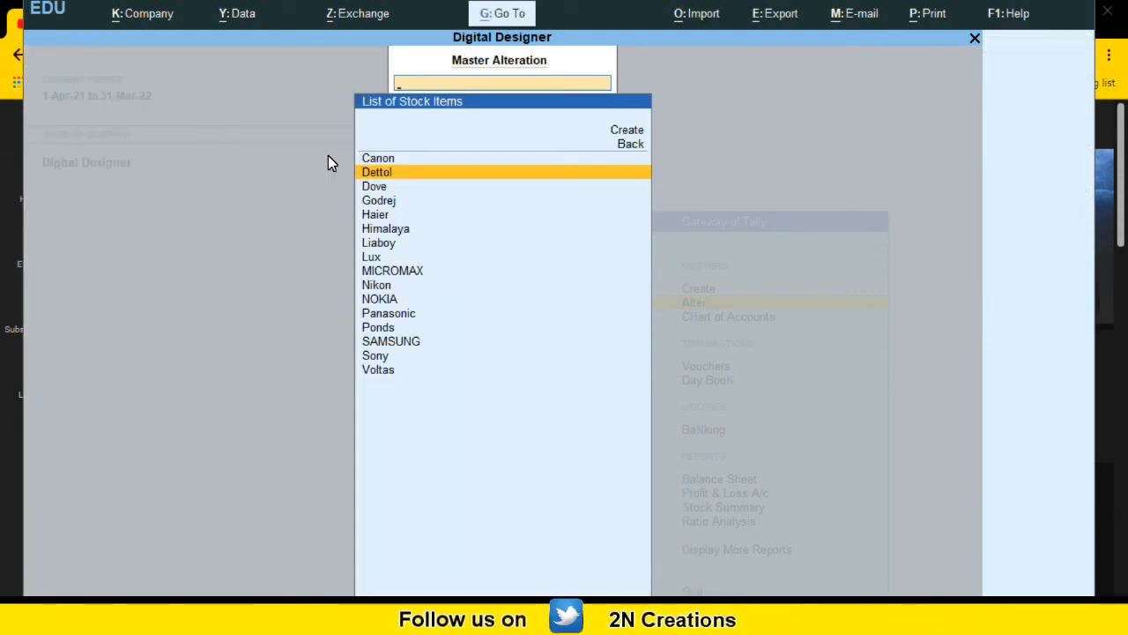
Step: Open the Godrej stock item for alteration and assign it the 1.5 TON stock category
key(Down)
key(Down)
key(Down)
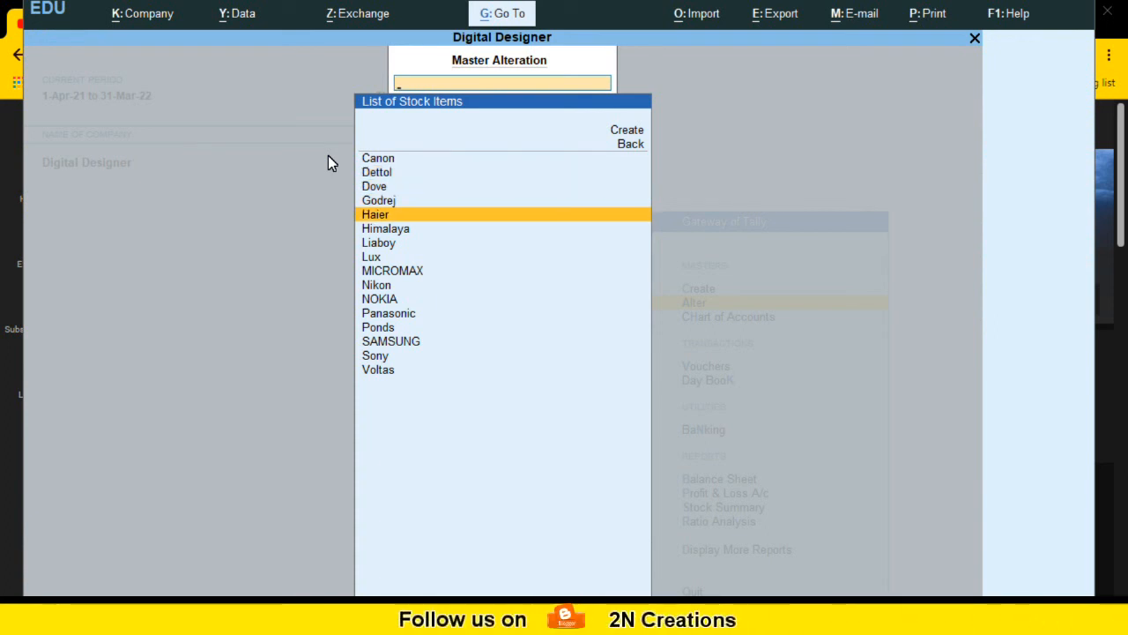
key(Up)
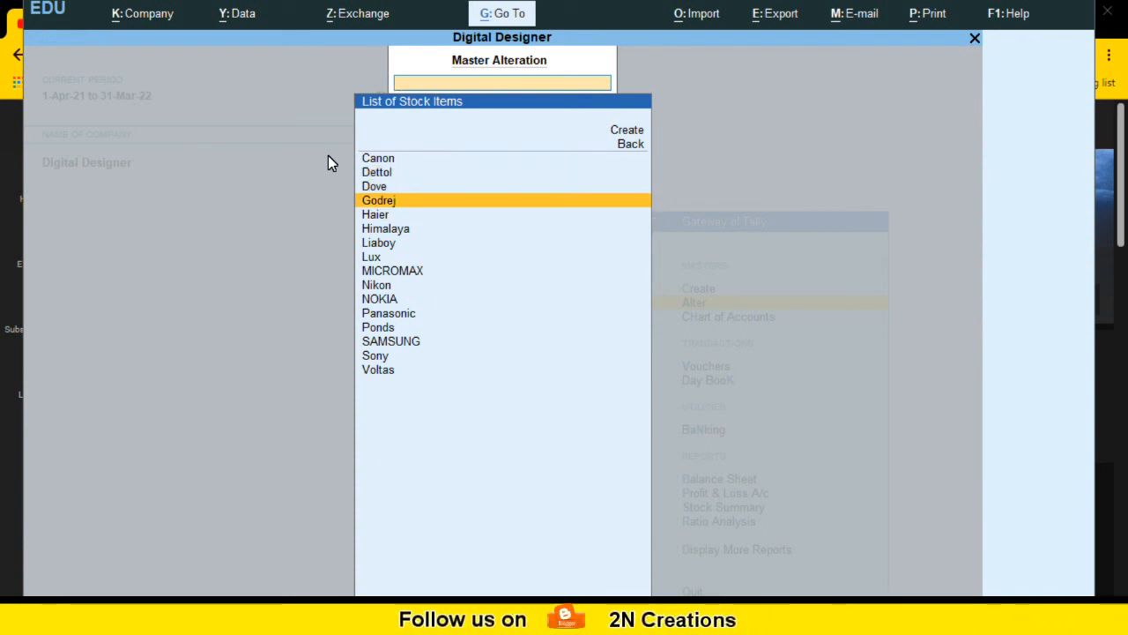
key(Return)
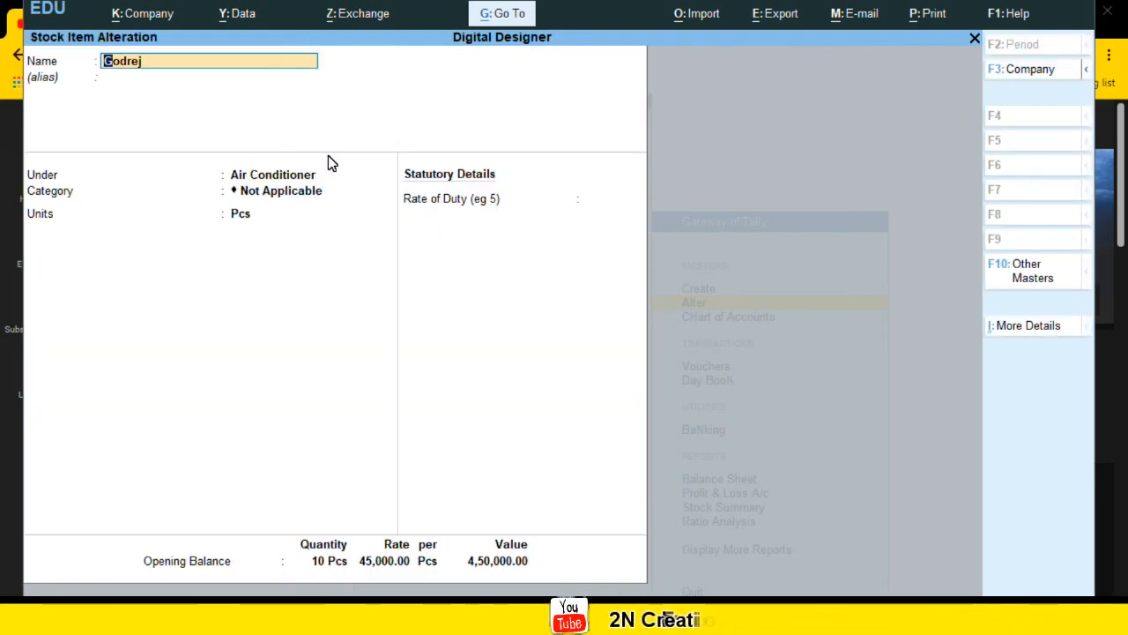
key(Return)
key(Return)
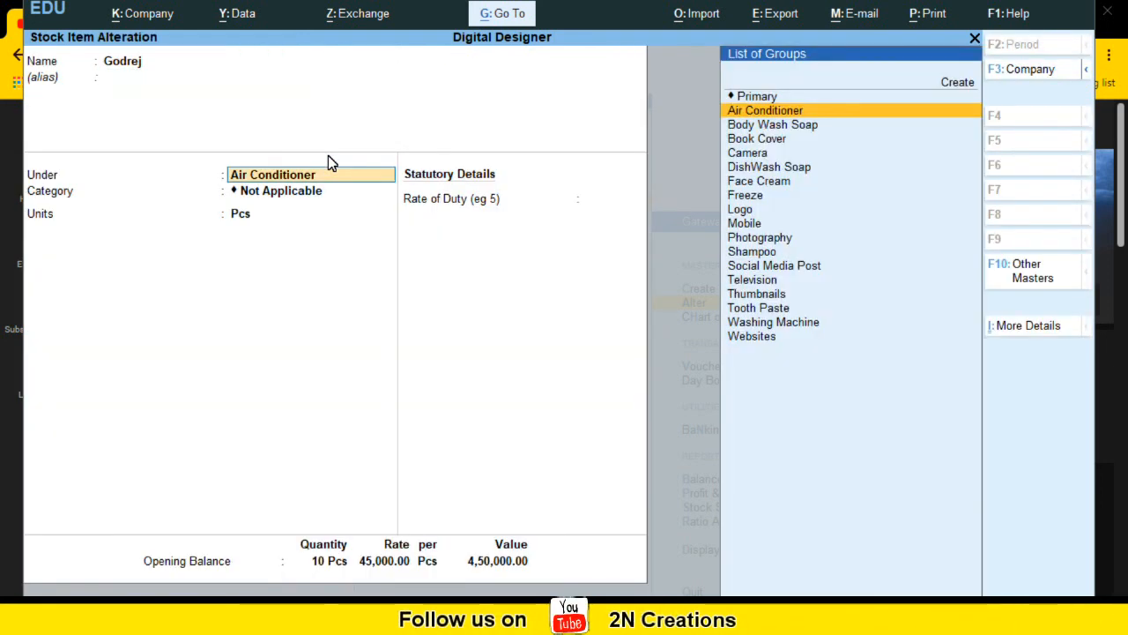
key(Return)
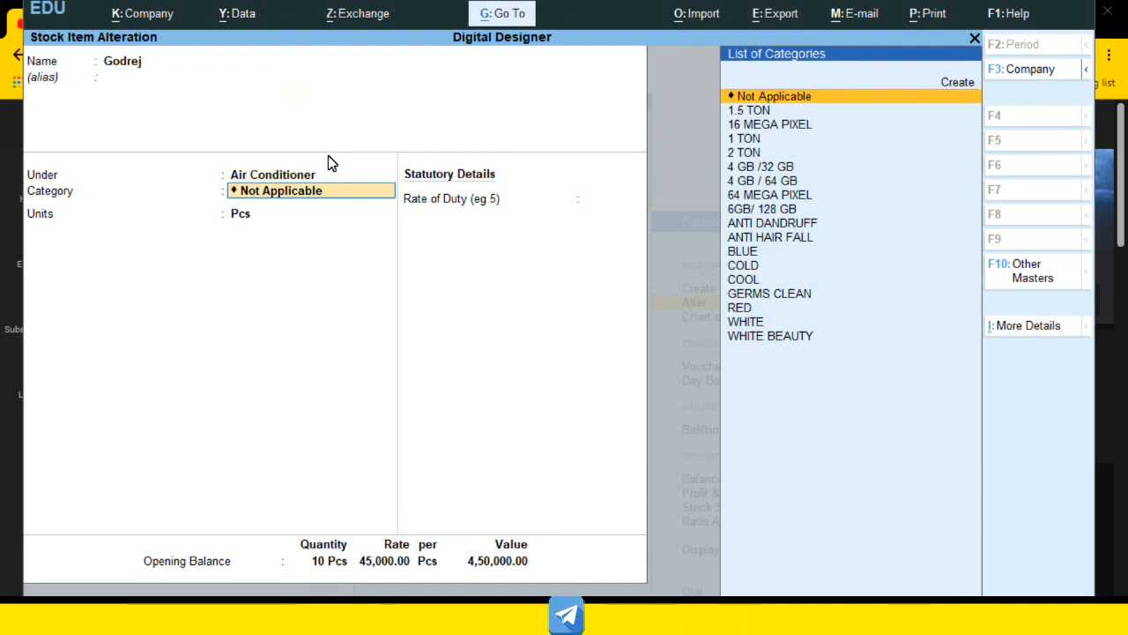
key(Down)
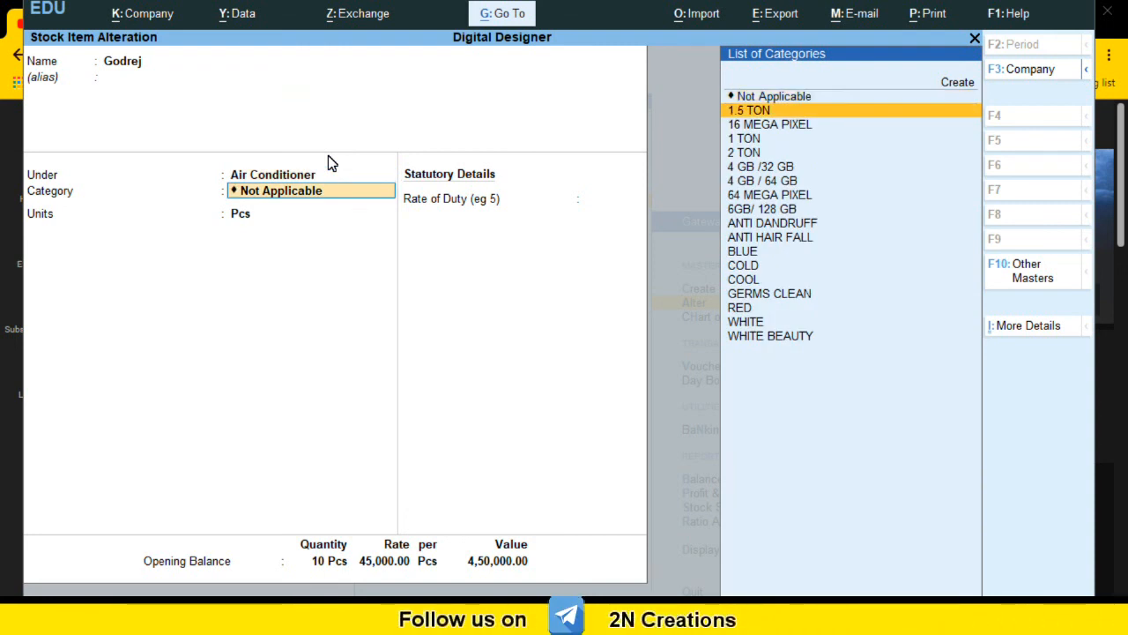
key(Return)
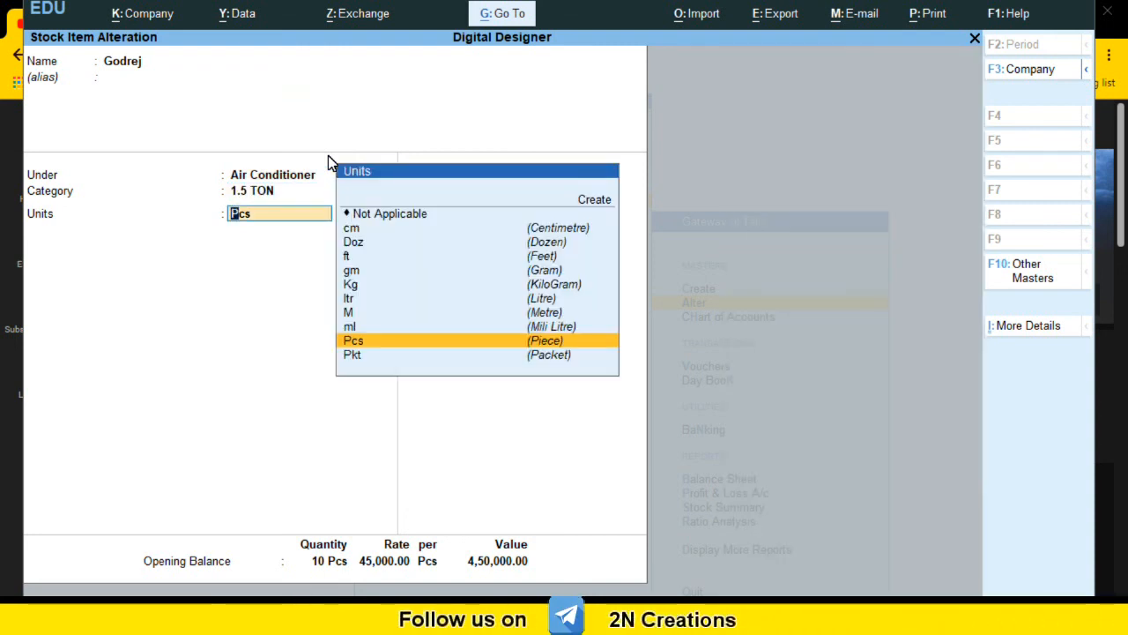
Step: Keep Godrej's unit and existing opening balance, then save the alteration
key(Return)
key(Return)
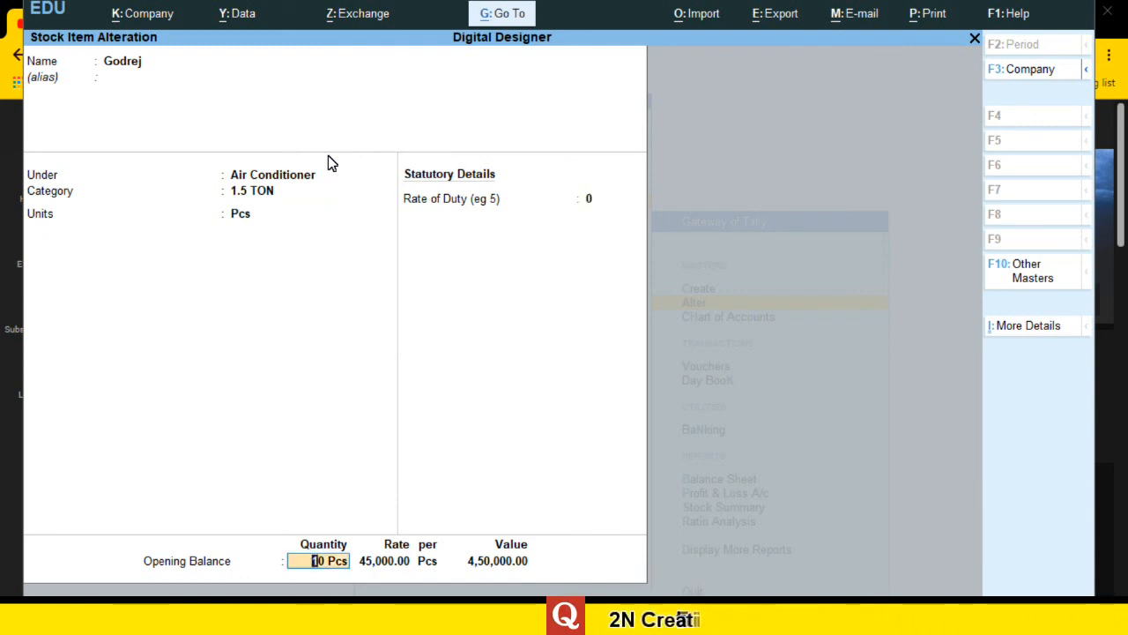
key(Return)
key(Return)
key(Return)
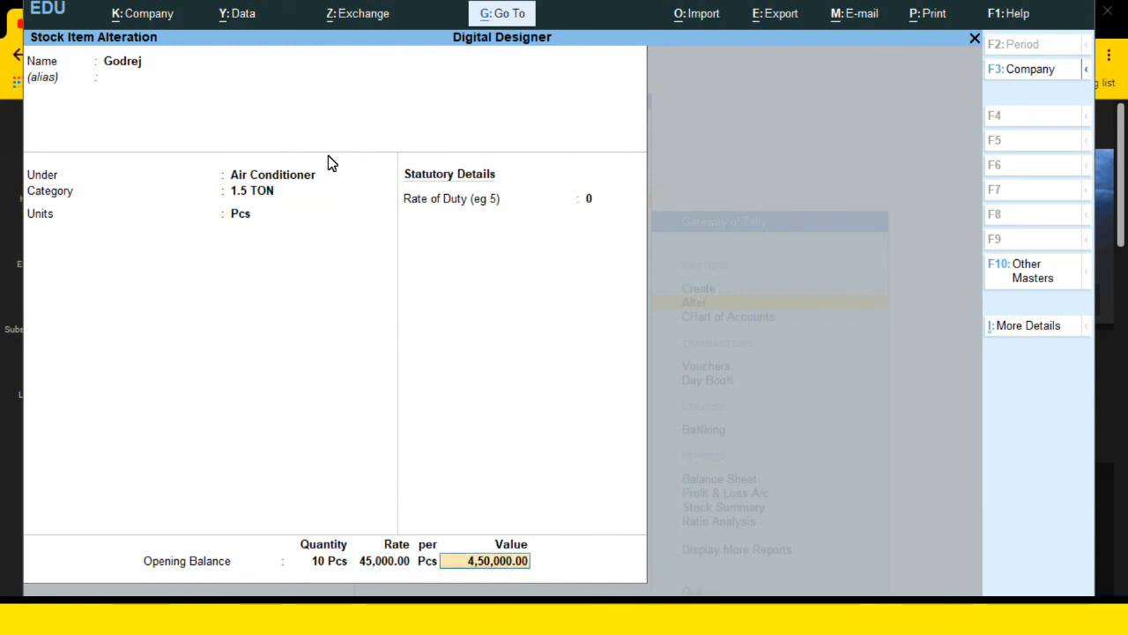
key(Return)
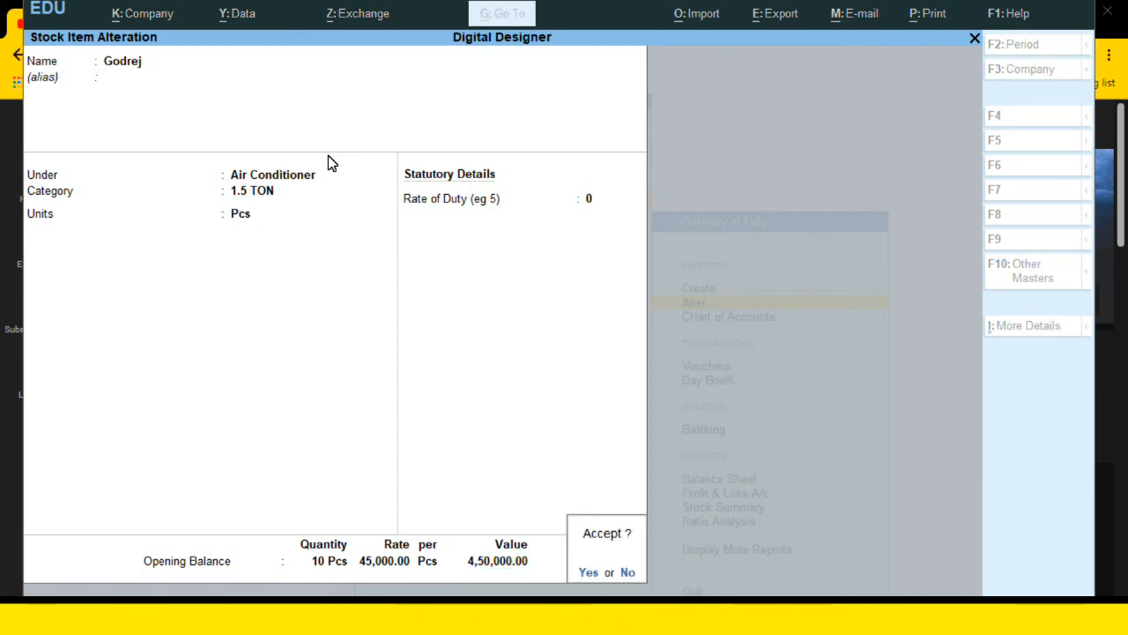
key(Return)
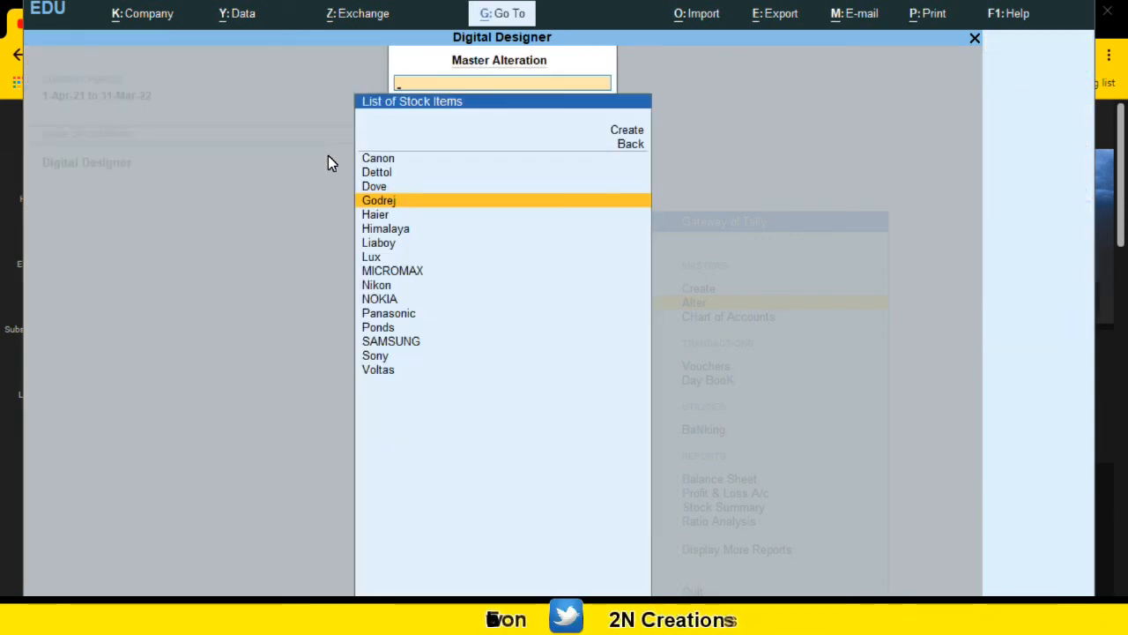